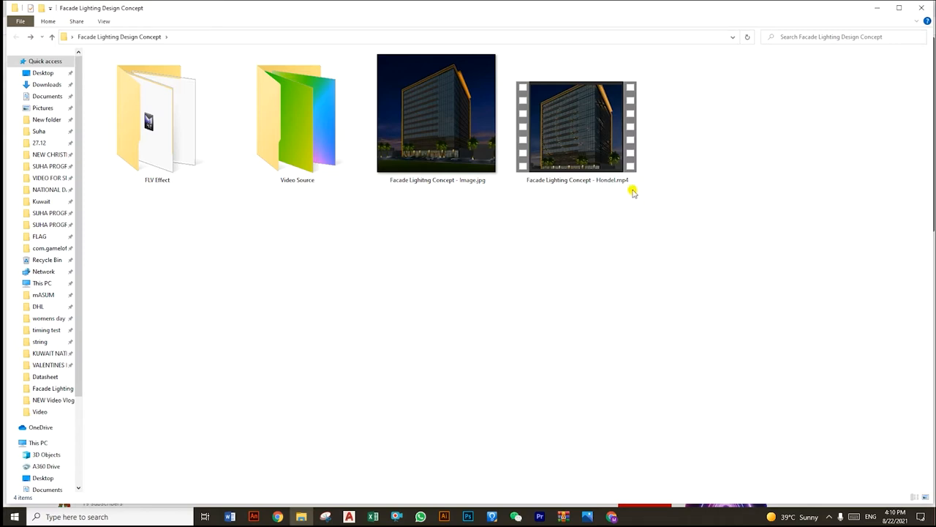
Step: Preview the finished Facade Lighting Concept video and the building's night image in the Facade Lighting Design Concept folder
double_click(611, 142)
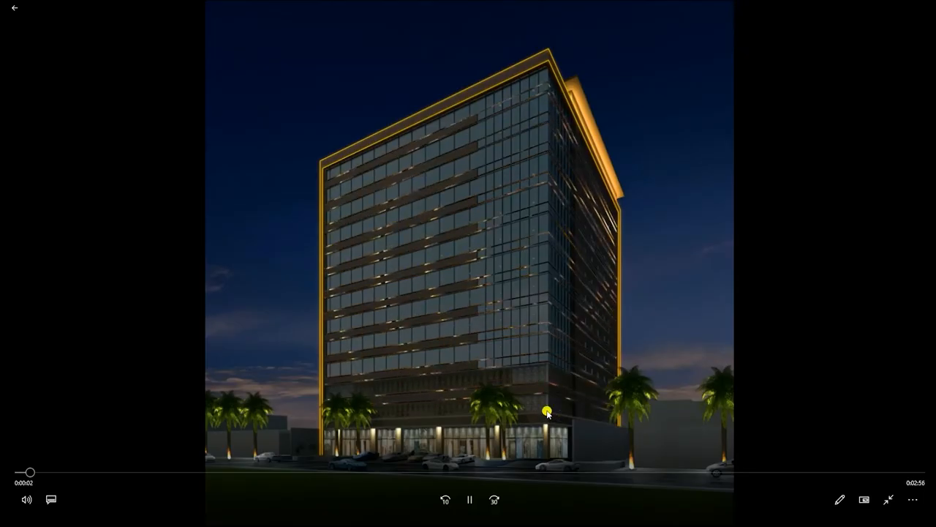
left_click(258, 472)
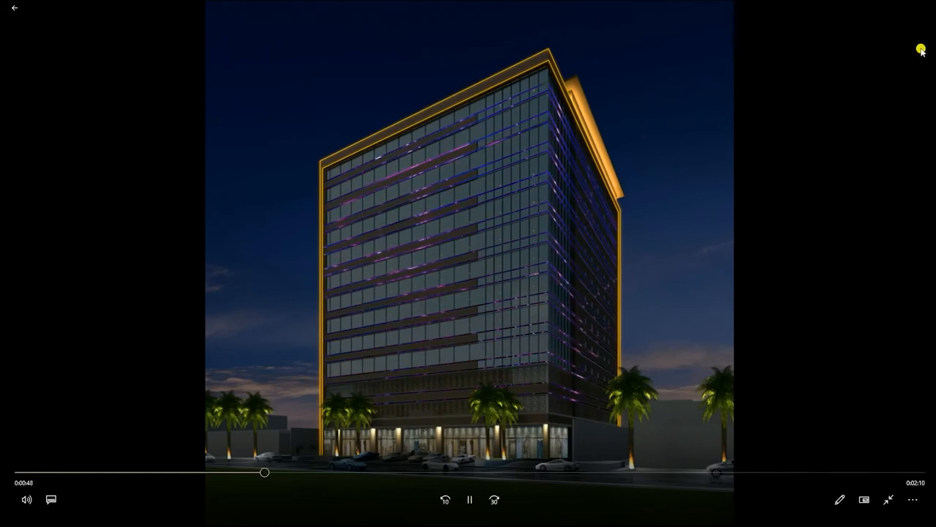
left_click(924, 8)
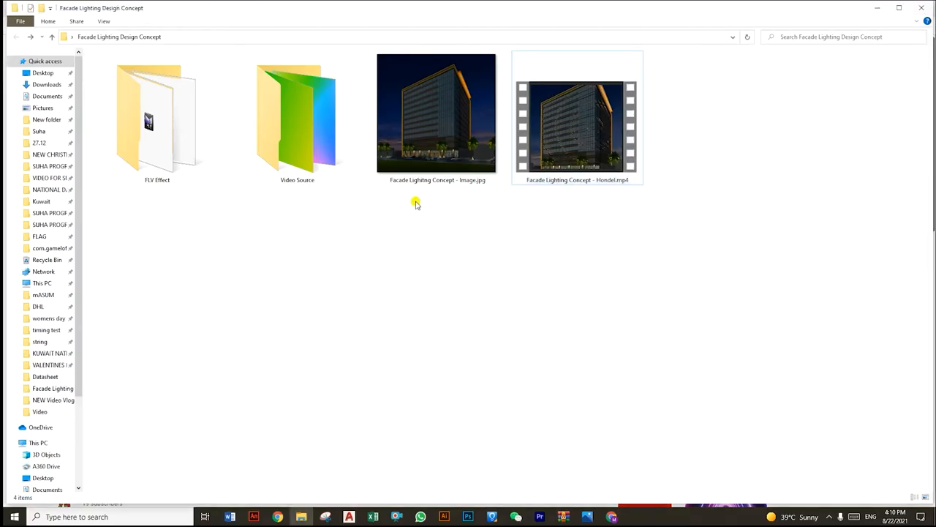
double_click(428, 150)
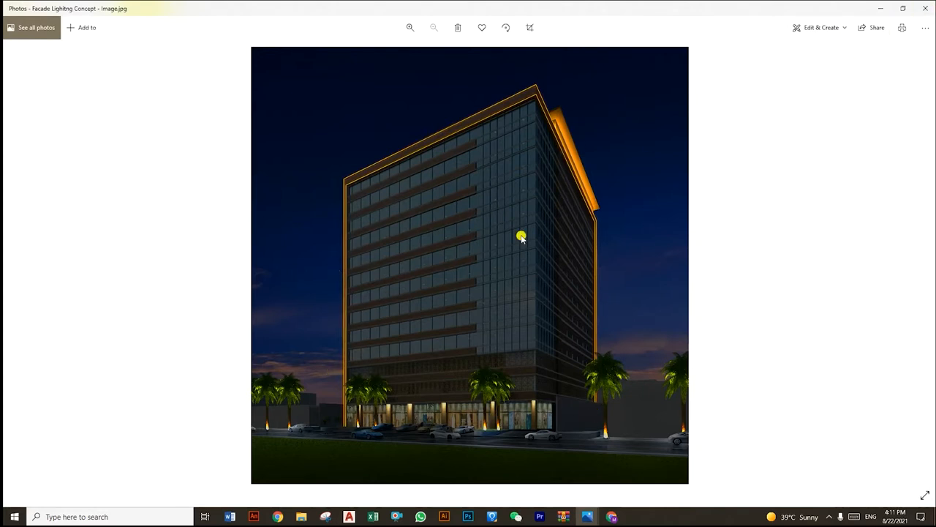
left_click(927, 5)
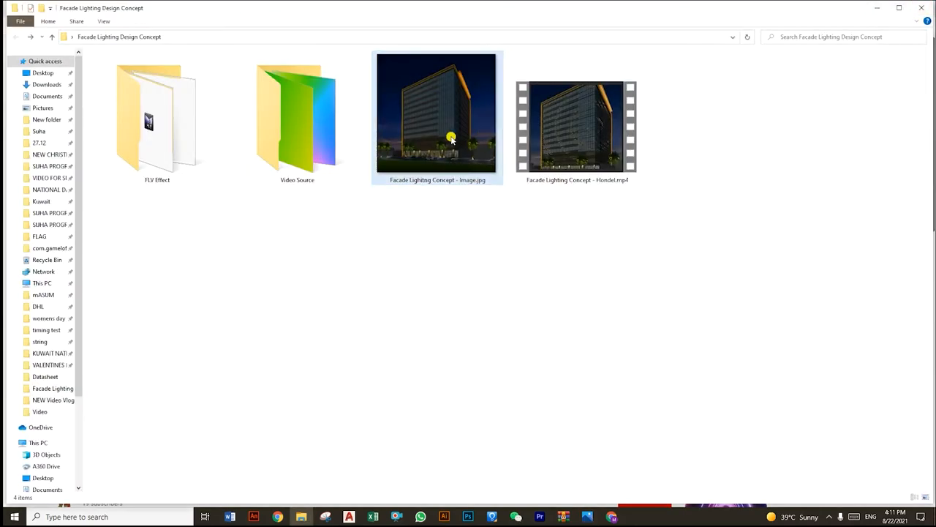
Step: Preview the Facade Lighting Effect (22) and Color Gradient clips in the Video Source folder
double_click(328, 149)
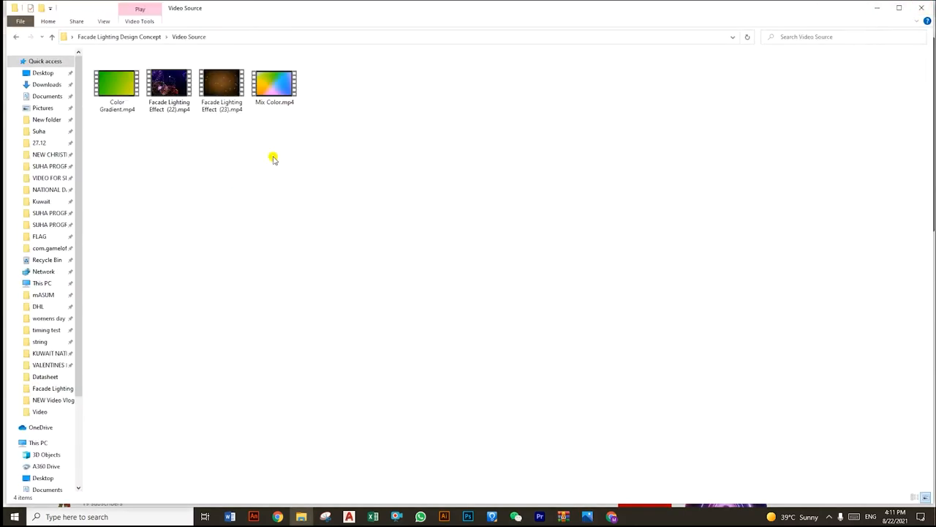
left_click(161, 91)
double_click(161, 92)
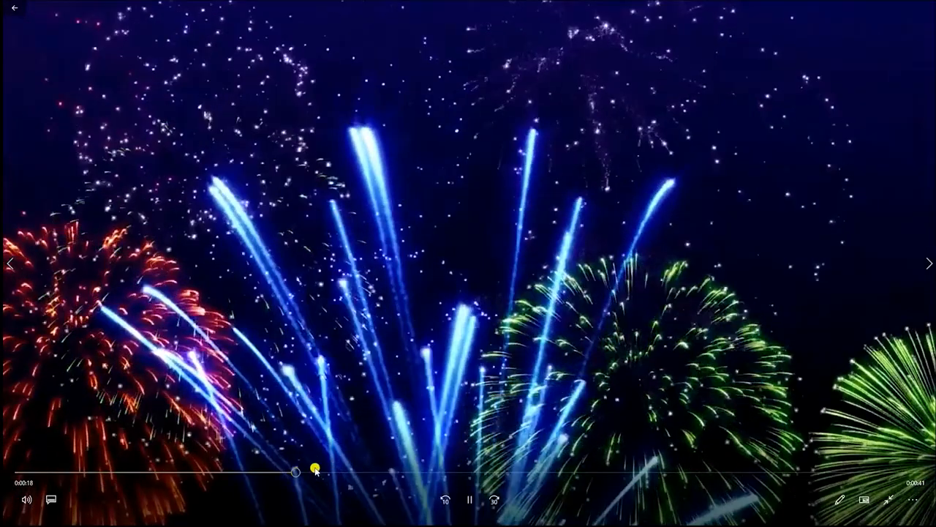
left_click(297, 471)
left_click(919, 7)
double_click(128, 84)
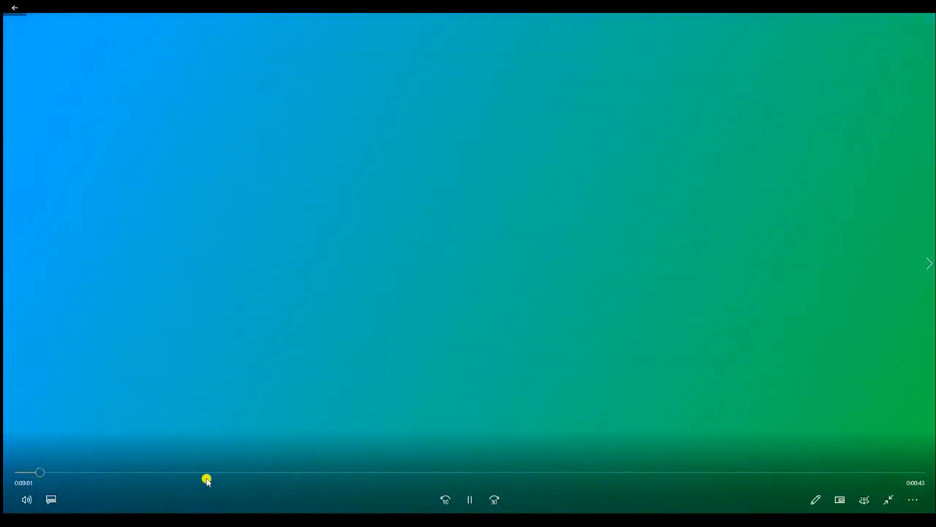
left_click(209, 473)
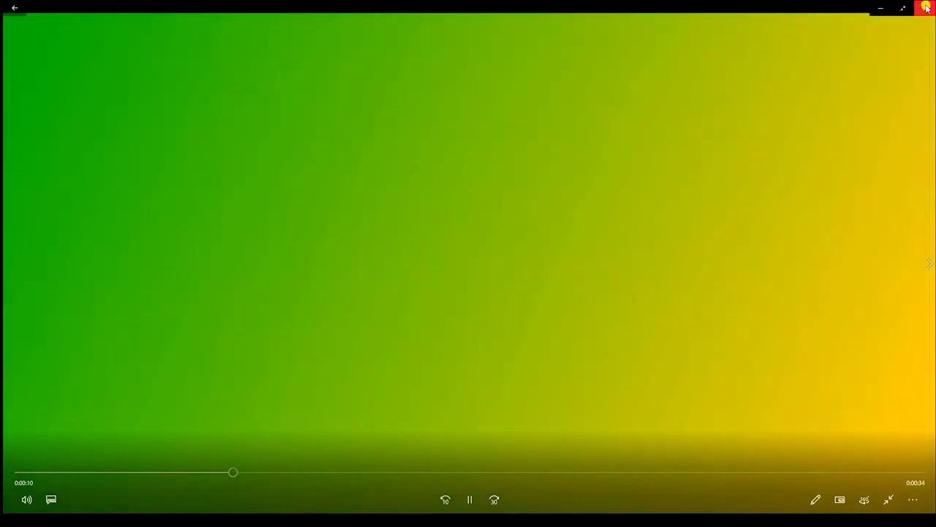
left_click(919, 7)
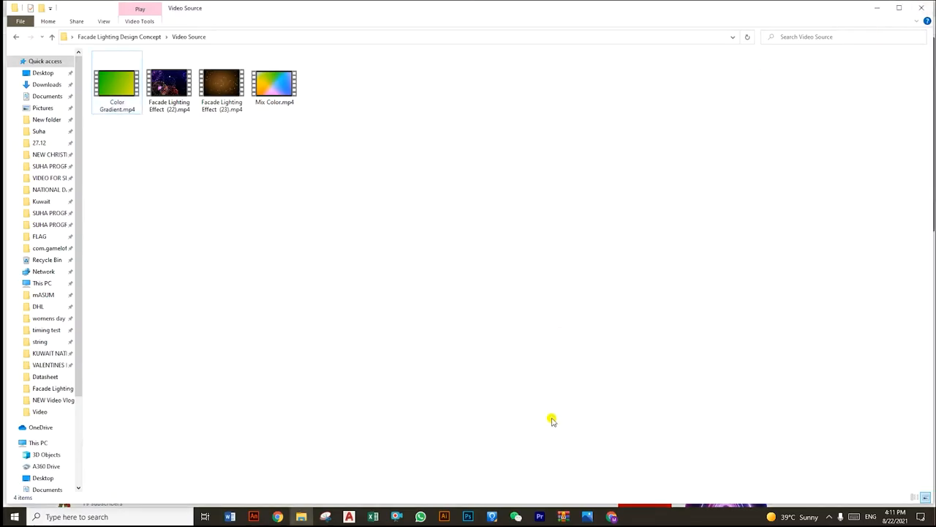
Step: Switch to Chrome and watch a few seconds of the Neon Lines Multicolored Geometric Background video on YouTube
left_click(611, 516)
left_click(356, 263)
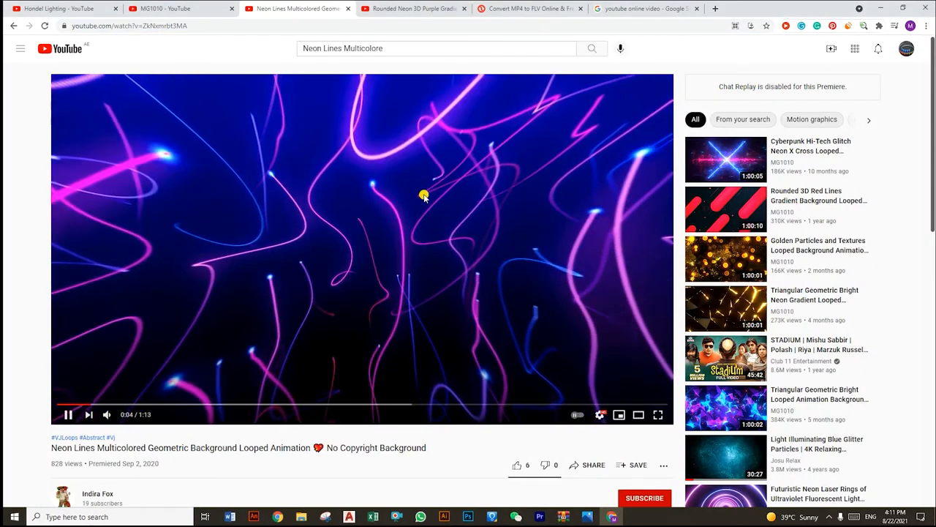
left_click(408, 238)
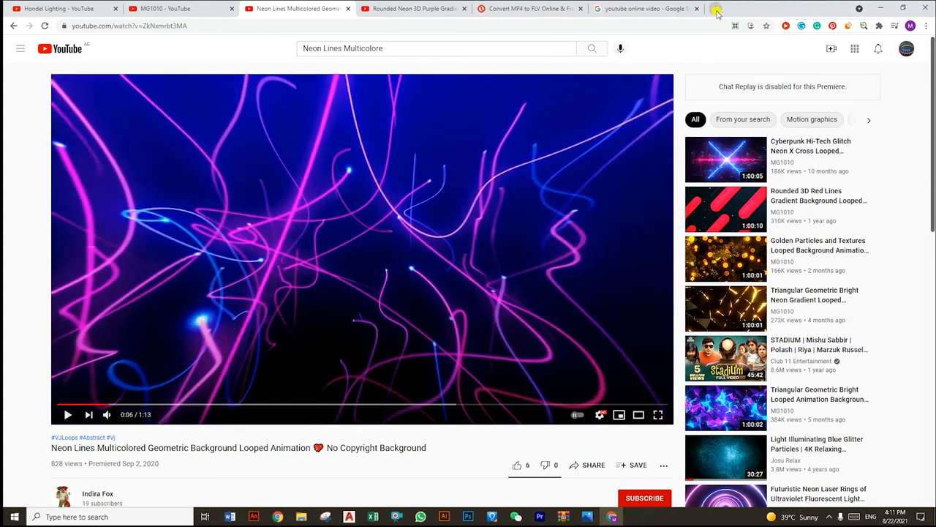
Step: Open the Savefrom.net downloader from the Google results and copy the URL of the Neon Lines YouTube video
left_click(650, 7)
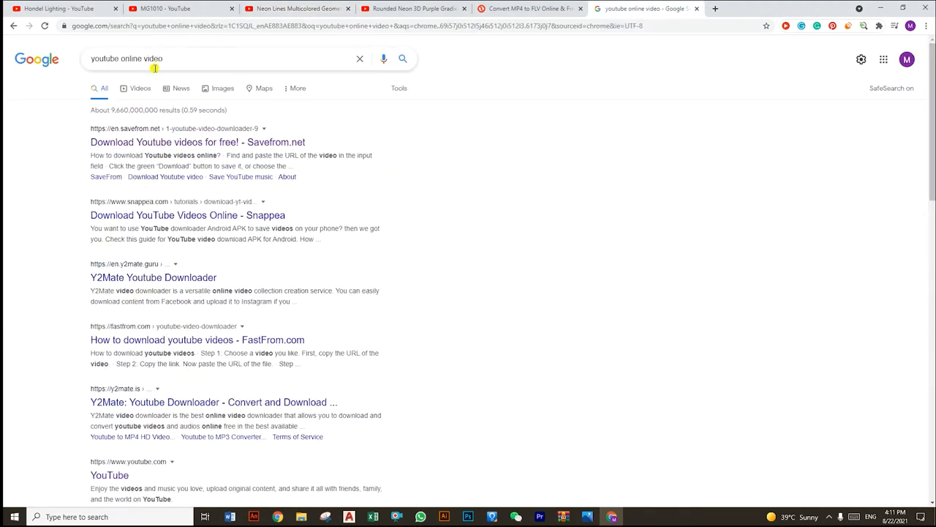
left_click(144, 144)
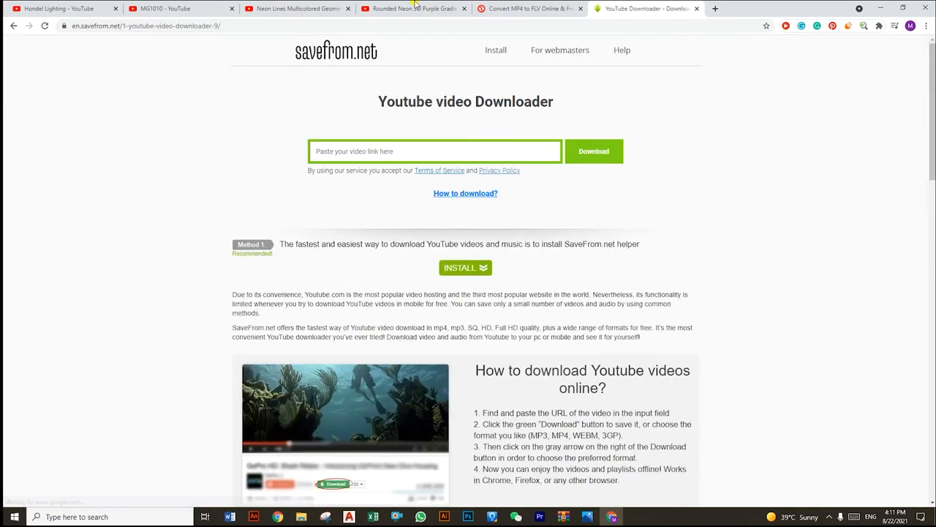
left_click(416, 6)
left_click(274, 7)
left_click(190, 22)
key("ctrl+c")
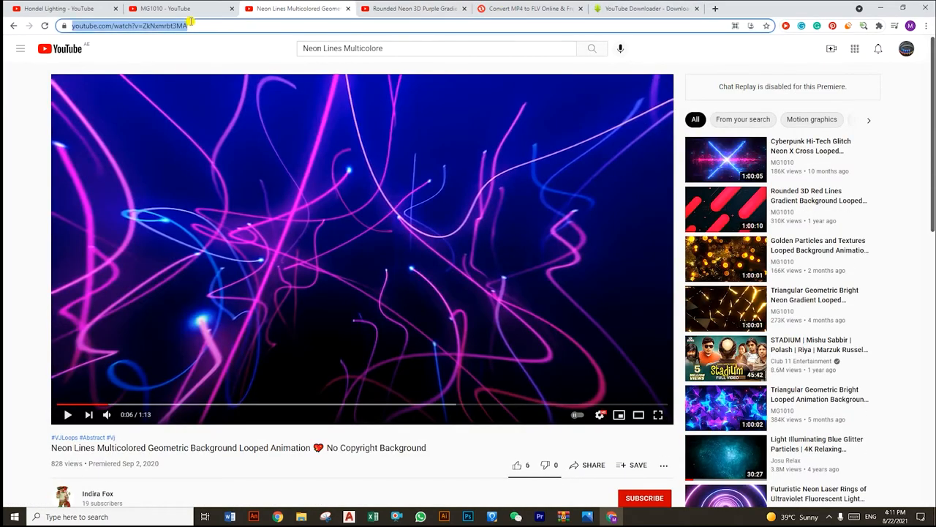
Step: Submit the copied video link to Savefrom.net and download the clip as MP4 720, closing the ad page
left_click(663, 7)
left_click(434, 152)
key("ctrl+v")
left_click(596, 154)
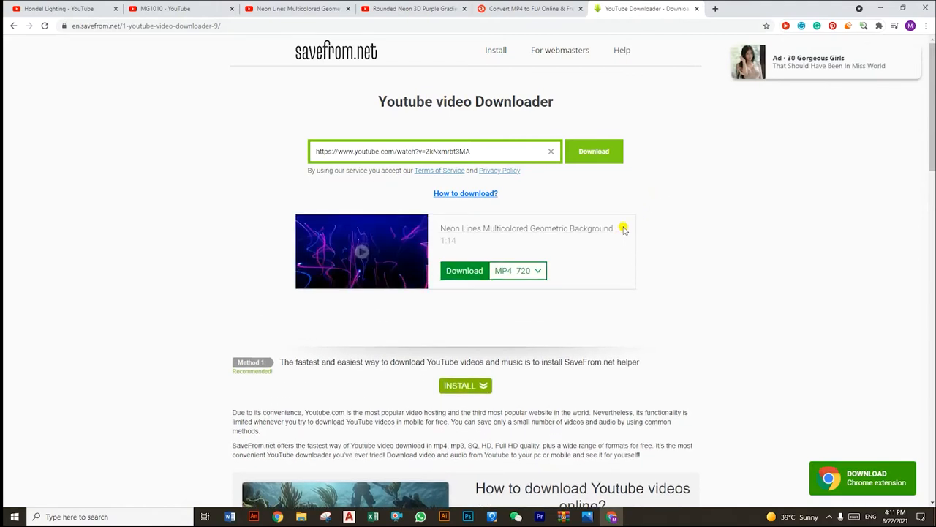
left_click(468, 269)
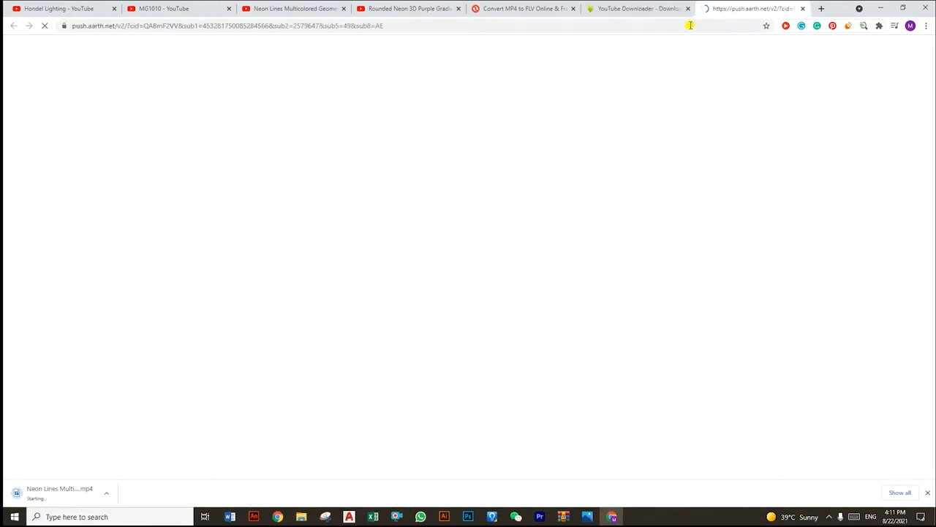
left_click(802, 9)
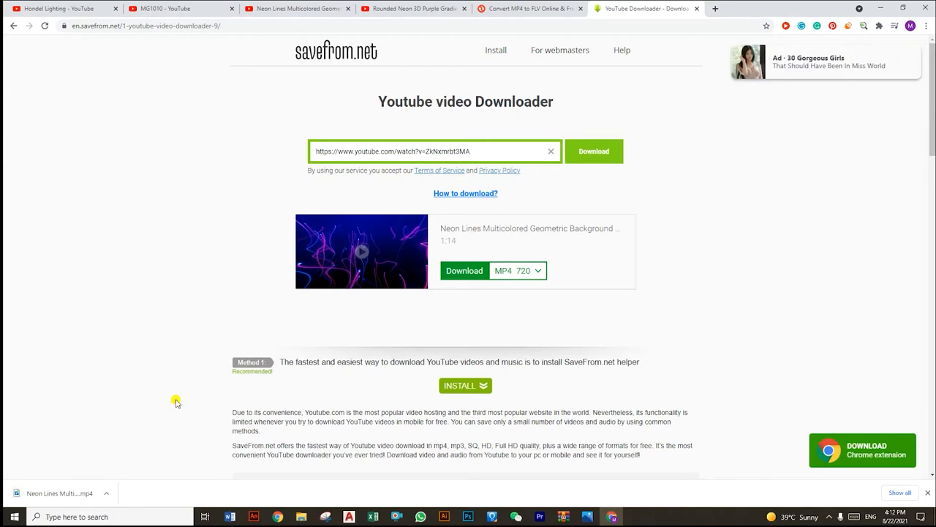
Step: Bring up Convertio's MP4 to FLV converter page in Chrome
left_click(557, 7)
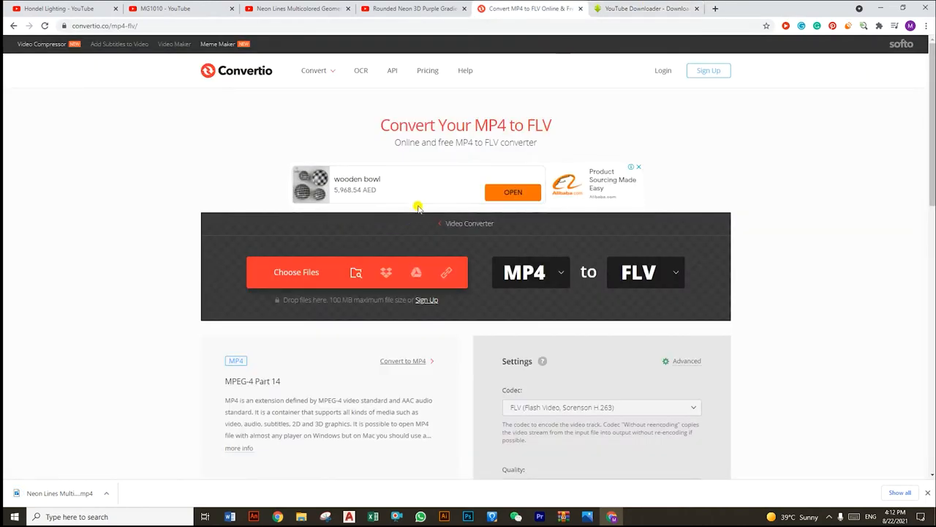
left_click(254, 516)
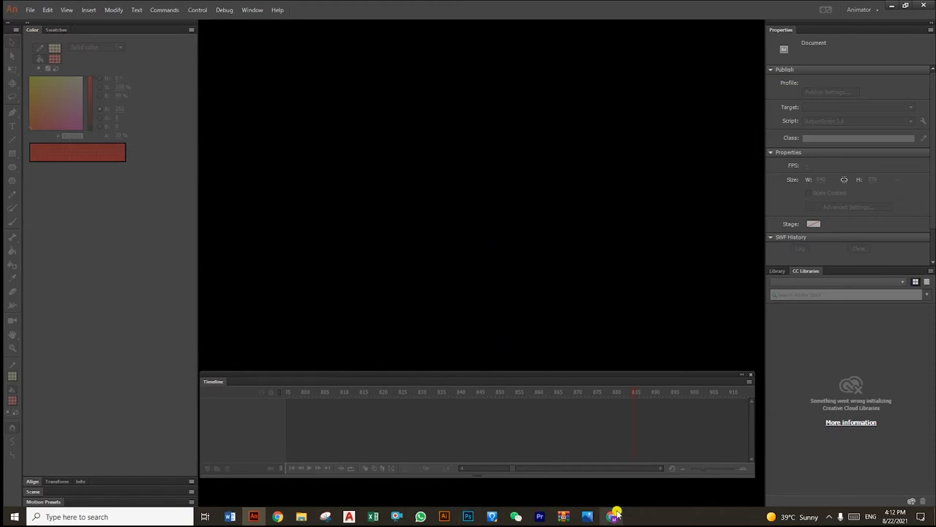
mouse_move(612, 516)
left_click(612, 516)
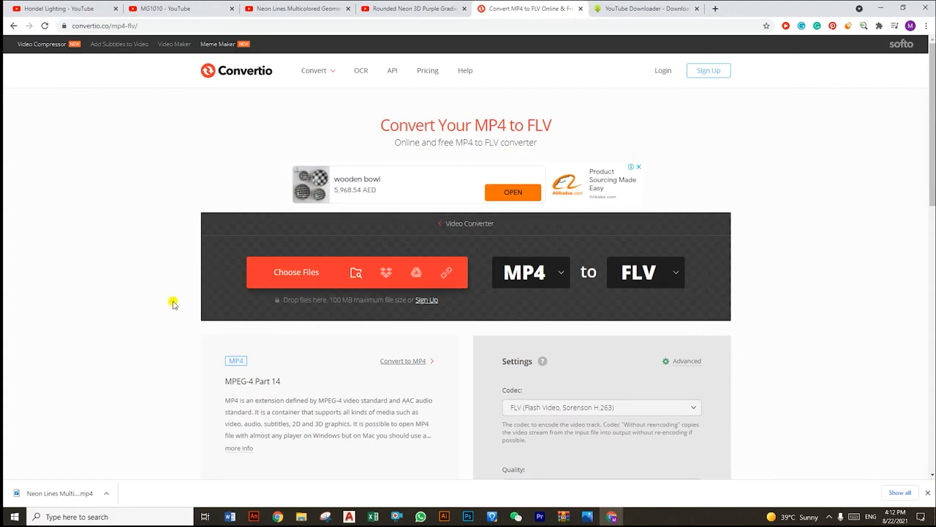
Step: Convert the Neon Lines MP4 from the Downloads folder to FLV with Convertio and download the converted file
left_click(287, 275)
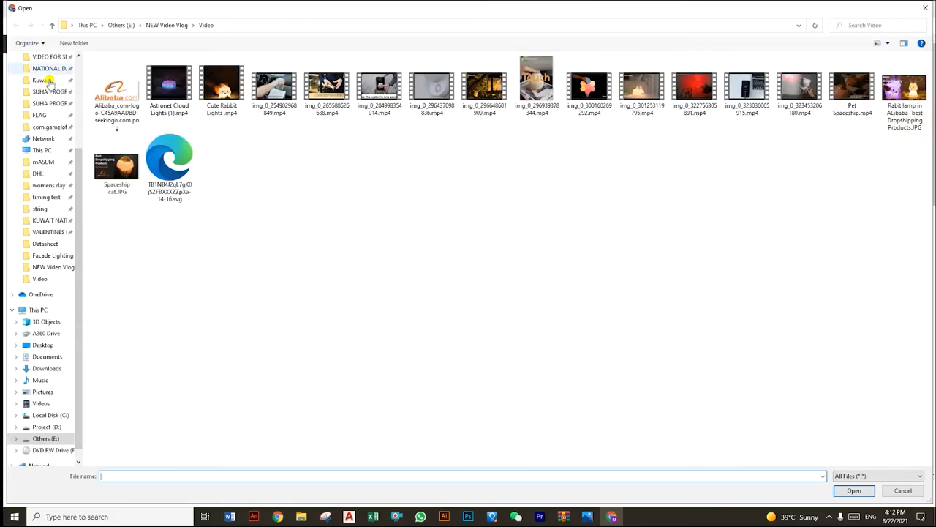
scroll(50, 83, "up", 4)
left_click(44, 88)
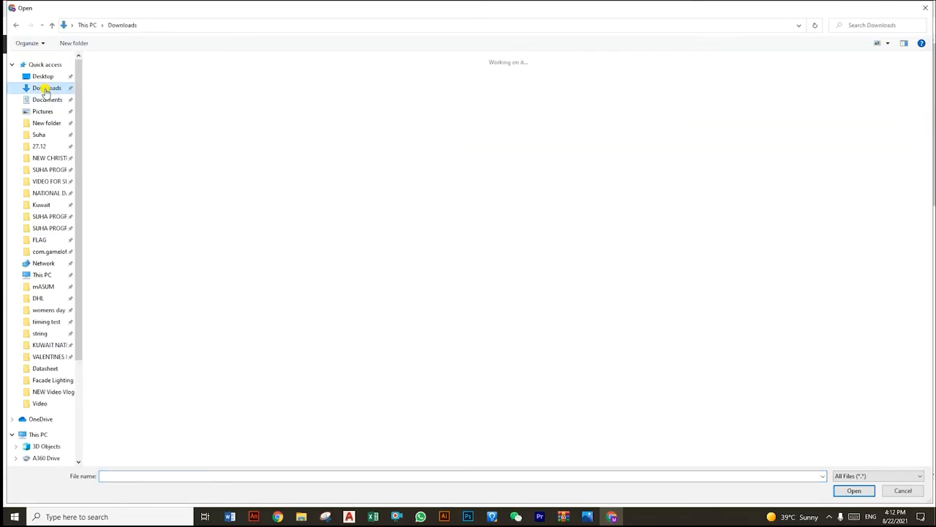
double_click(149, 162)
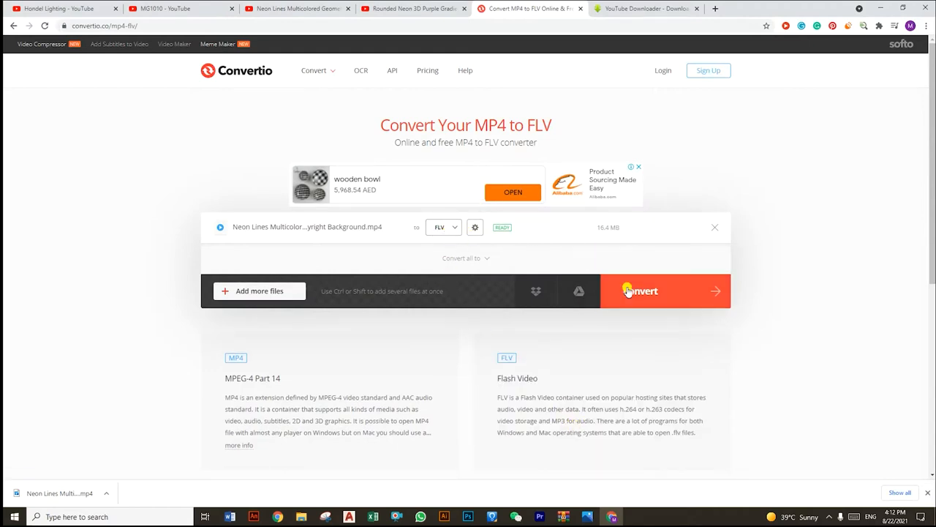
left_click(656, 293)
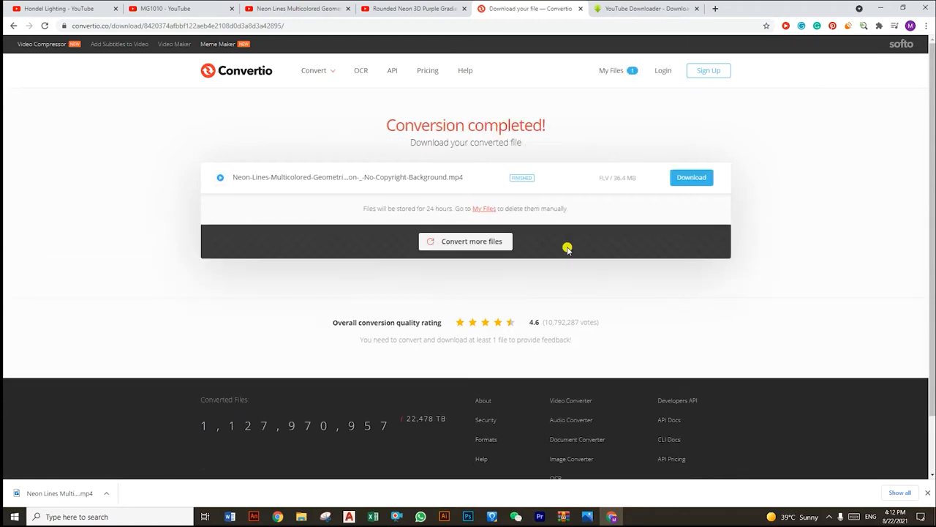
left_click(692, 179)
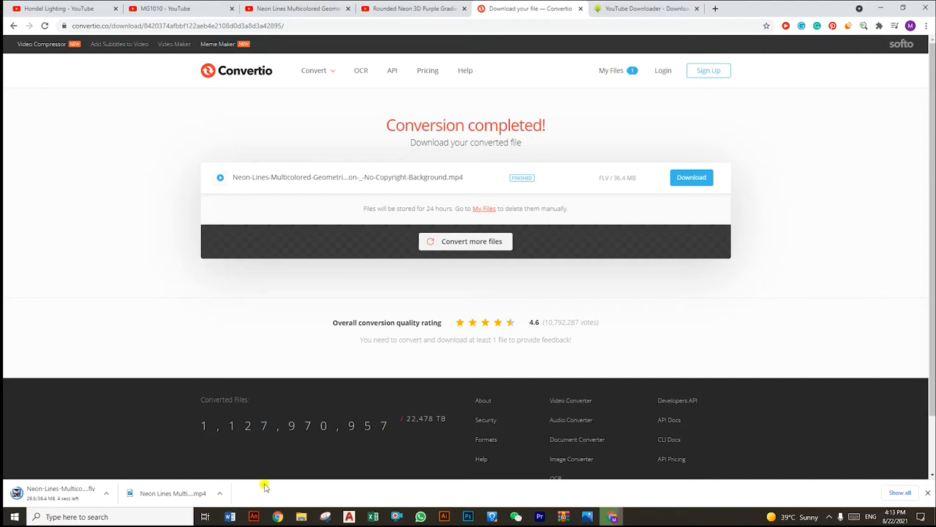
Step: Copy the converted Neon Lines FLV file from Downloads into the project's FLV Effect folder
mouse_move(255, 518)
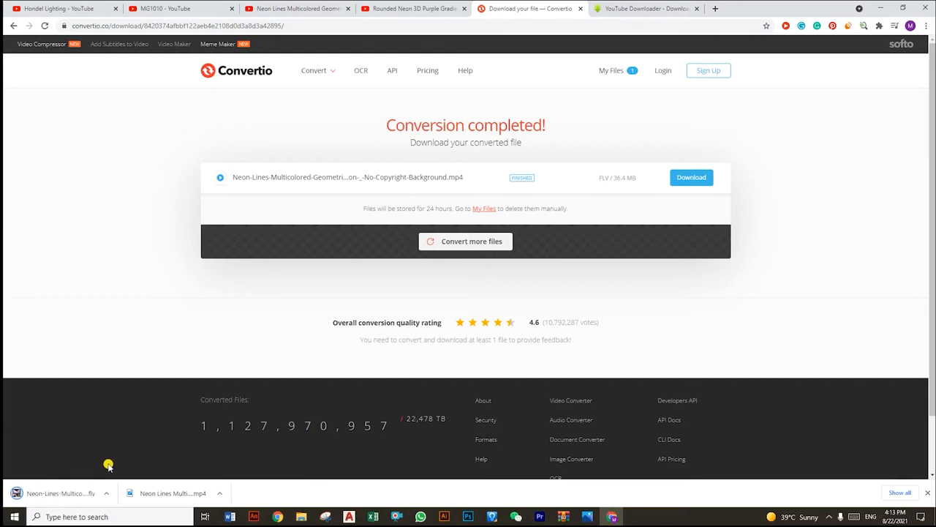
left_click(106, 493)
left_click(121, 459)
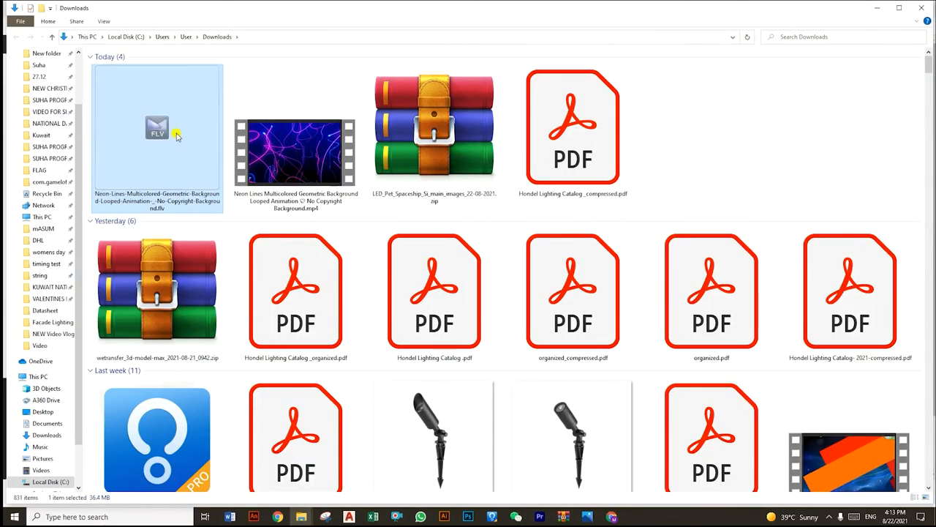
left_click(300, 516)
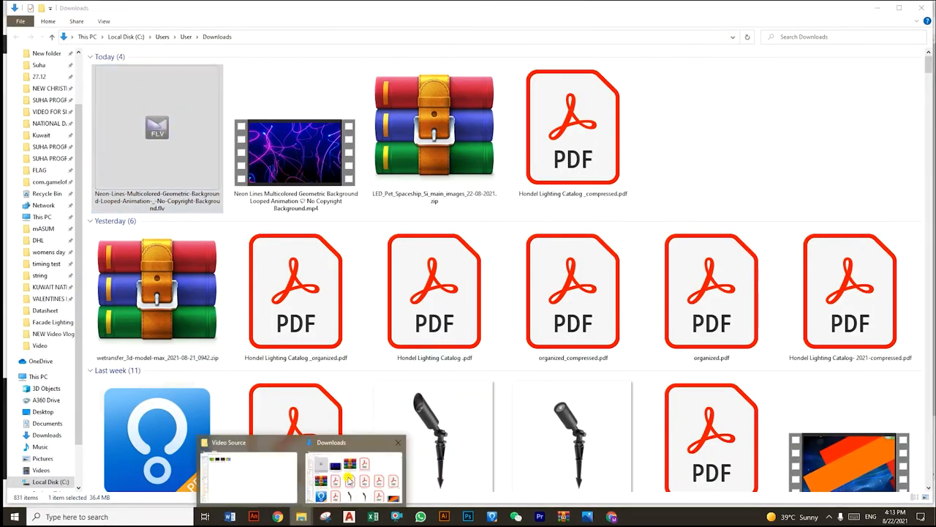
left_click(266, 480)
key("alt+Up")
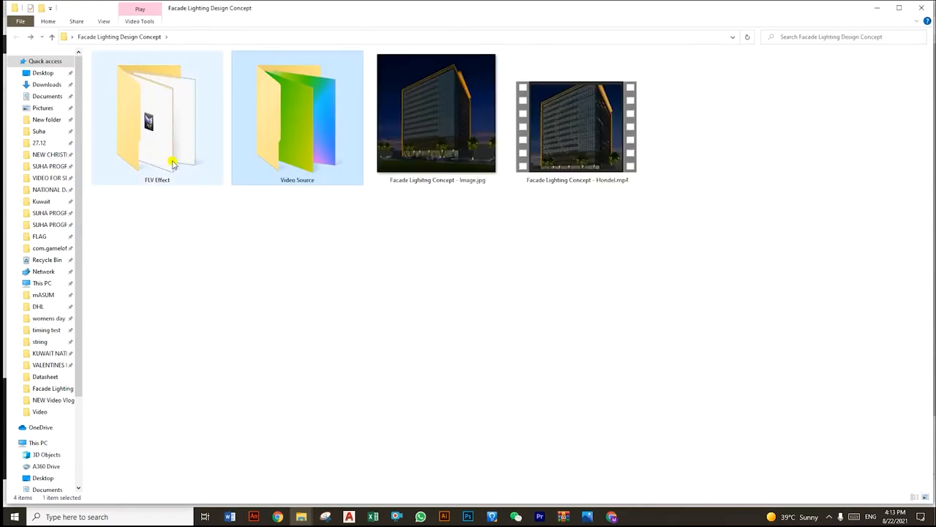
double_click(171, 159)
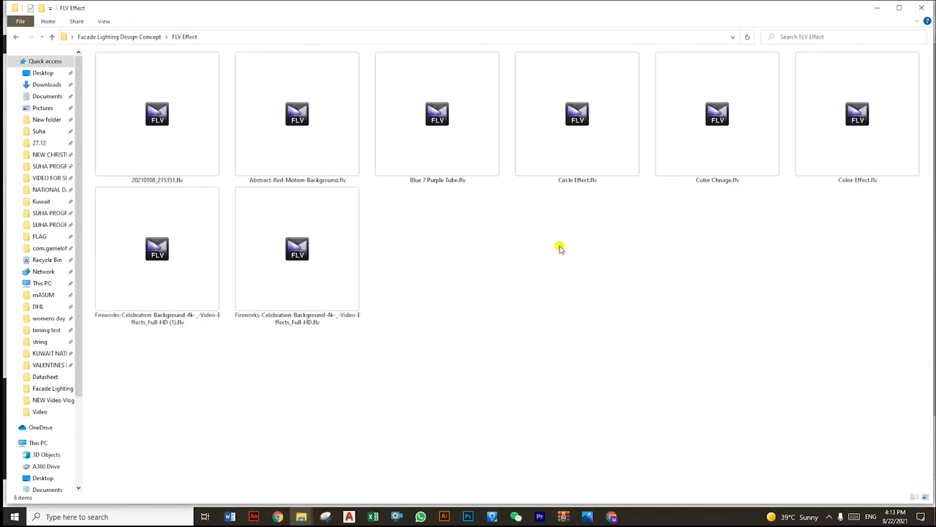
key("ctrl+v")
left_click(563, 251)
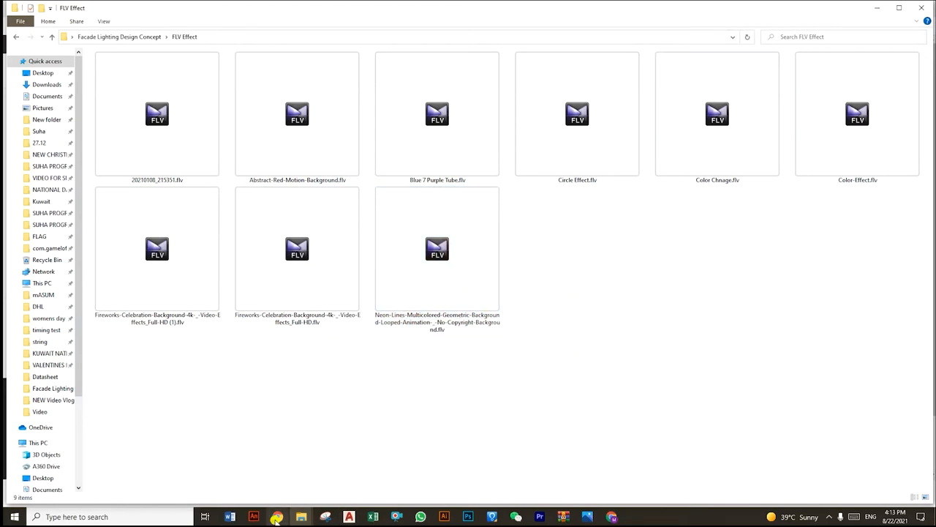
Step: Switch to Adobe Animate and start setting up a new document
left_click(254, 516)
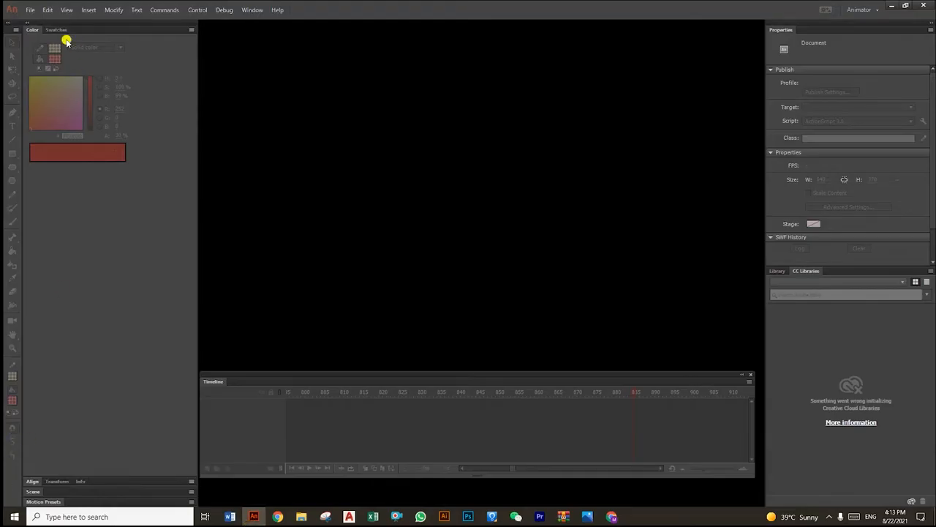
left_click(31, 10)
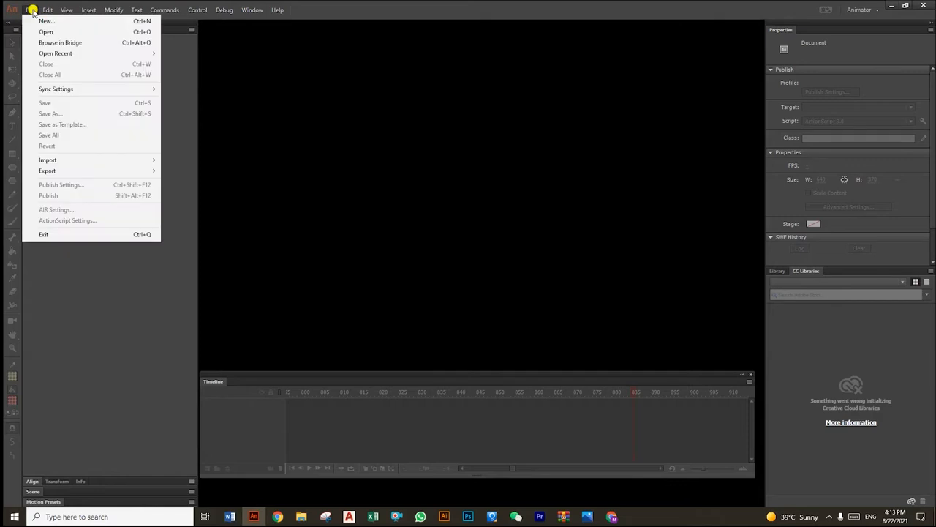
left_click(44, 22)
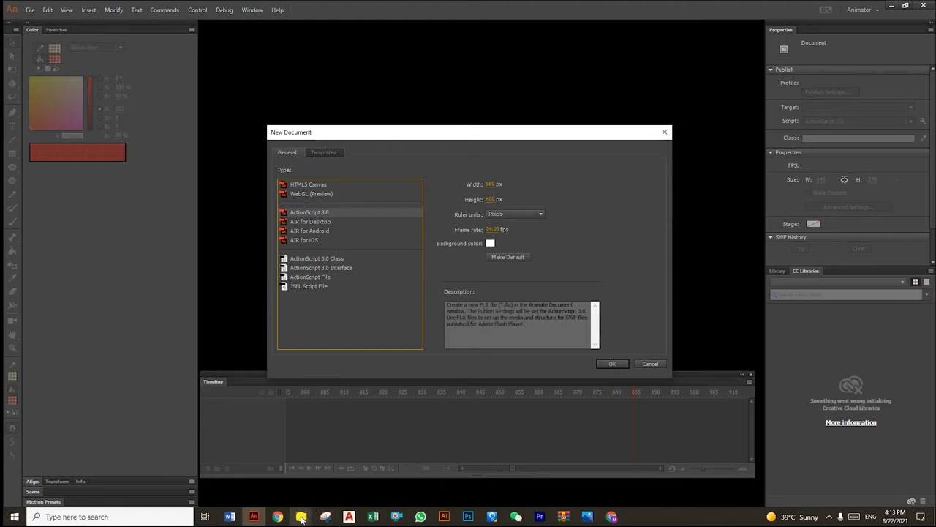
Step: Look at the building image in the Facade Lighting Design Concept folder, returning to Animate's new document settings
mouse_move(302, 517)
left_click(247, 472)
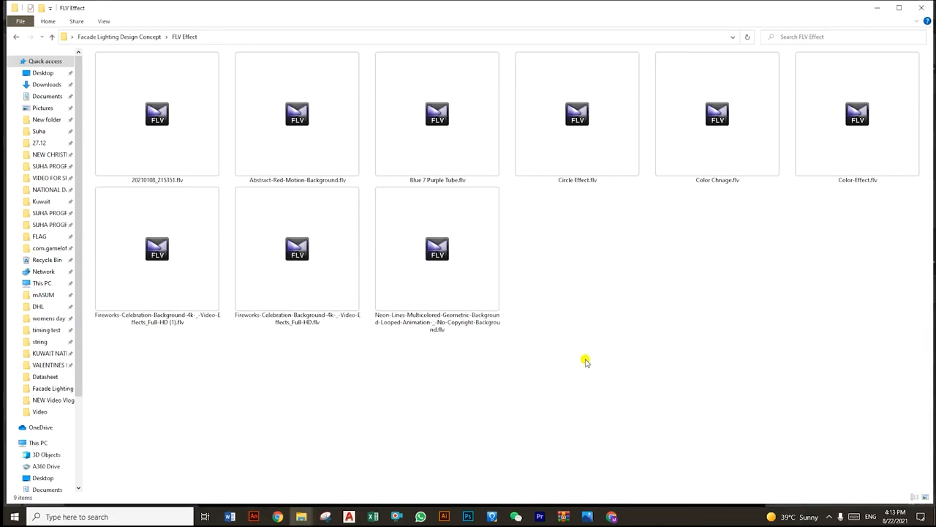
key("BackSpace")
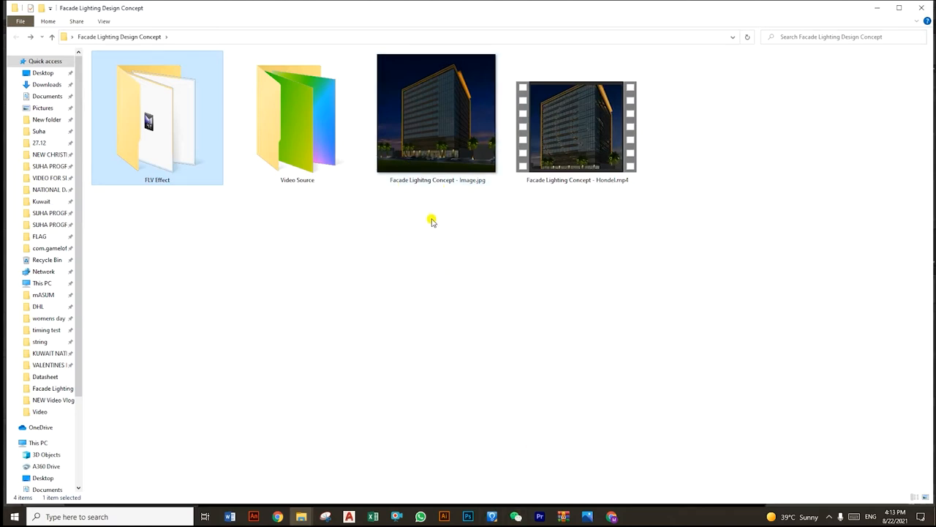
left_click(254, 517)
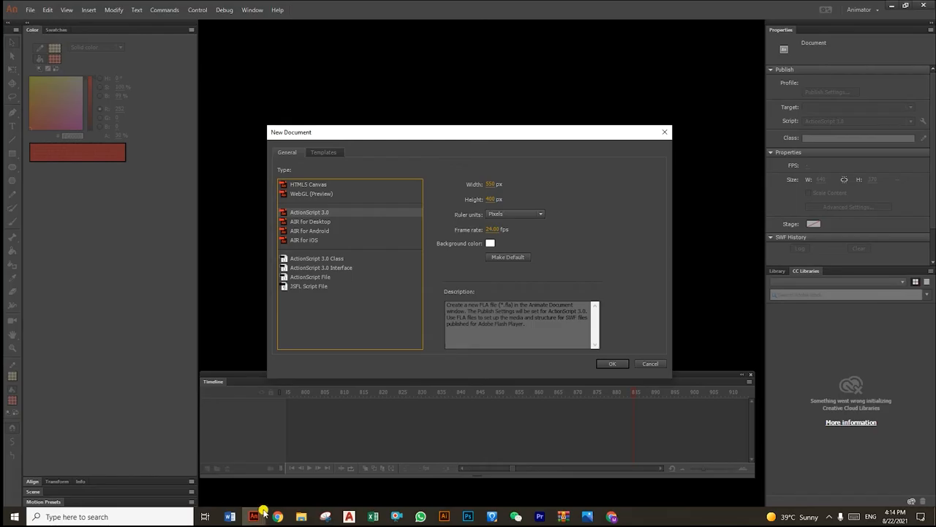
Step: Create the ActionScript 3.0 document with a width of 1000 px and a height of 1000 px
left_click(487, 184)
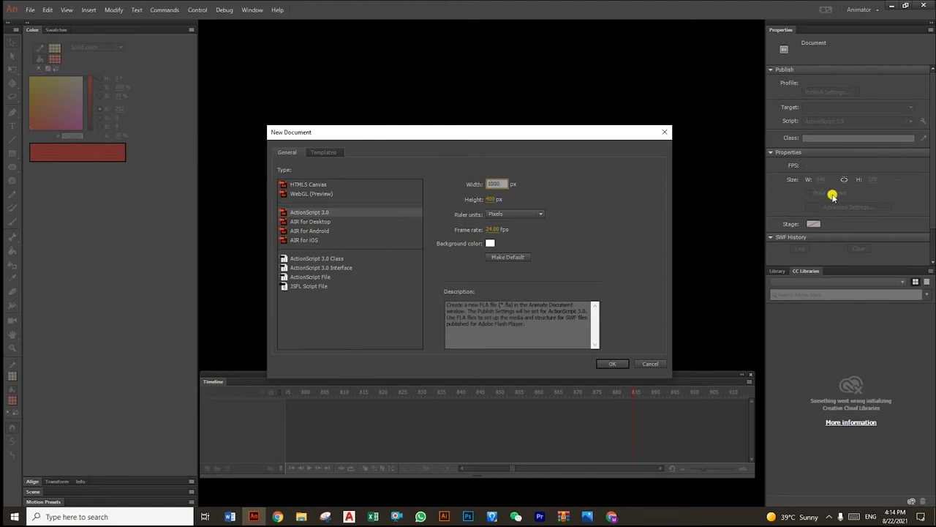
left_click(492, 200)
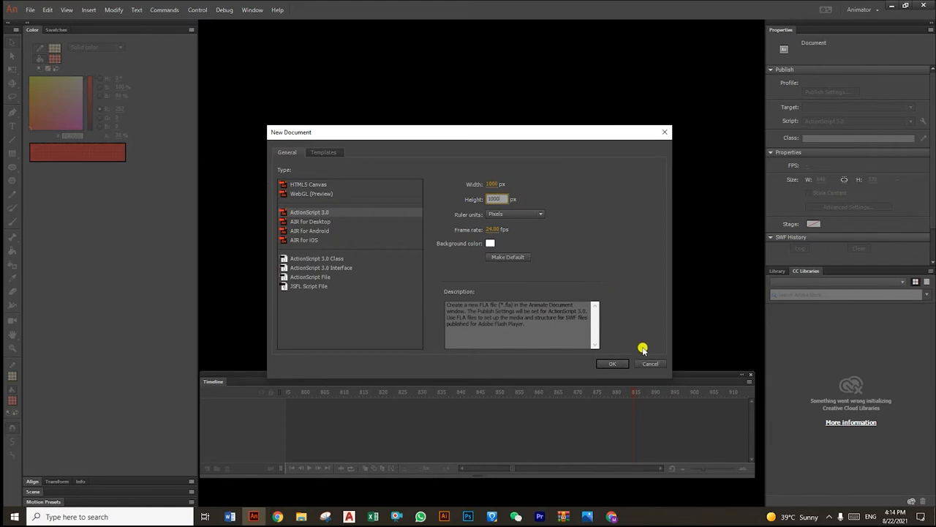
left_click(617, 364)
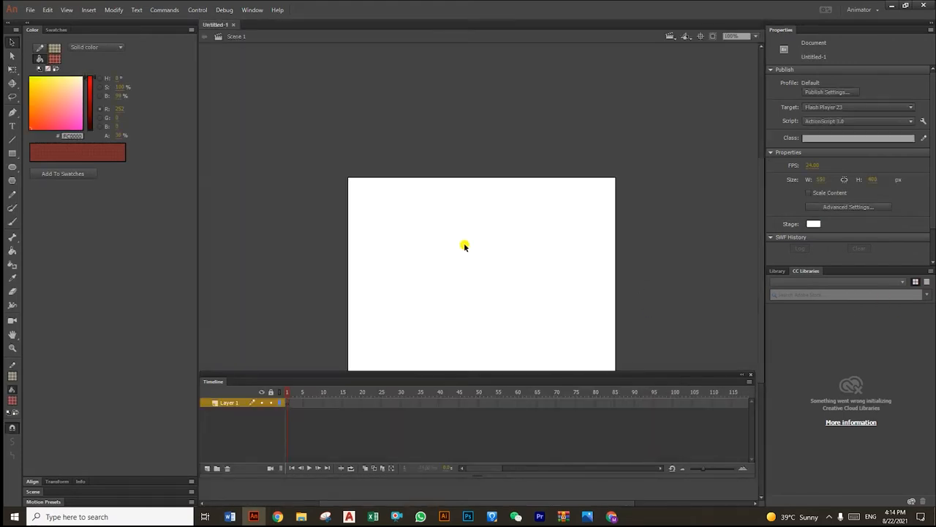
Step: Rename Layer 1 as Image
left_click(12, 347)
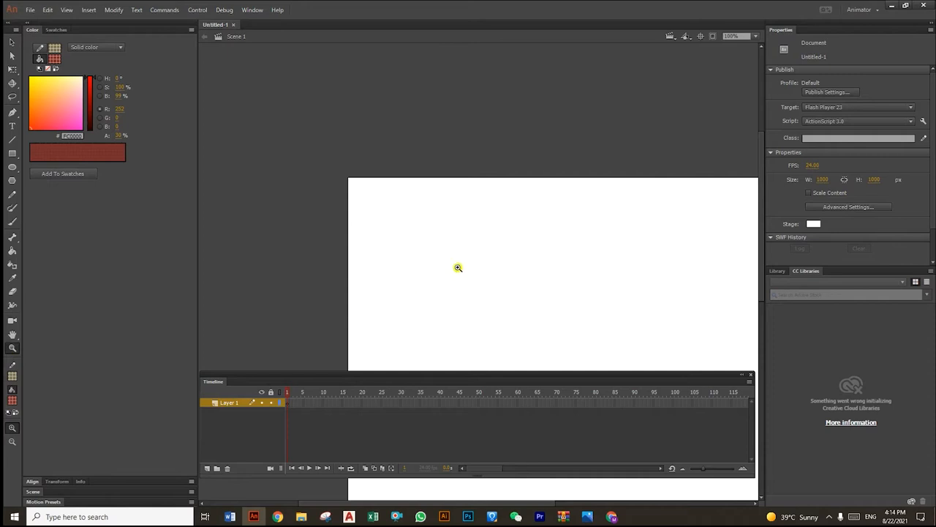
left_click(520, 239, "alt")
left_click(510, 269, "alt")
left_click_drag(425, 162, 580, 291)
left_click(512, 242, "alt")
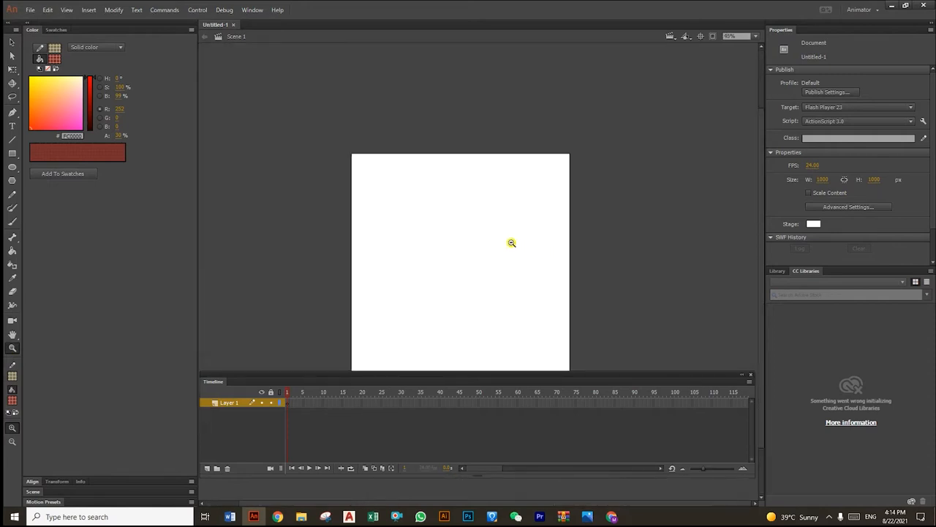
left_click(222, 403)
double_click(222, 403)
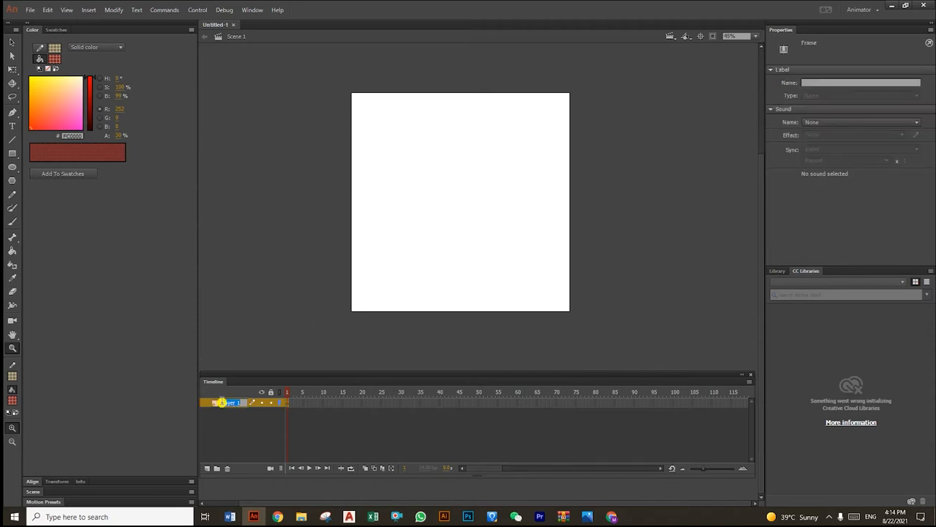
left_click(319, 451)
left_click(226, 404)
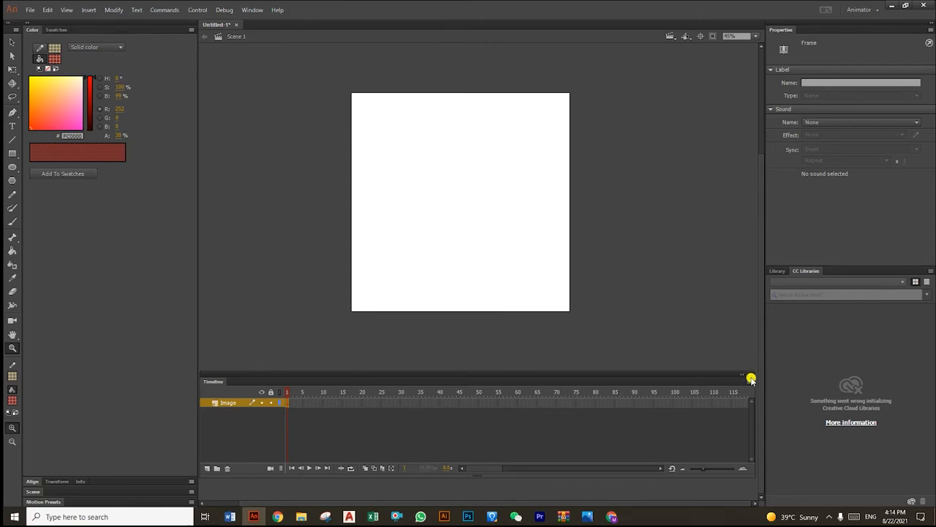
Step: Show the Timeline panel again and place it floating below the stage, keeping the document open
left_click(253, 10)
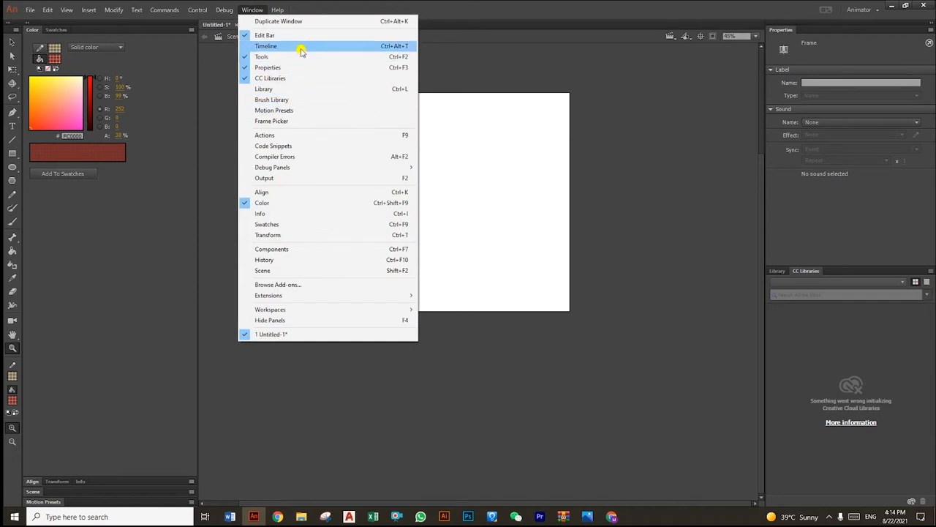
left_click(266, 46)
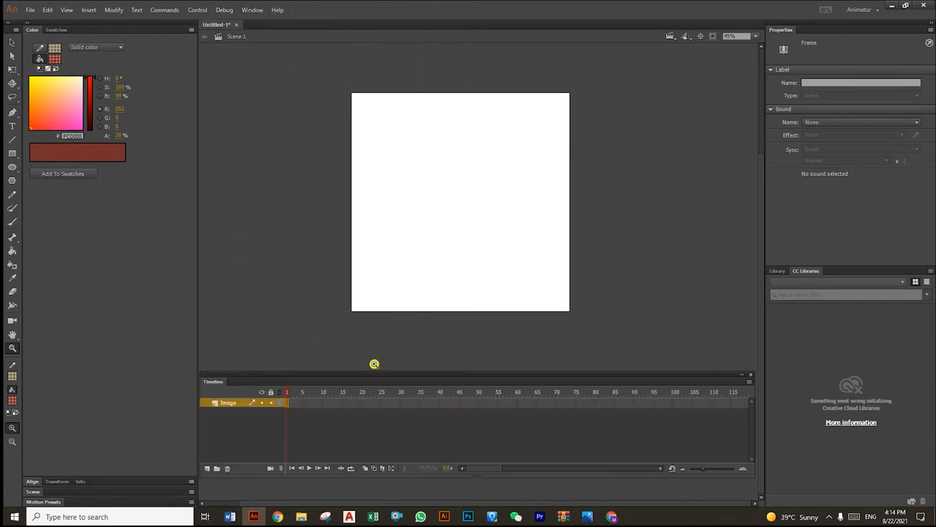
left_click_drag(197, 377, 209, 395)
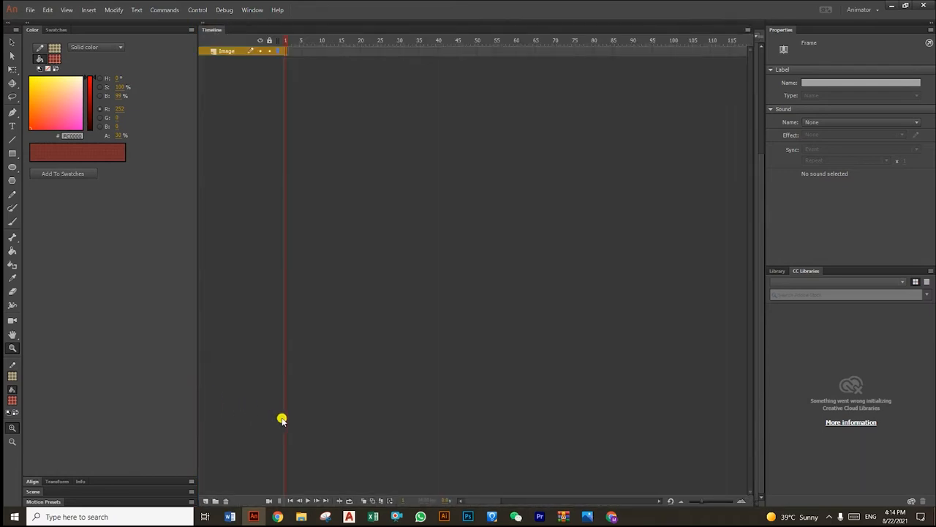
double_click(204, 27)
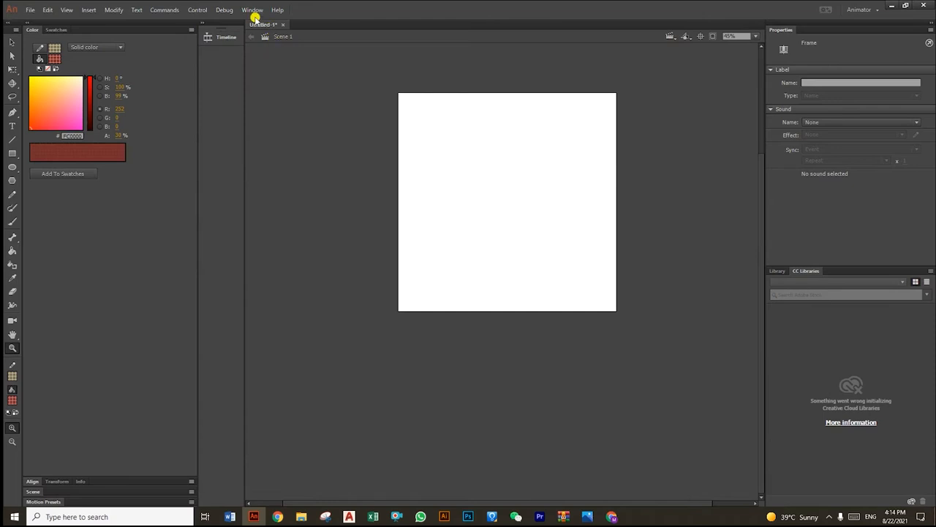
left_click(279, 24)
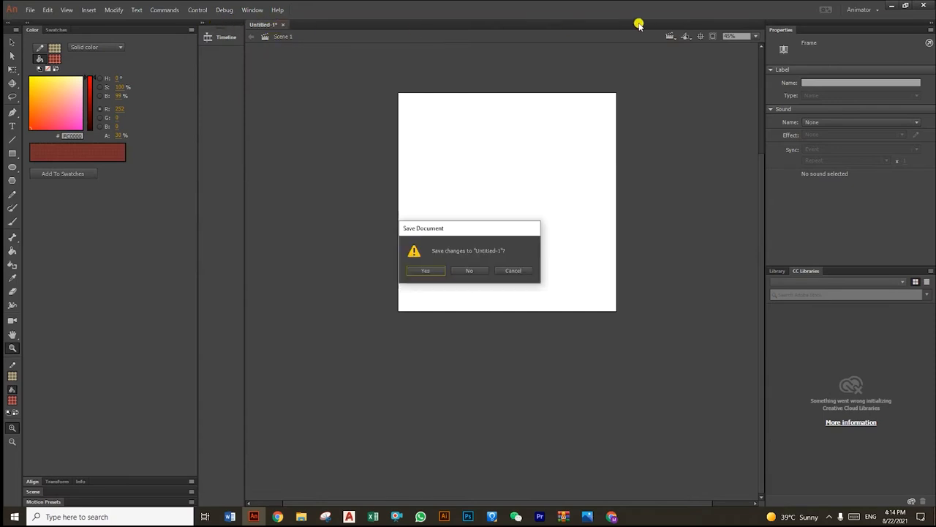
left_click(512, 271)
left_click_drag(210, 24, 239, 397)
left_click(465, 401)
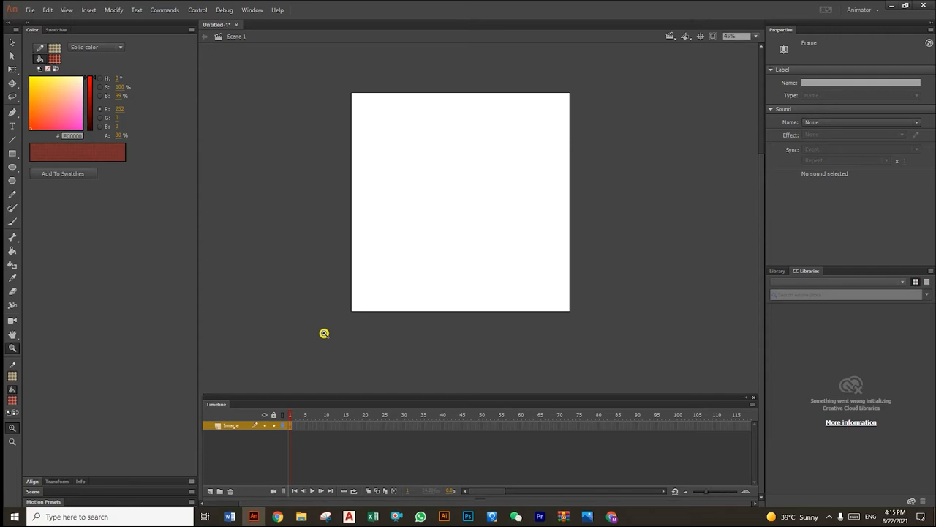
Step: Import Facade Lighitng Concept - Image.jpg to the stage from the Facade Lighting Design Concept folder on the Desktop
left_click(28, 11)
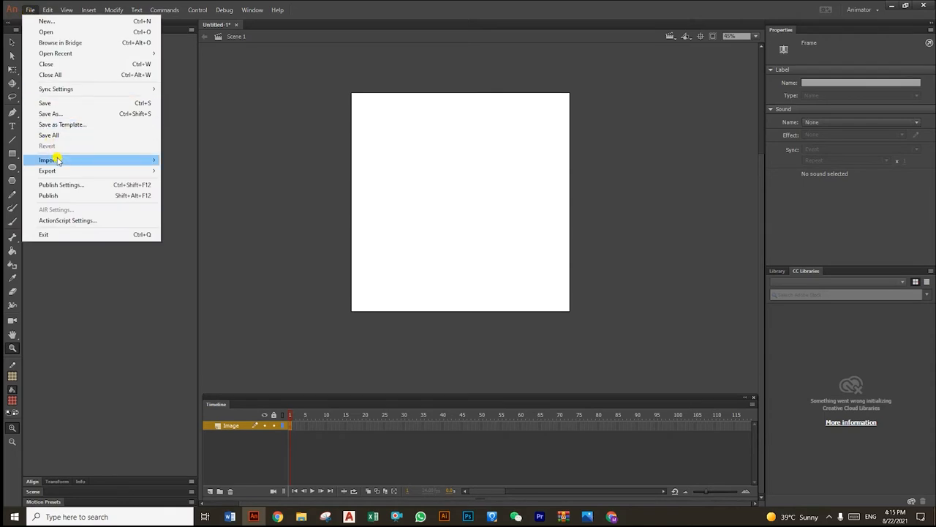
mouse_move(60, 161)
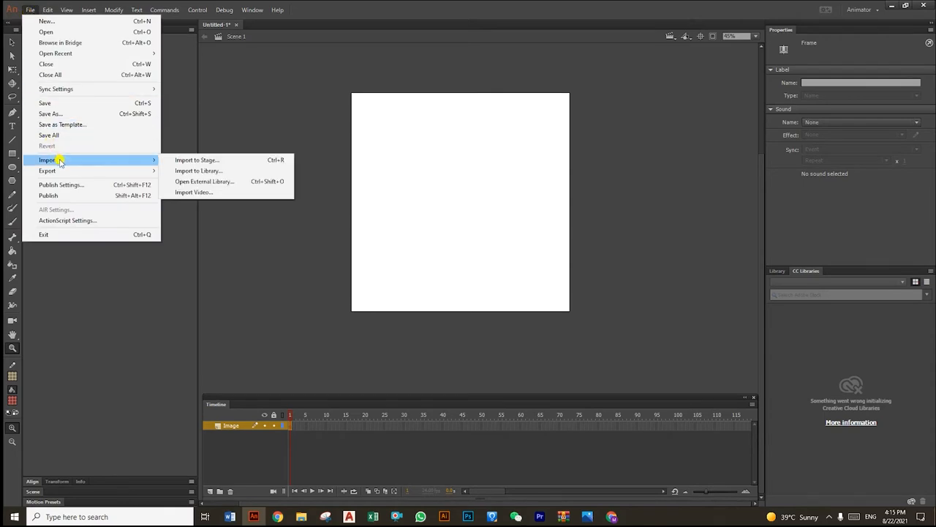
left_click(207, 160)
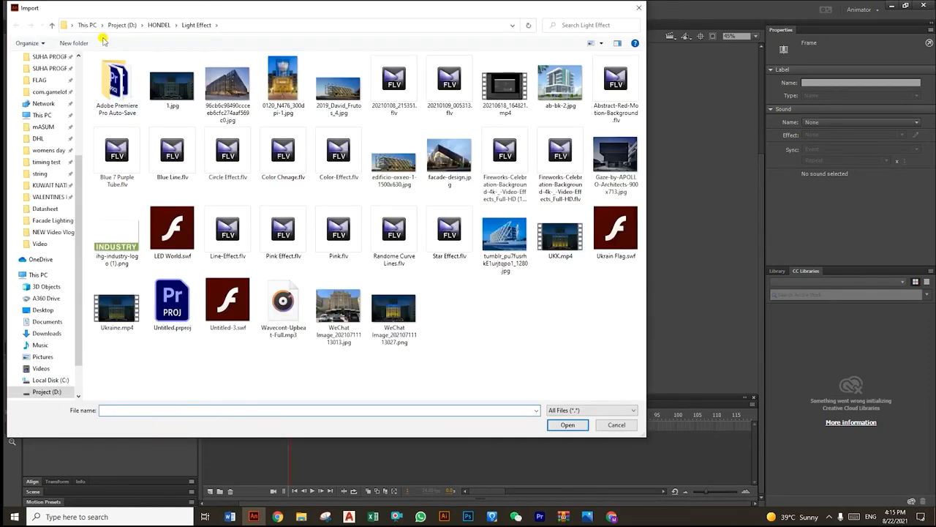
scroll(36, 95, "up", 5)
left_click(42, 76)
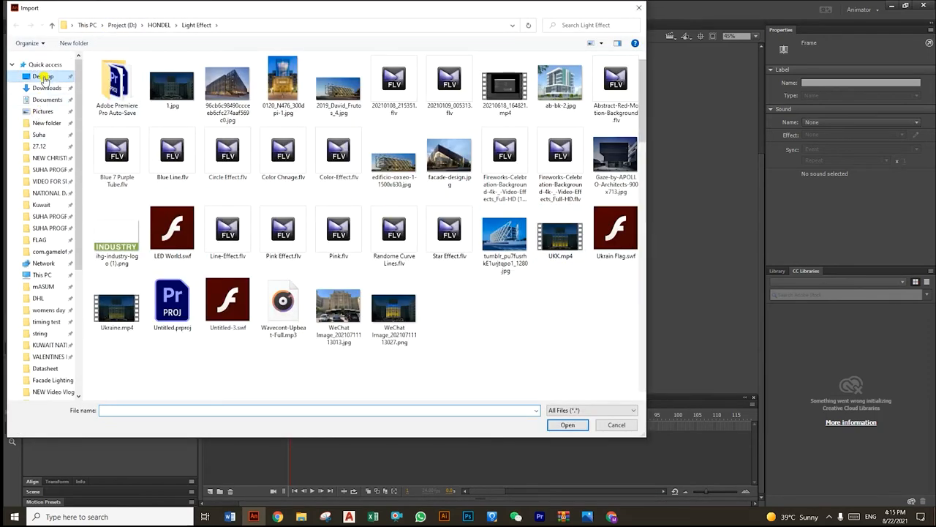
scroll(627, 256, "down", 5)
scroll(627, 256, "down", 10)
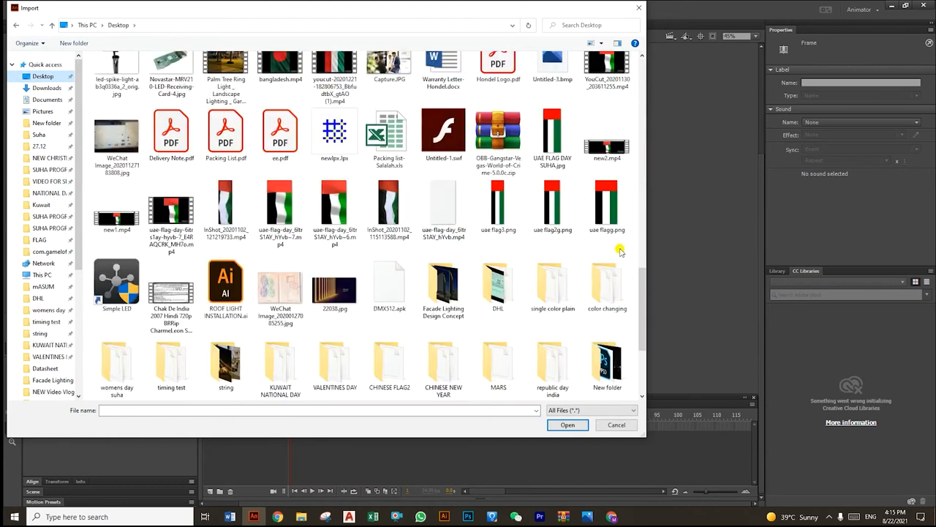
double_click(440, 162)
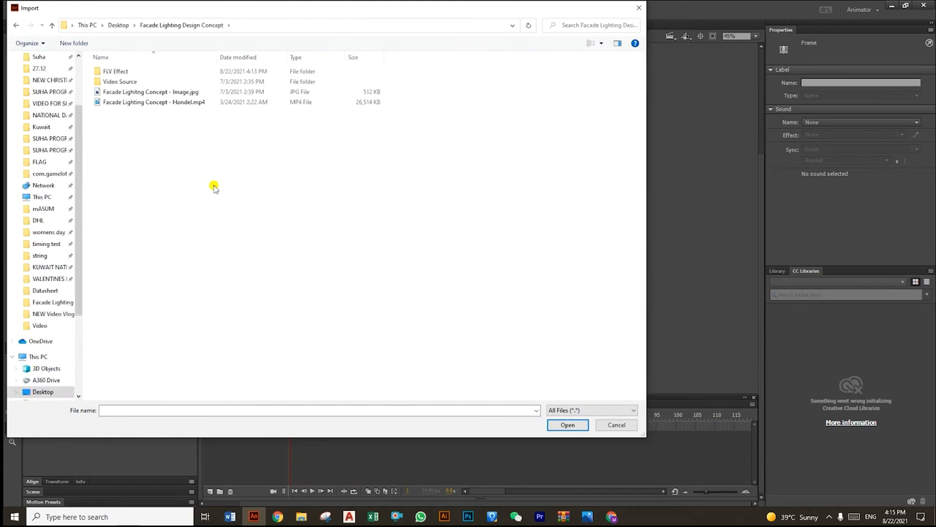
right_click(162, 143)
mouse_move(220, 149)
left_click(339, 149)
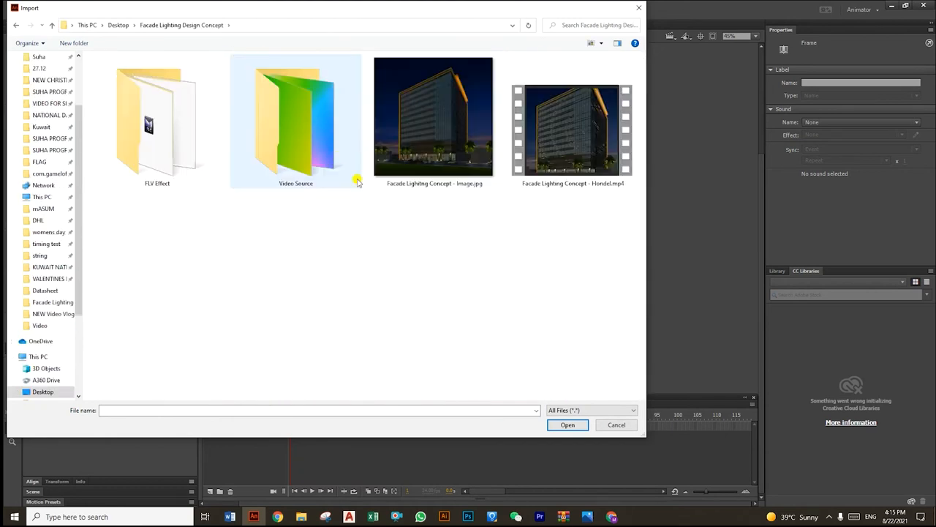
double_click(428, 160)
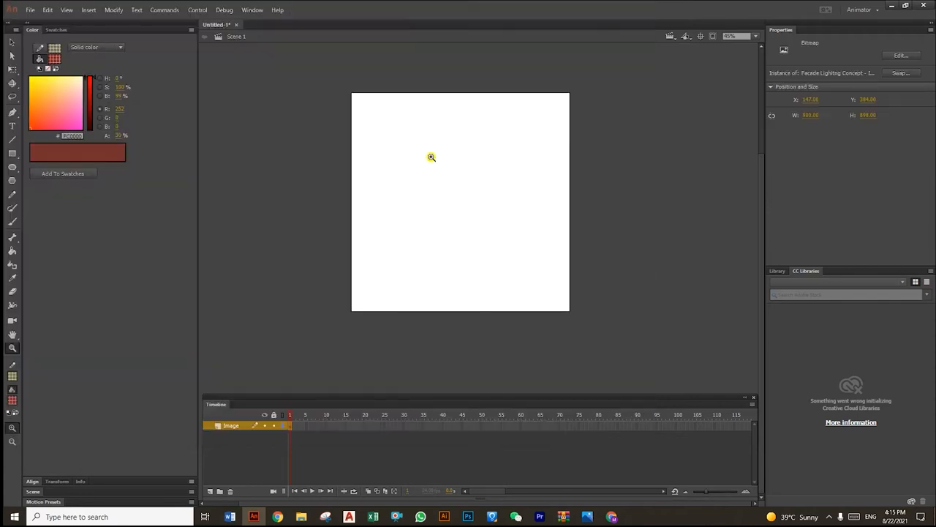
Step: Align the building image with the stage's upper-left corner and scale it to about 1000 by 1000 px to fill the stage
left_click(12, 41)
left_click_drag(501, 220, 468, 139)
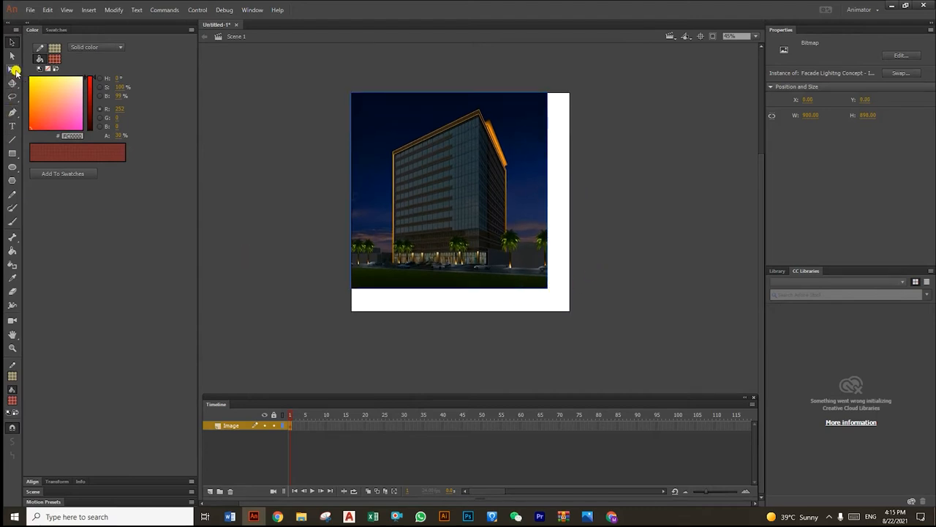
left_click(13, 70)
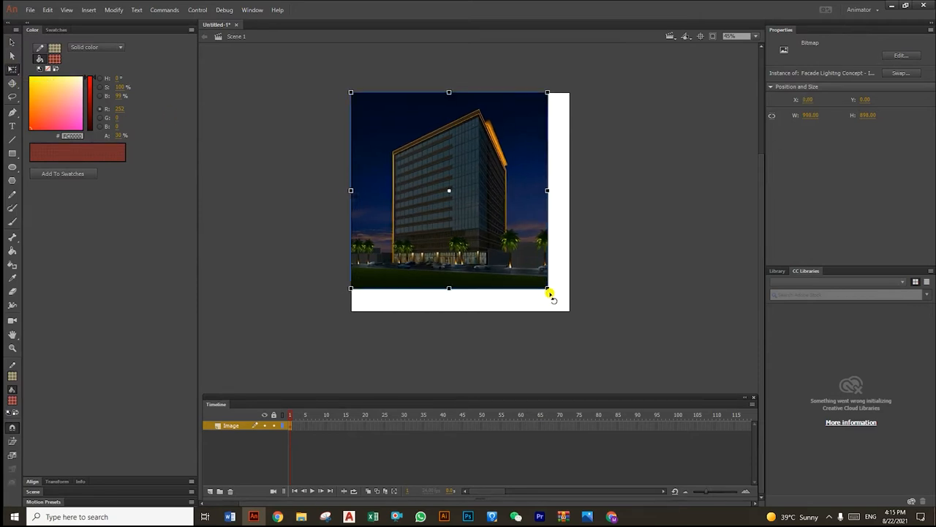
left_click_drag(547, 291, 561, 299)
key("ctrl+z")
left_click_drag(548, 290, 571, 311)
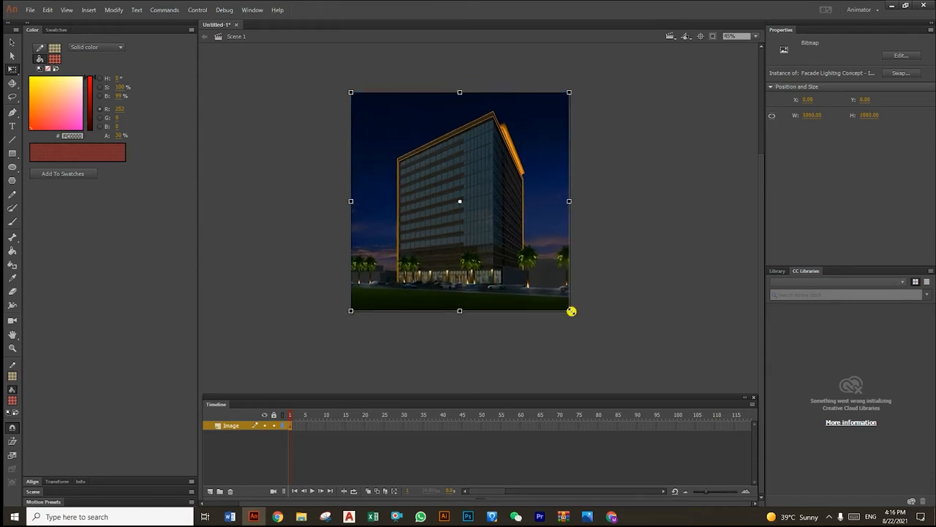
left_click(620, 260)
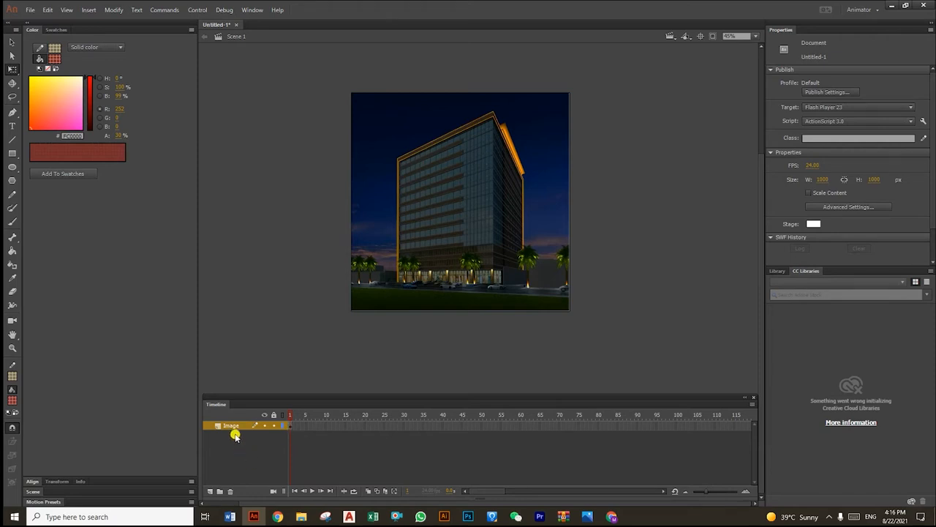
Step: Examine the building's facade up close, from the ground-floor shopfronts to the window bands and the shaded side wall
left_click(13, 347)
left_click(550, 188)
left_click(402, 252)
key("space")
left_click_drag(381, 281, 633, 145)
left_click_drag(587, 280, 550, 180)
left_click_drag(600, 274, 594, 247)
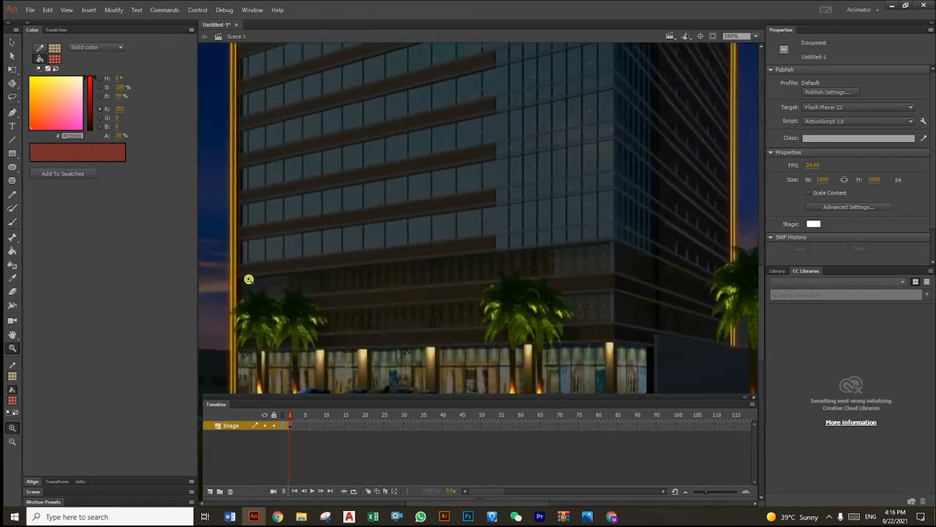
left_click_drag(692, 269, 675, 251)
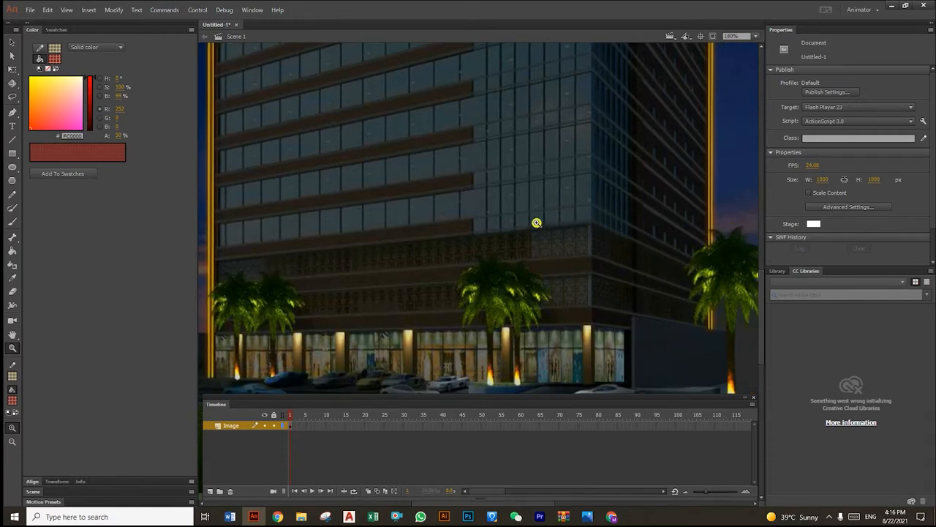
scroll(517, 241, "up", 2)
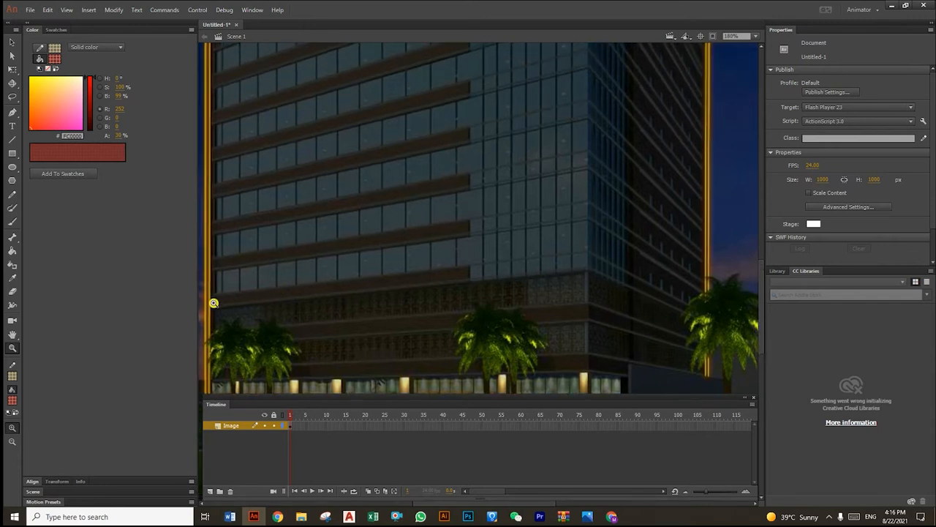
scroll(633, 286, "up", 2)
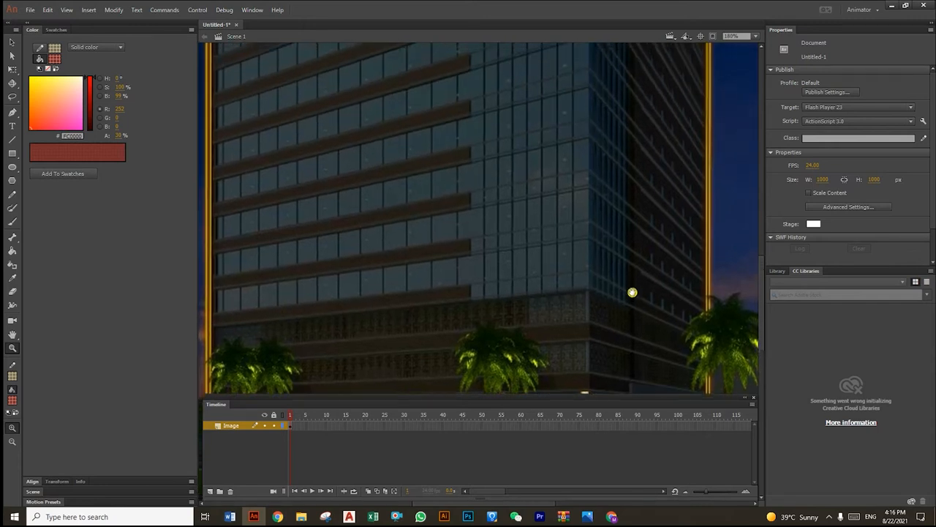
Step: Add a new layer above the Image layer and name it Linear
scroll(633, 286, "up", 1)
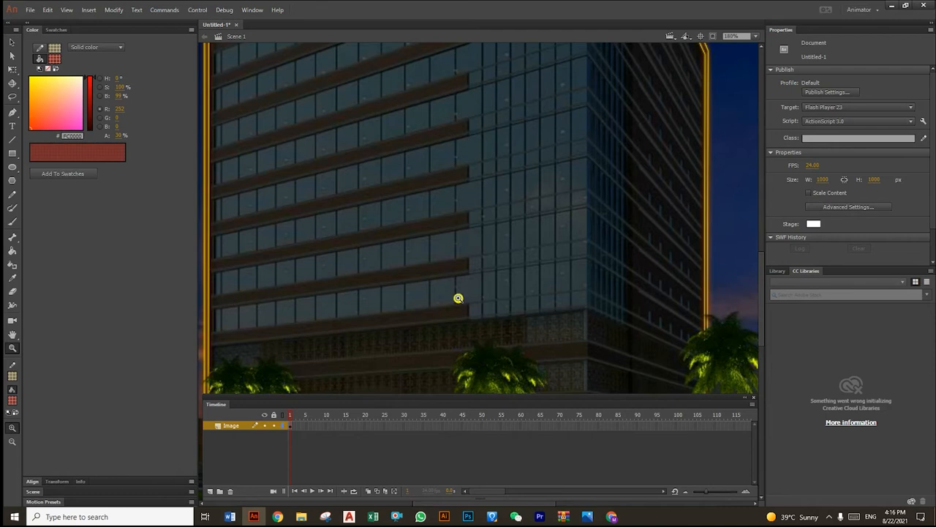
left_click_drag(562, 316, 565, 234)
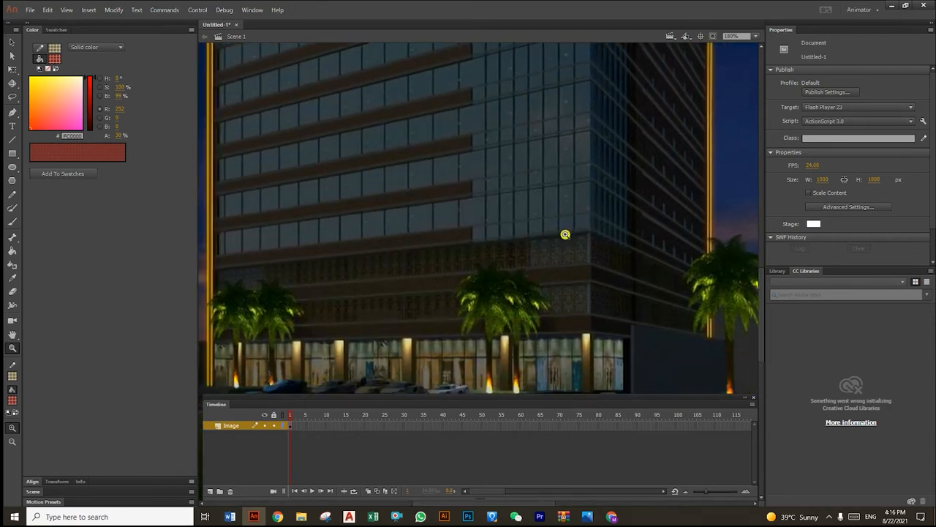
left_click(212, 492)
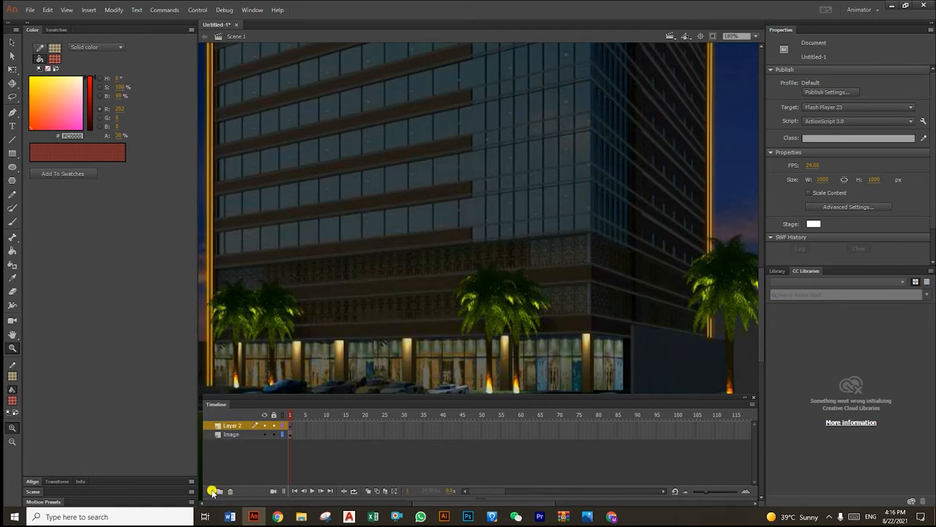
double_click(233, 426)
key("BackSpace")
key("BackSpace")
type("near")
key("Return")
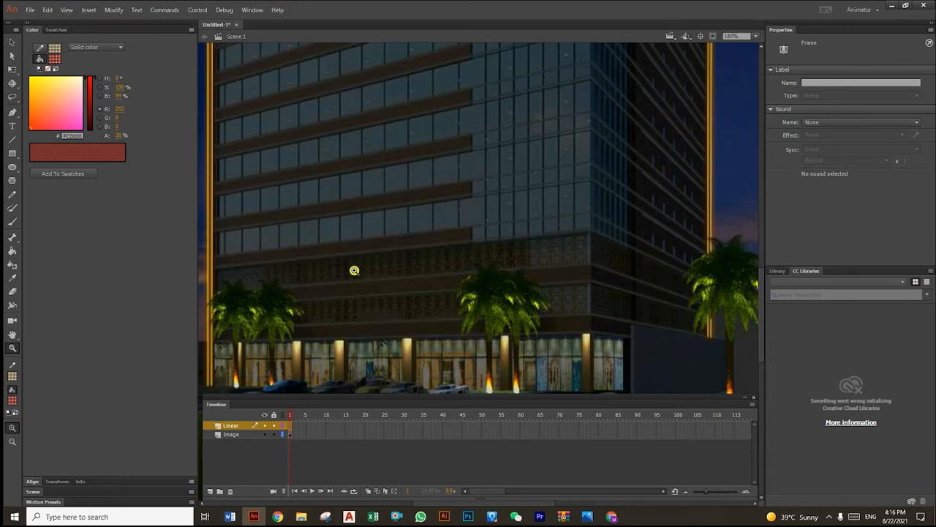
Step: On frame 1 of the Linear layer, trace the podium's top edge with the Pen tool, around the building corner to the side wall's far edge
left_click_drag(361, 277, 382, 282)
left_click(291, 425)
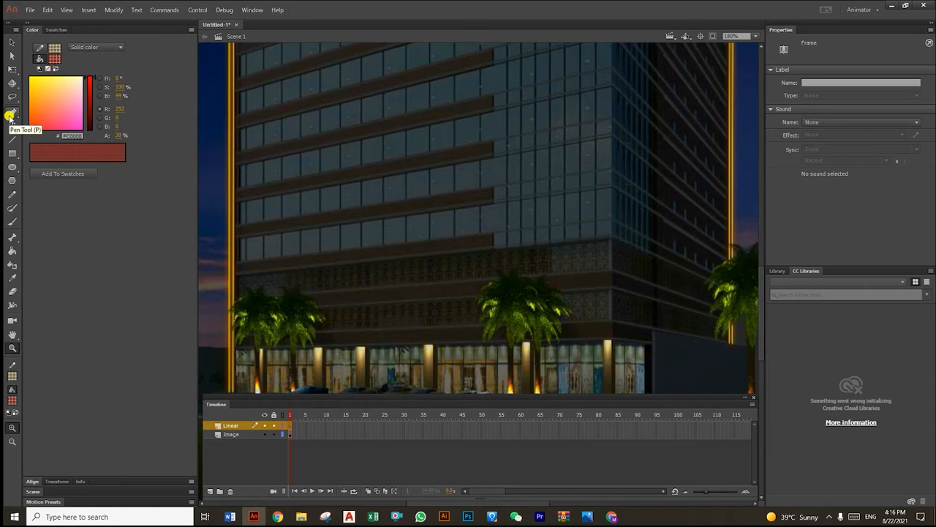
left_click(12, 112)
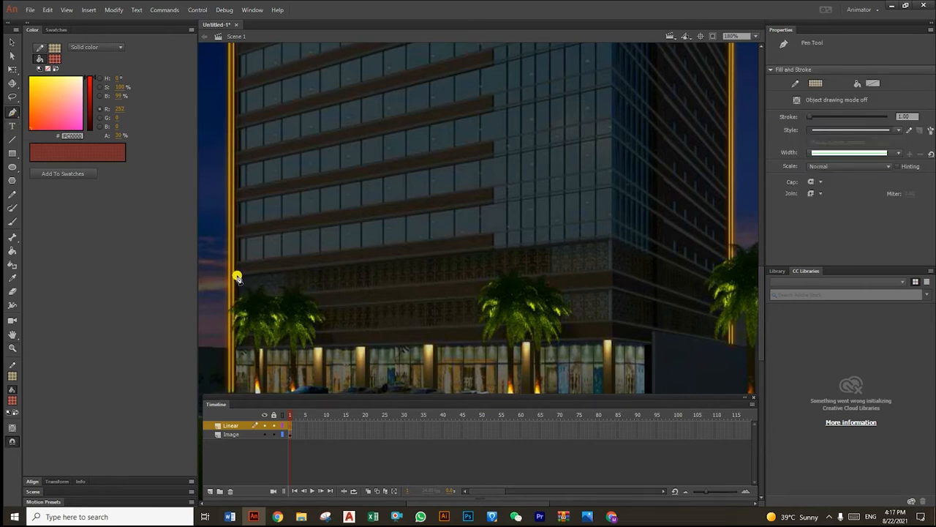
scroll(527, 289, "right", 3)
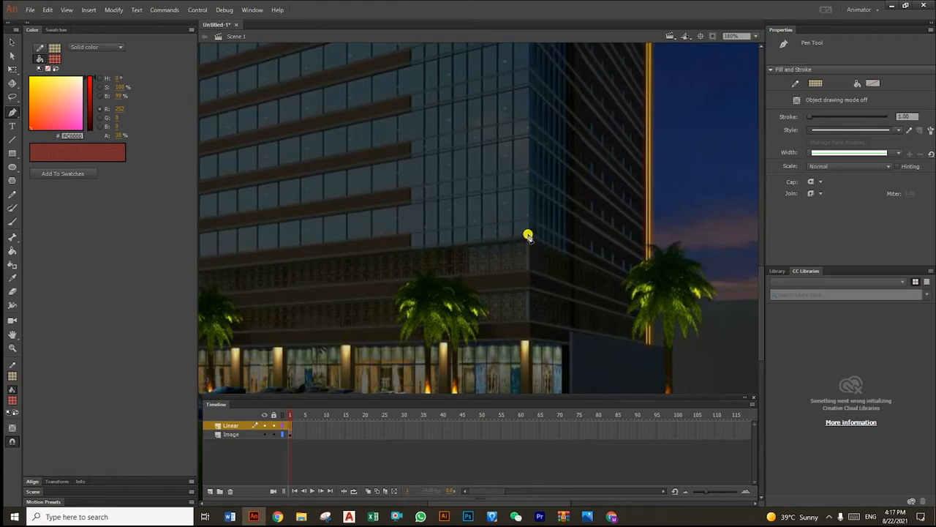
left_click(528, 238)
scroll(549, 274, "right", 2)
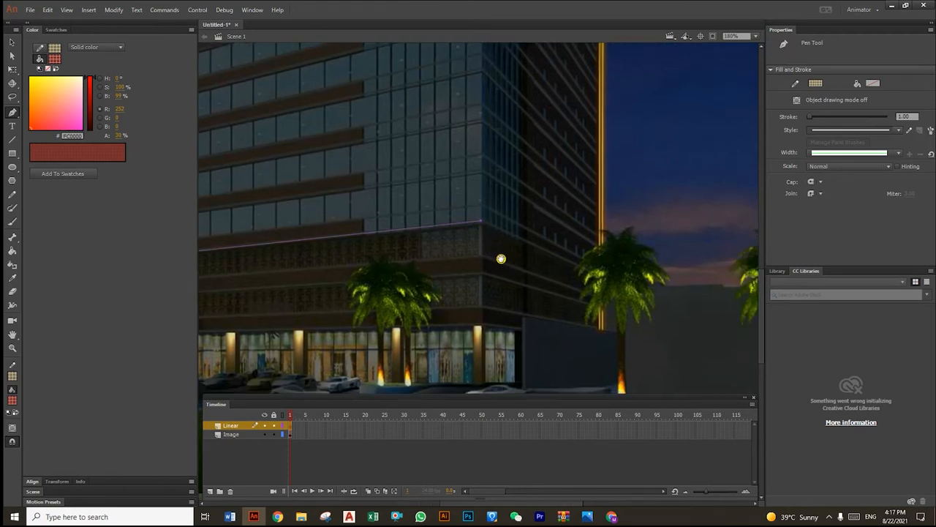
left_click(578, 269)
scroll(545, 299, "left", 6)
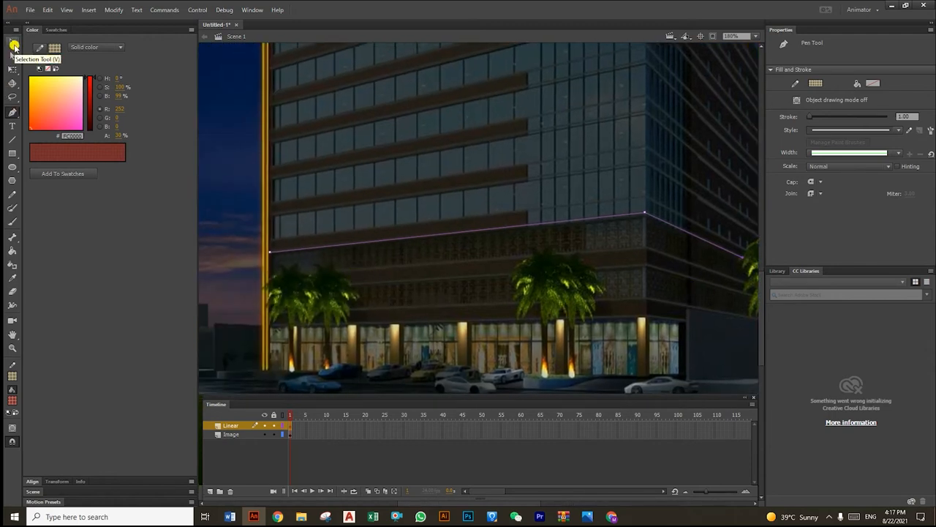
left_click(13, 46)
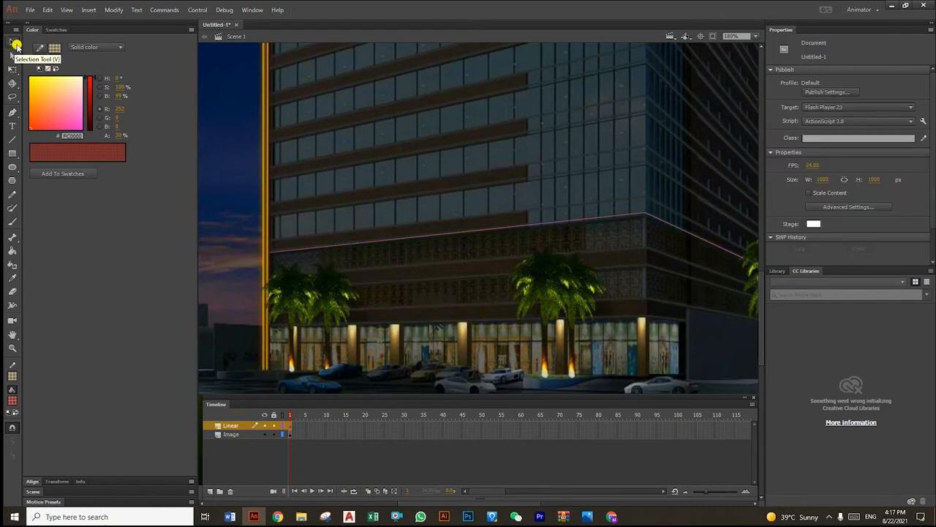
Step: Draw a second Pen line along the upper edge of the lowest brown band, around the corner to the side wall's end
left_click(13, 115)
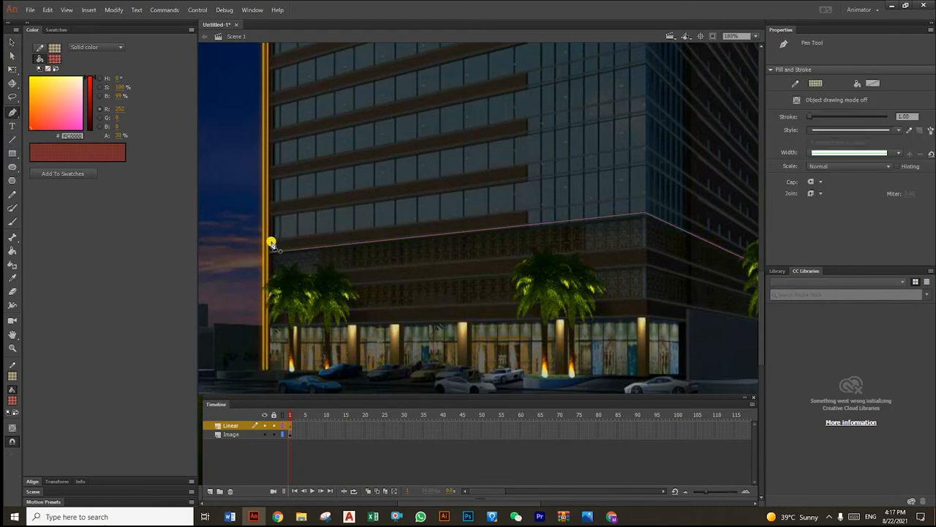
scroll(476, 265, "right", 4)
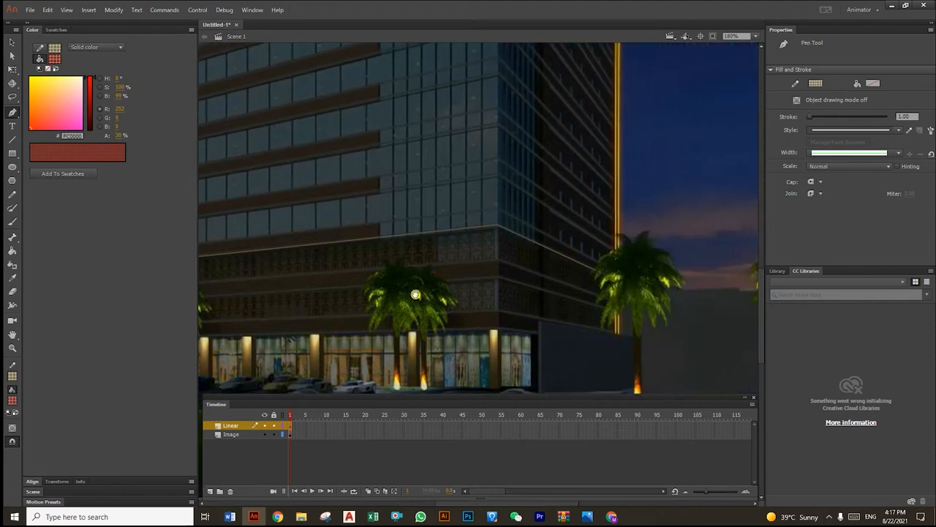
left_click(497, 208)
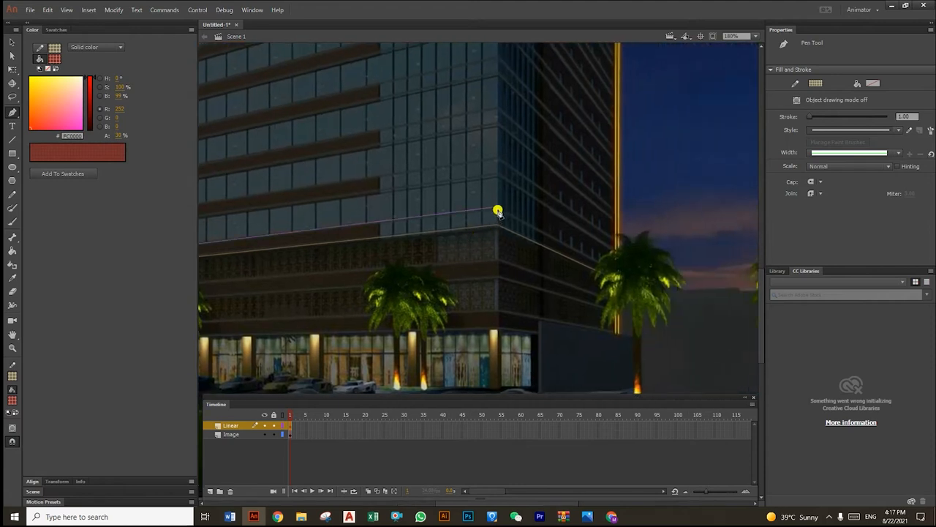
left_click(599, 264)
left_click_drag(446, 233, 630, 284)
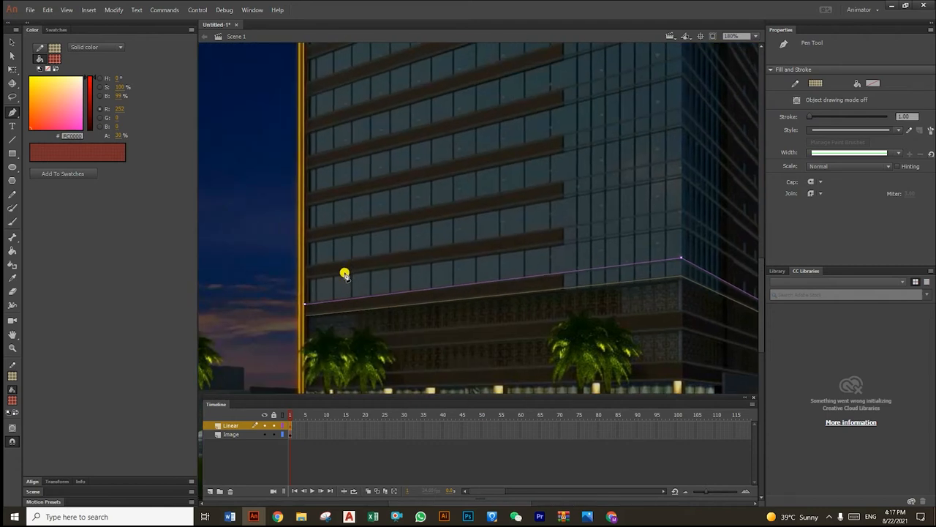
key("v")
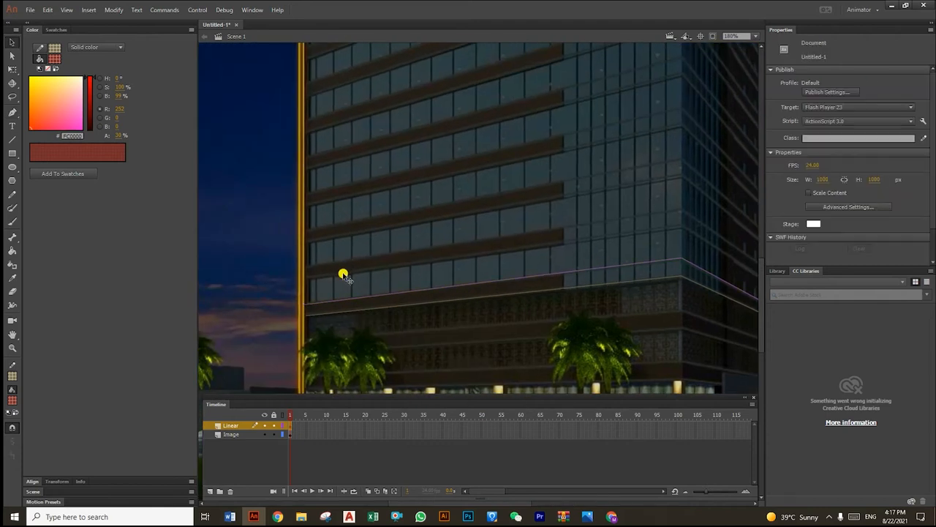
Step: Trace the lower edge of the second brown band from the bottom with the Pen tool, continuing around the corner across the side wall
key("p")
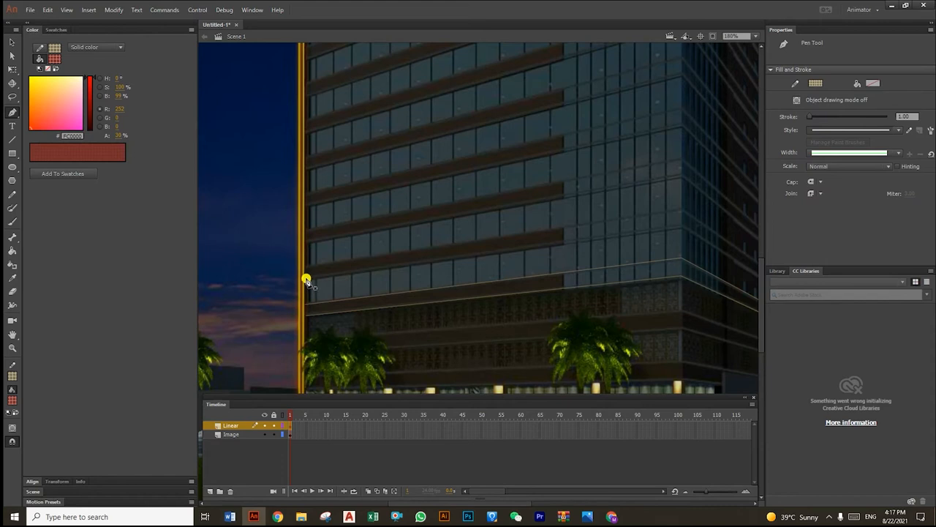
left_click_drag(478, 260, 340, 240)
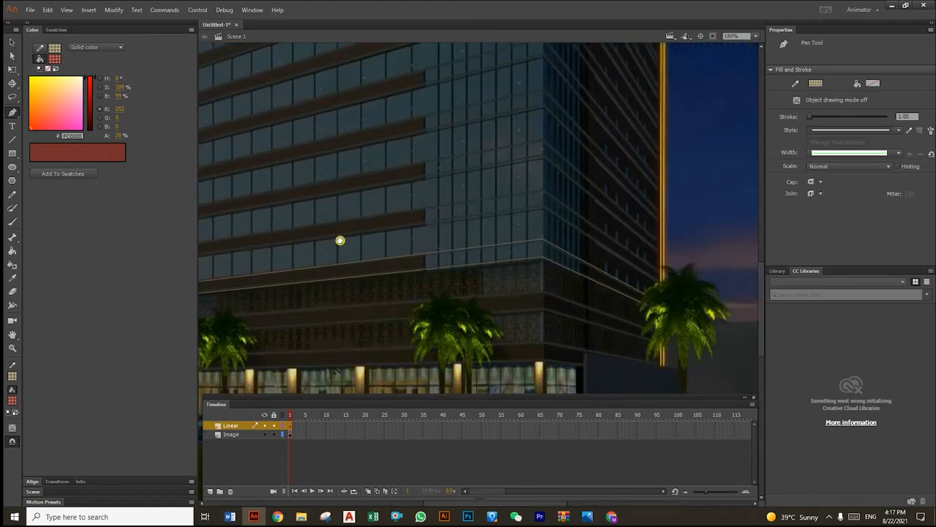
left_click(544, 207)
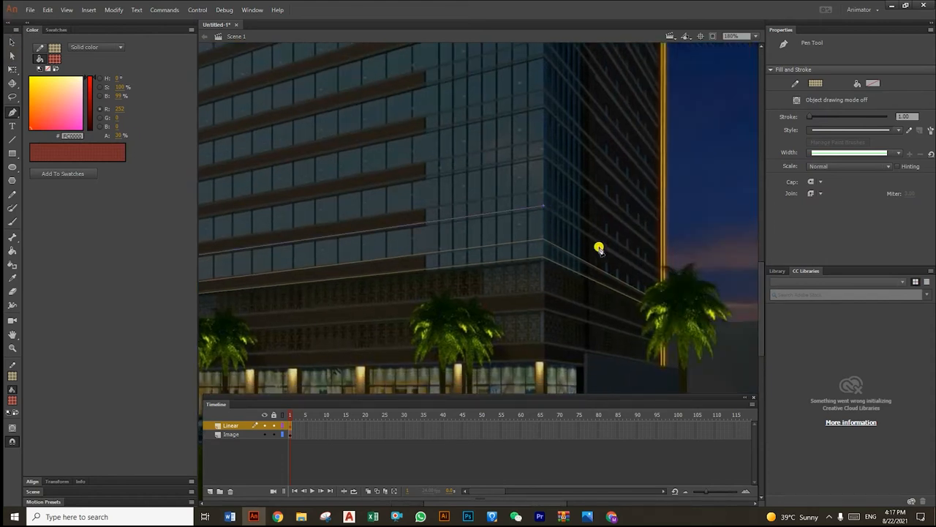
left_click(659, 283)
left_click_drag(560, 274, 619, 274)
key("v")
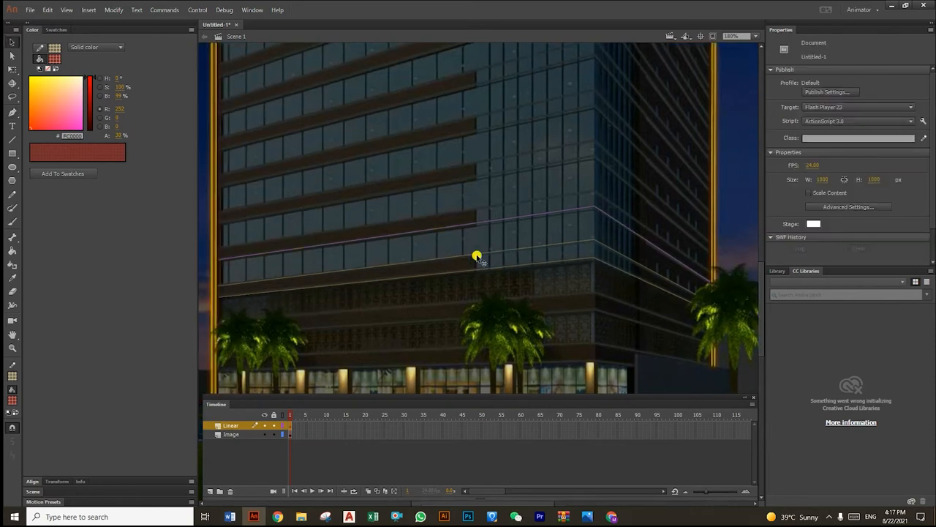
Step: Trace the upper edge of the second brown band from the bottom with the Pen tool, bending at the corner to the side wall's end
left_click_drag(477, 256, 493, 261)
key("p")
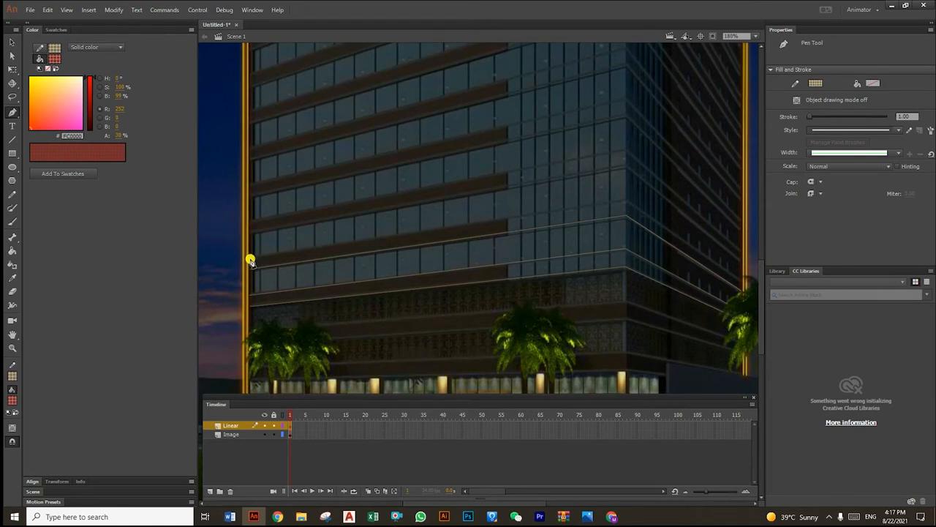
scroll(533, 254, "right", 4)
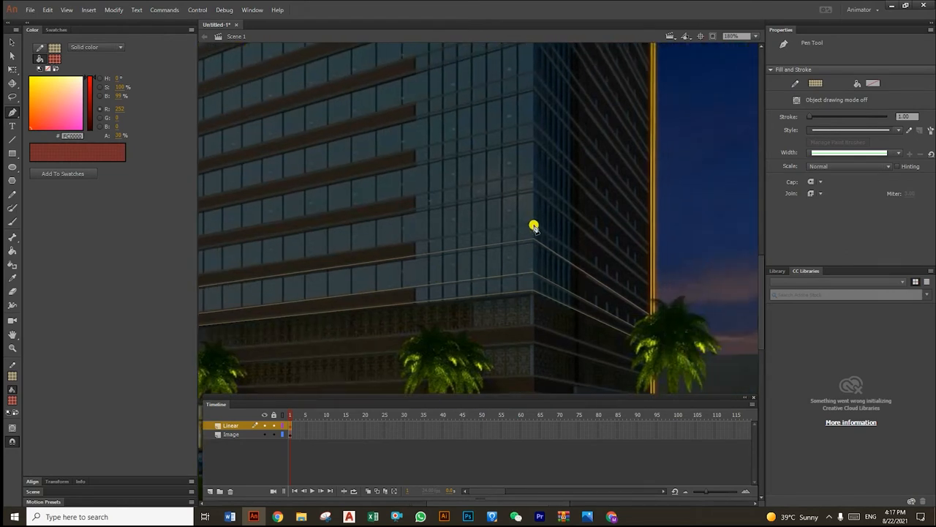
left_click(533, 225)
scroll(541, 242, "right", 1)
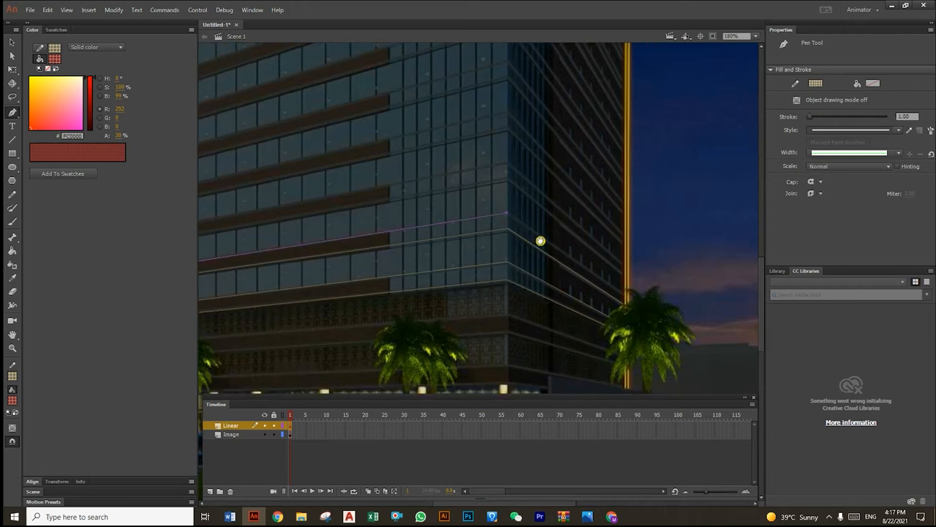
left_click(624, 296)
left_click_drag(441, 228, 602, 255)
key("v")
Step: Draw a Pen line along the lower edge of the third brown band from the bottom, around the corner to the side wall's outer edge
key("p")
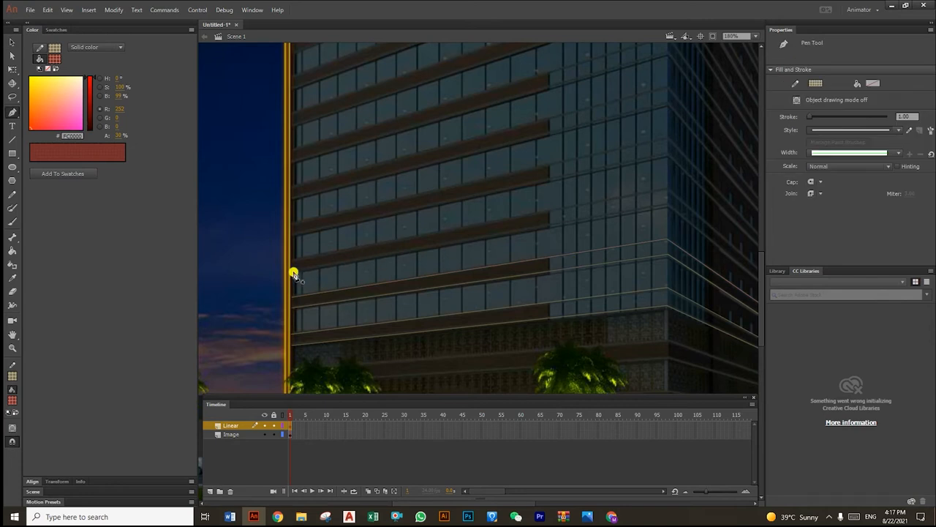
scroll(329, 272, "right", 2)
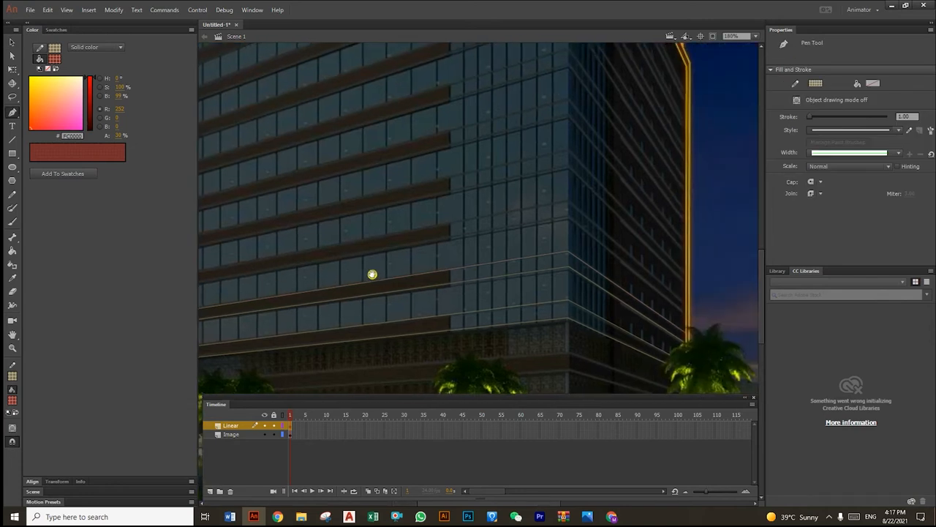
left_click(568, 217)
scroll(512, 236, "right", 1)
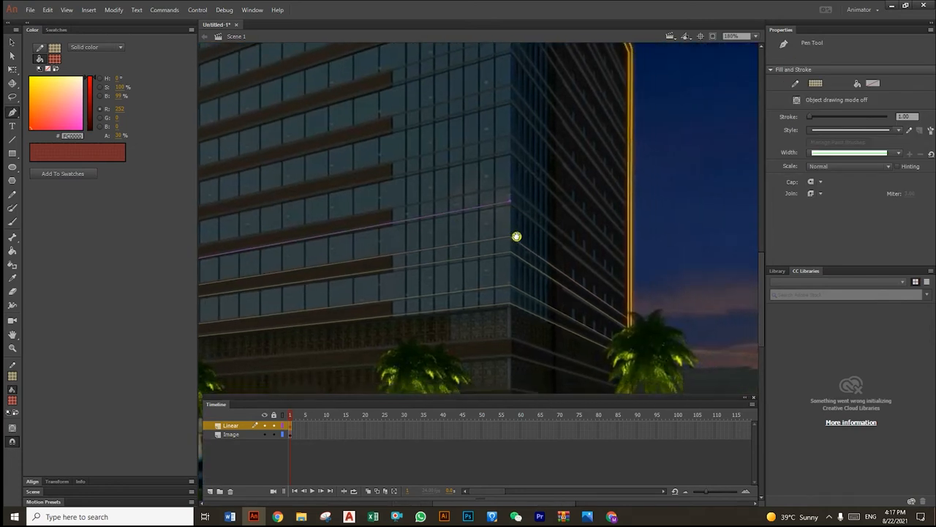
left_click(631, 302)
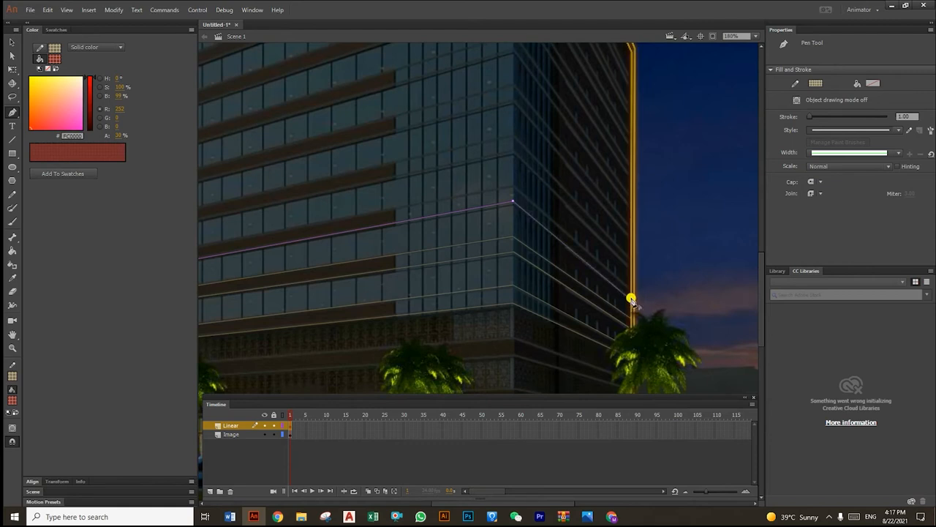
scroll(631, 303, "left", 2)
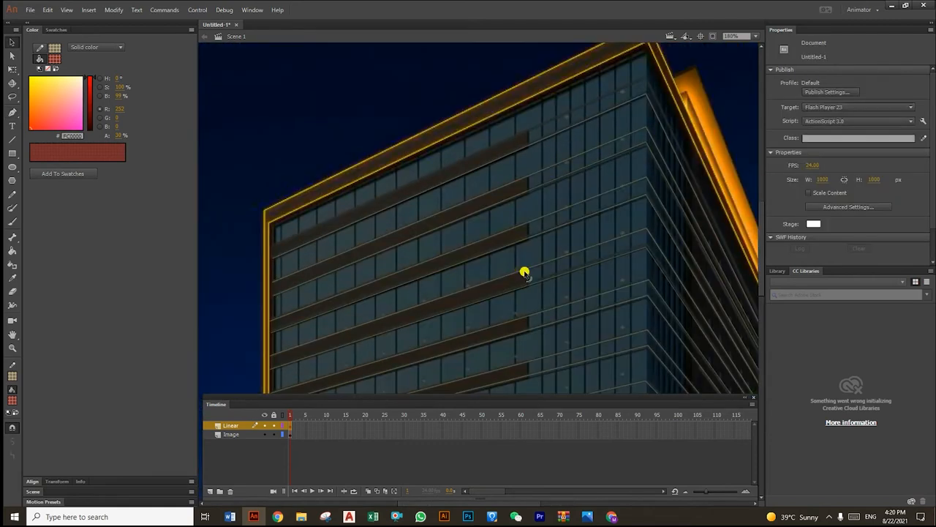
Step: Trace the upper edge of the topmost brown band with the Pen tool, around the building corner to the side wall's outer edge
key("p")
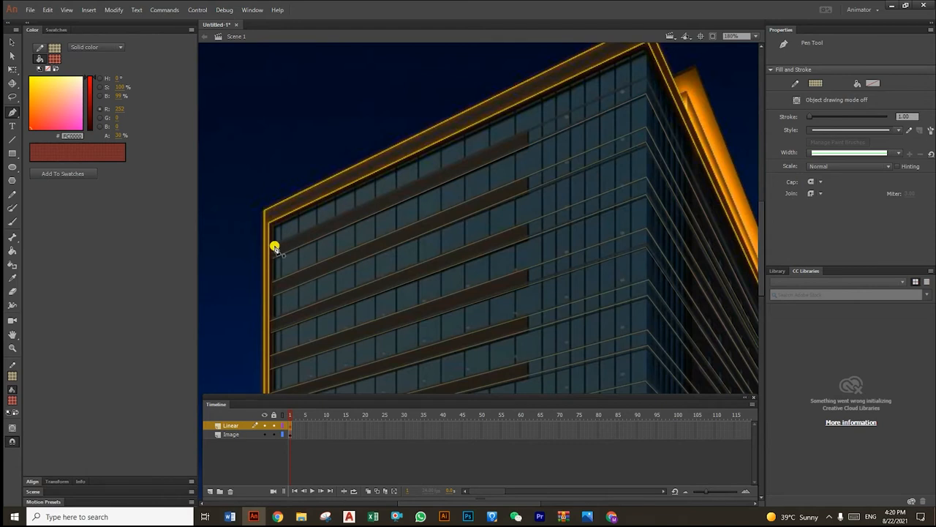
left_click_drag(468, 198, 363, 252)
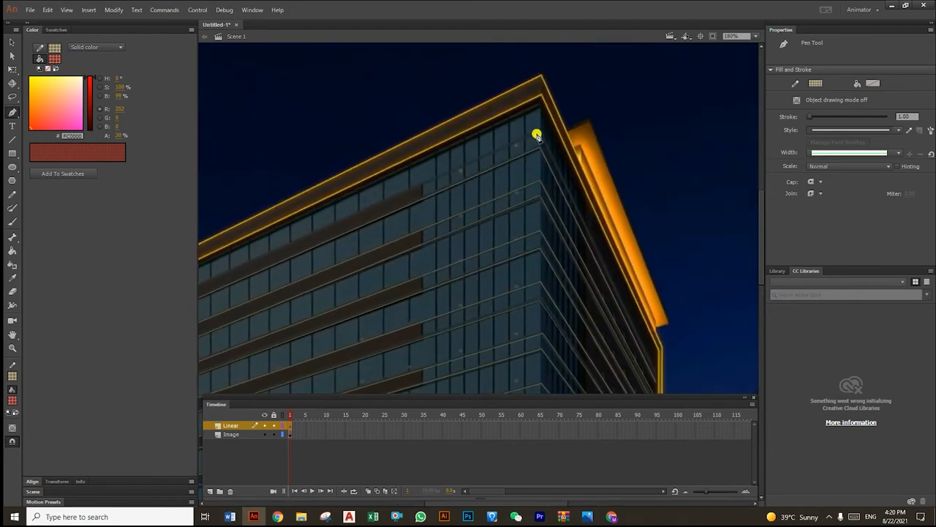
left_click(542, 132)
left_click_drag(566, 246, 490, 186)
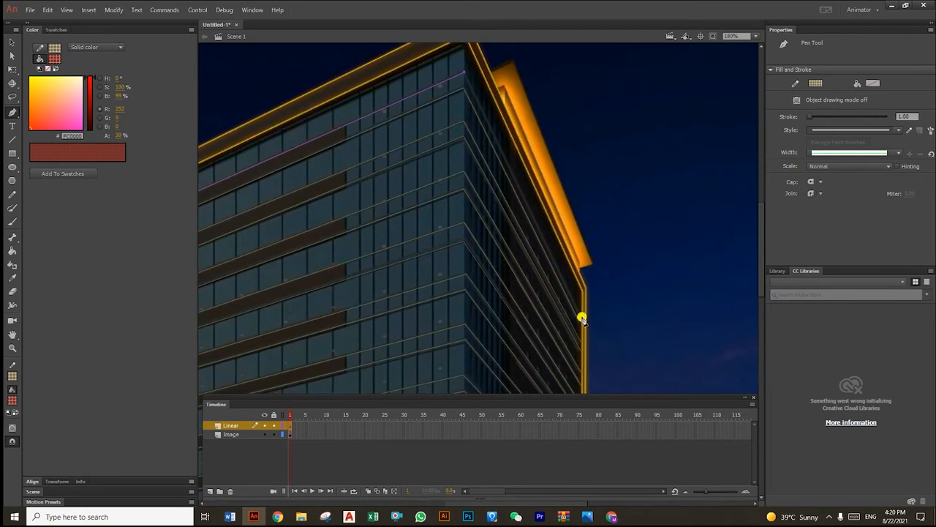
left_click_drag(545, 324, 534, 204)
Step: Examine the traced lines across the whole facade, on both the front and the side wall
left_click_drag(556, 246, 506, 368)
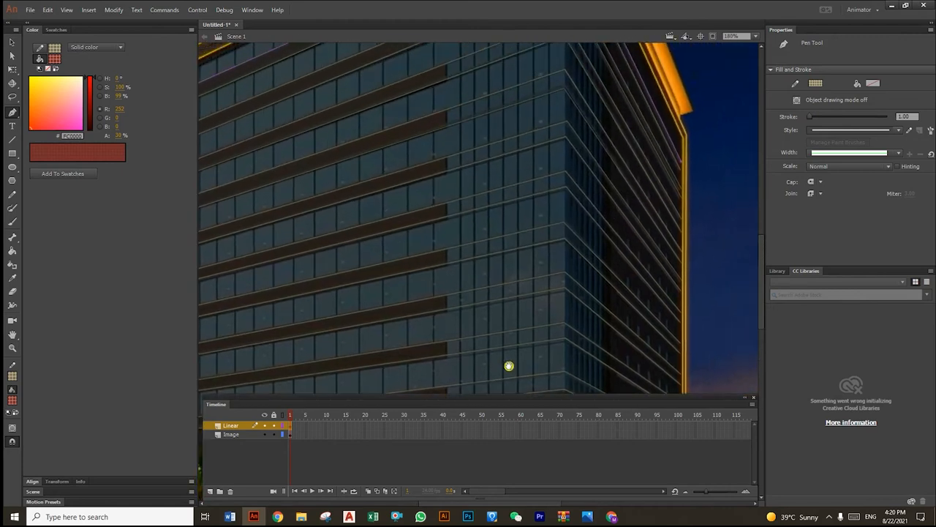
left_click(12, 347)
left_click(523, 277, "alt")
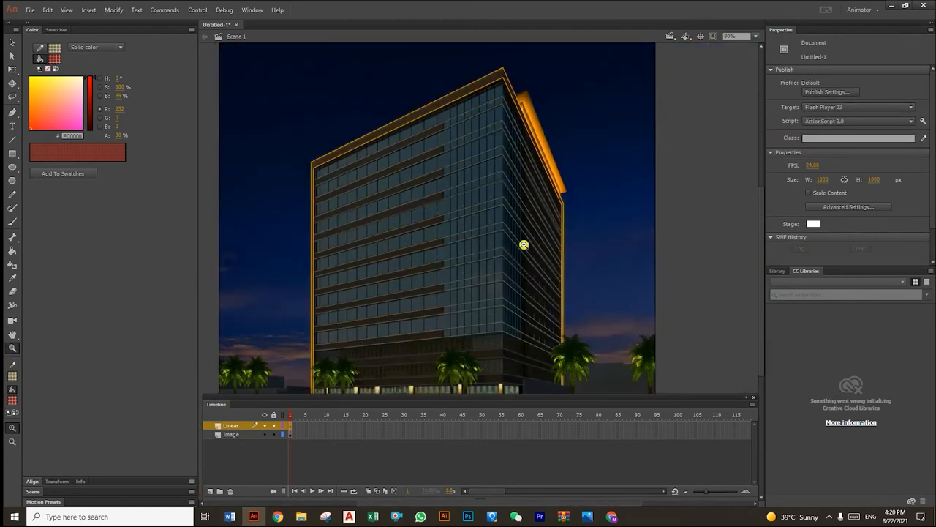
left_click(524, 244, "alt")
left_click_drag(451, 155, 578, 327)
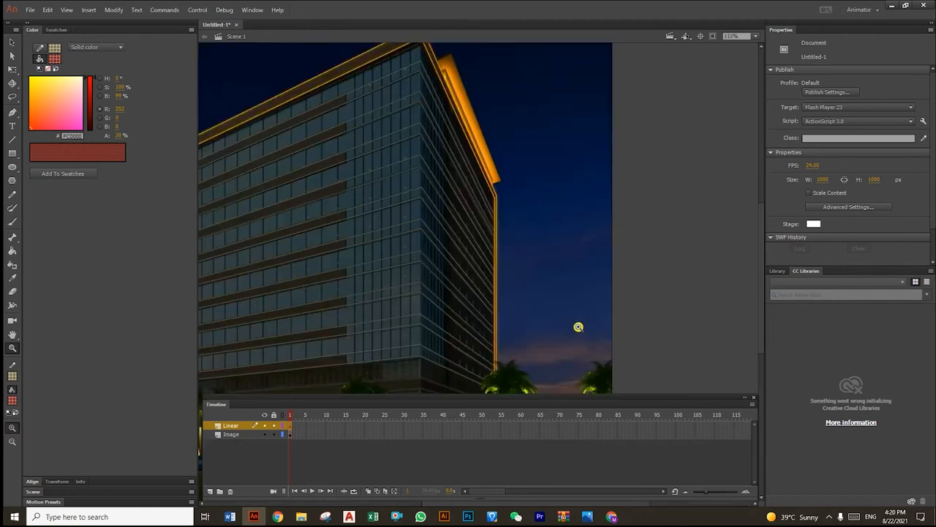
left_click_drag(451, 263, 540, 232)
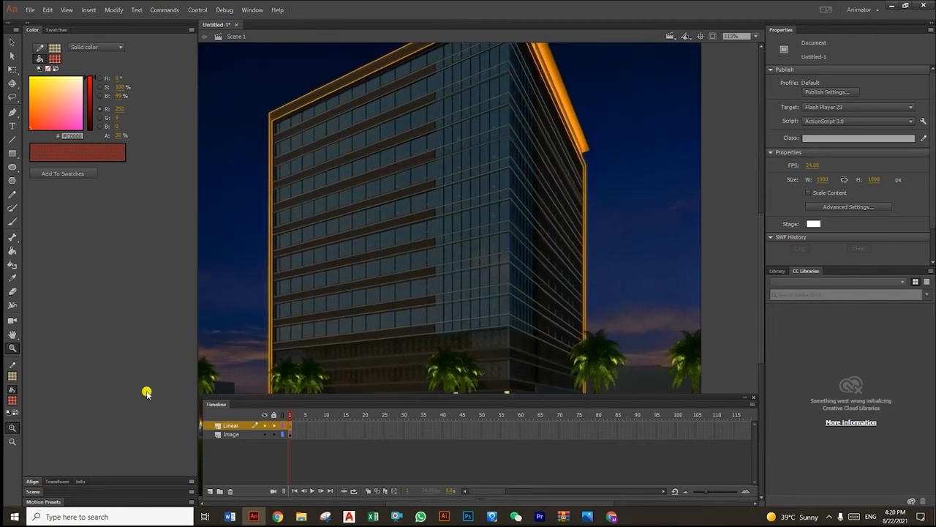
left_click(12, 42)
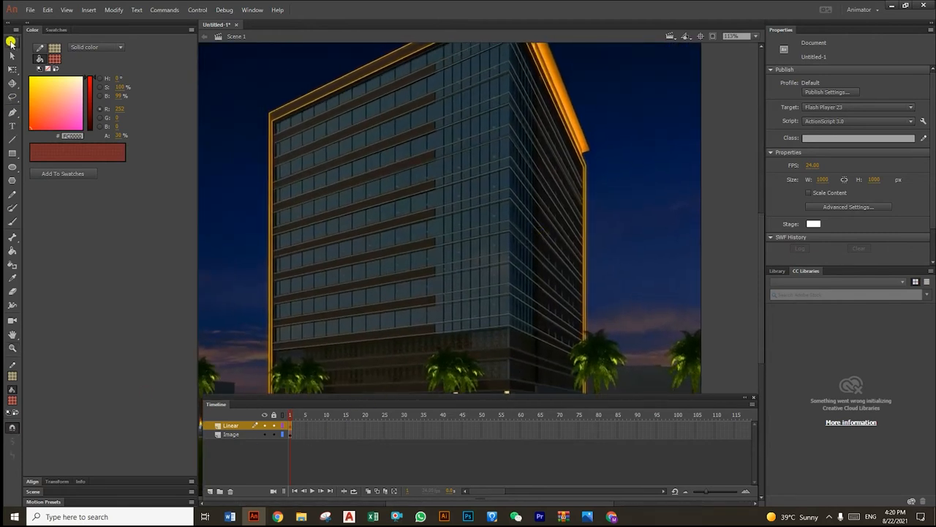
Step: Convert all traced lines on the Linear layer to fills and check one of the converted lines
left_click(291, 425)
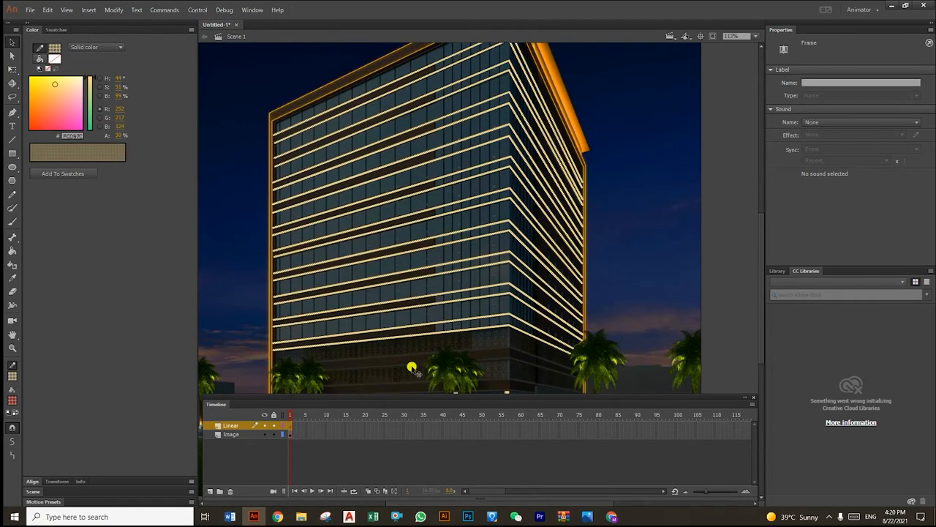
left_click(503, 289)
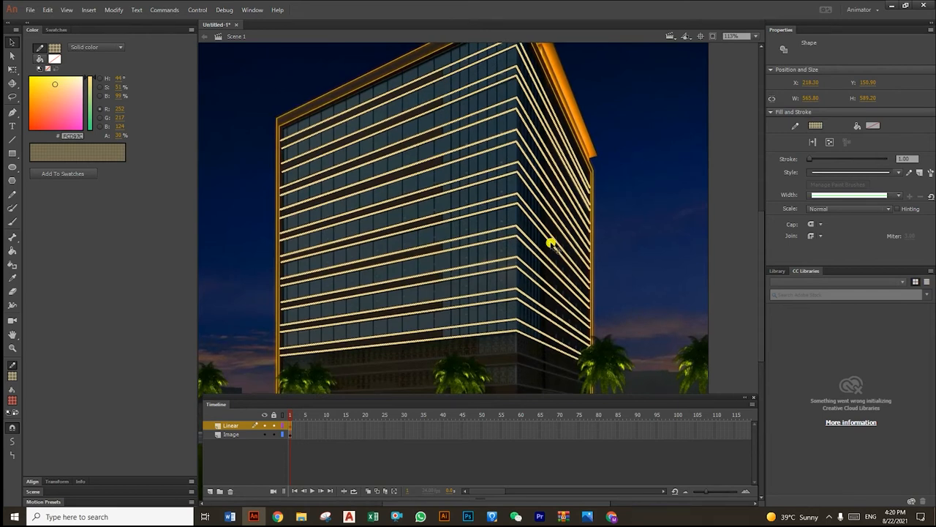
left_click(113, 10)
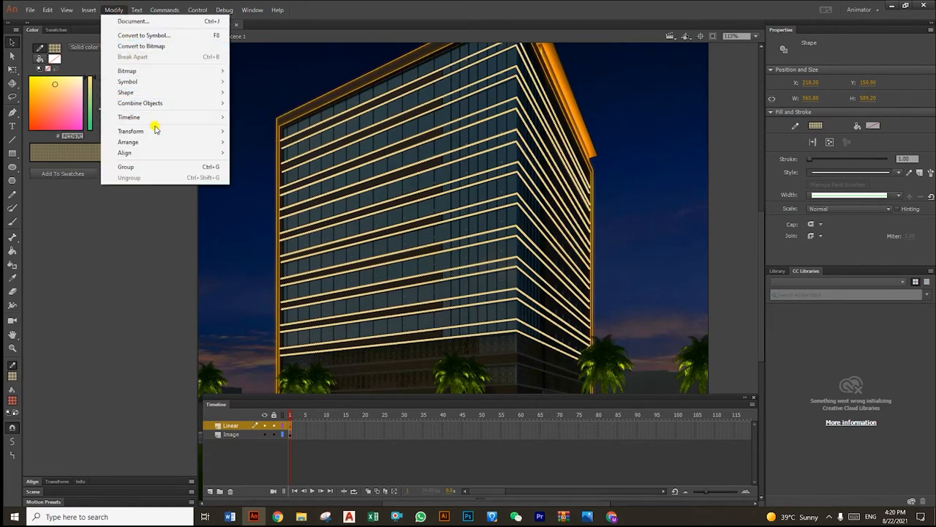
mouse_move(145, 93)
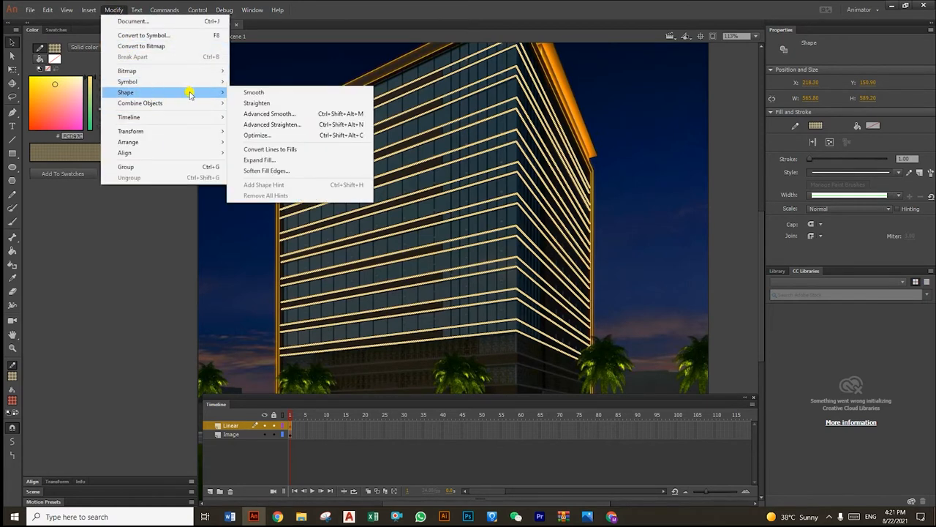
left_click(306, 149)
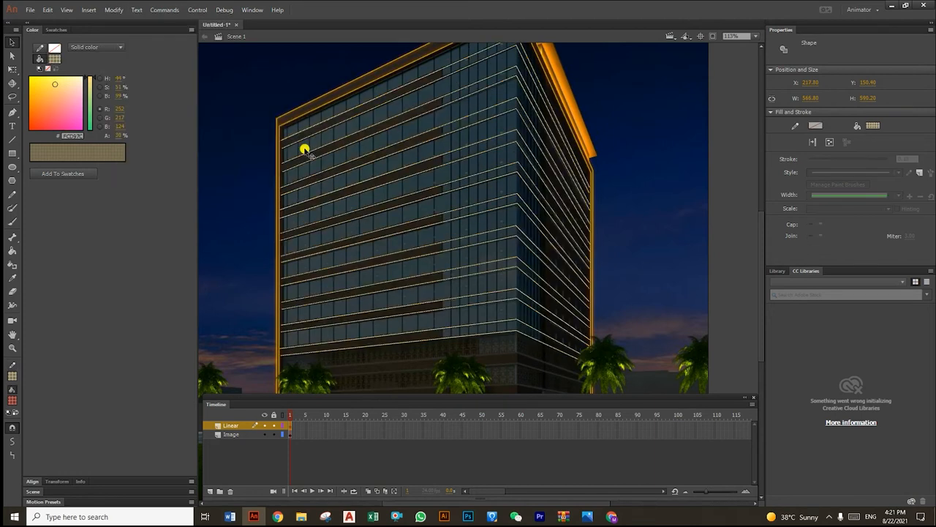
left_click(251, 252)
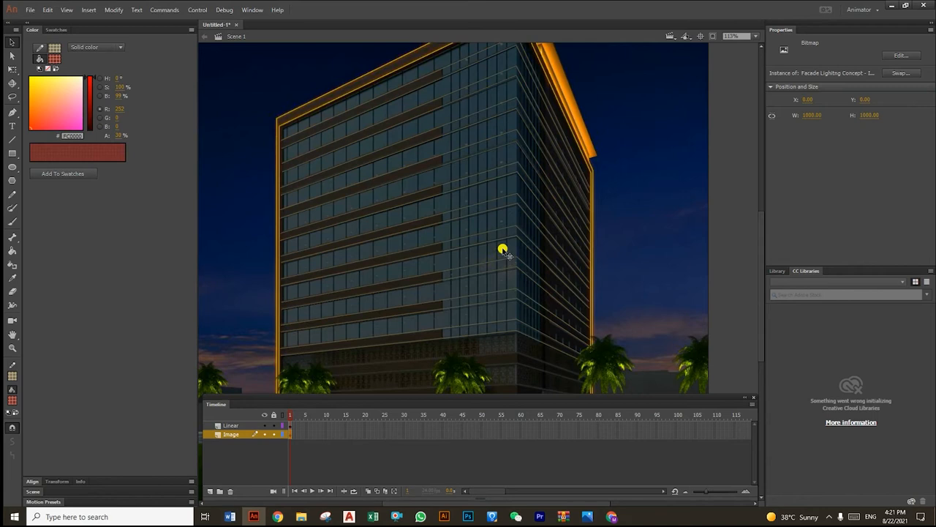
left_click(454, 241)
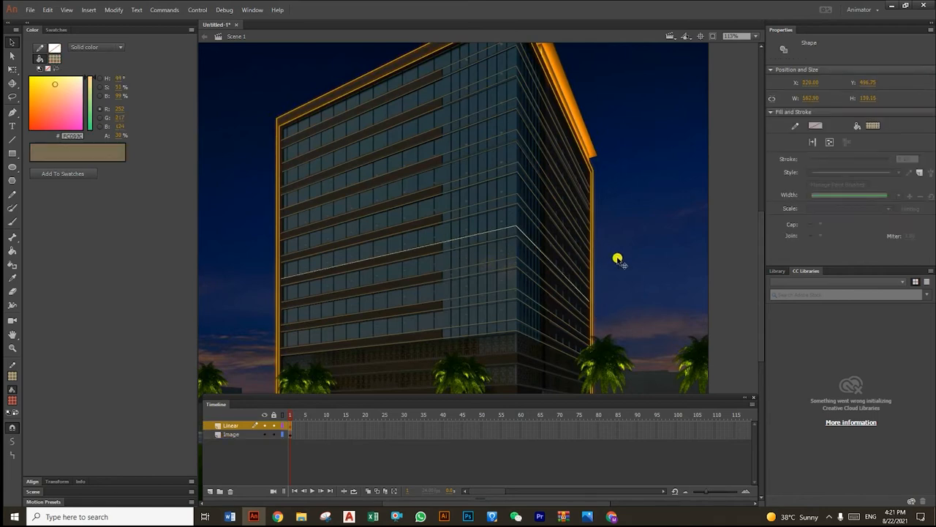
left_click(604, 265)
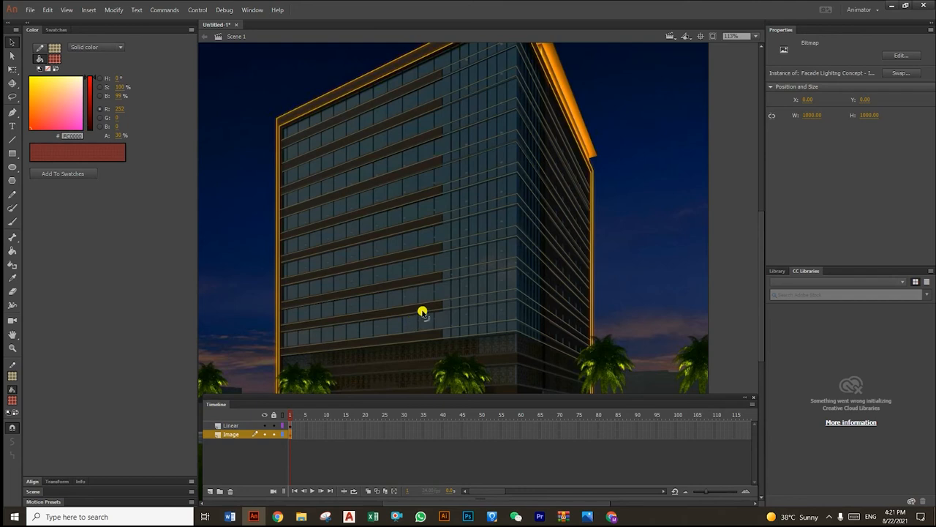
Step: Expand the fills of all lines on the Linear layer outward by 1 px
left_click(287, 425)
left_click(115, 10)
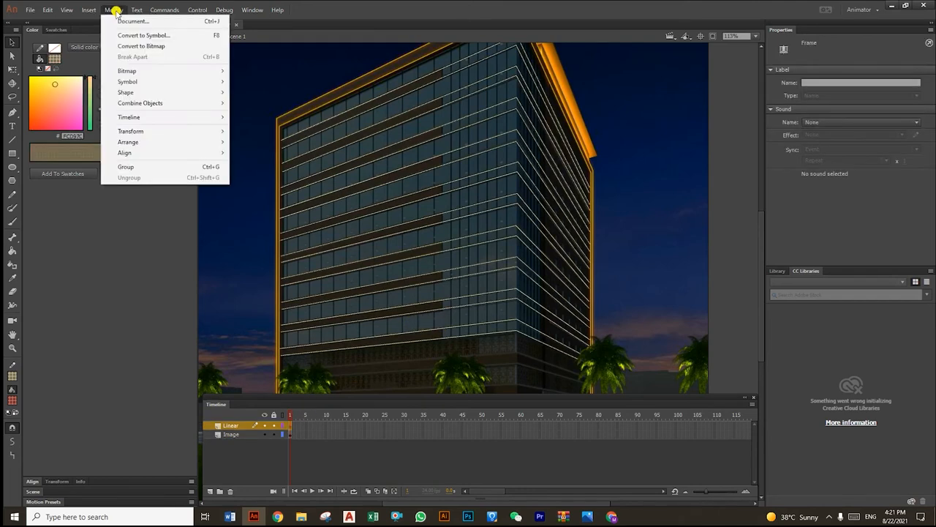
mouse_move(143, 92)
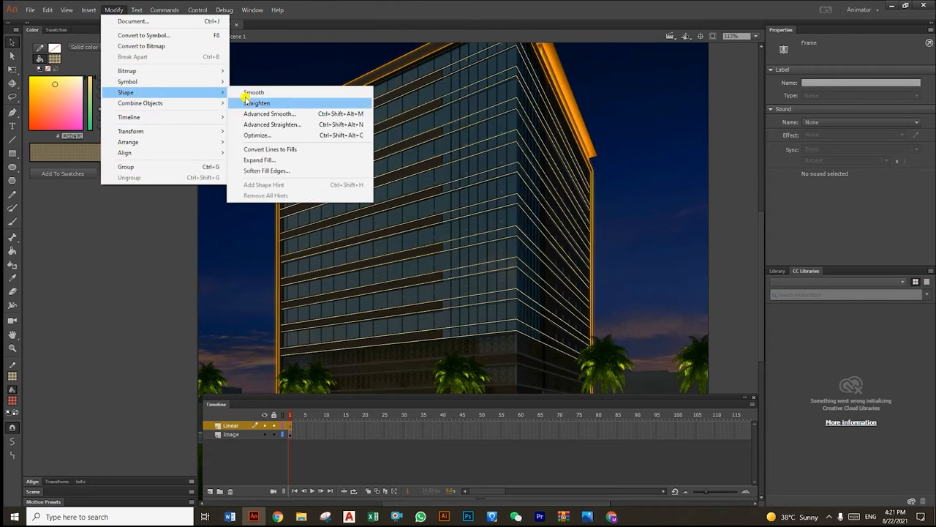
left_click(310, 159)
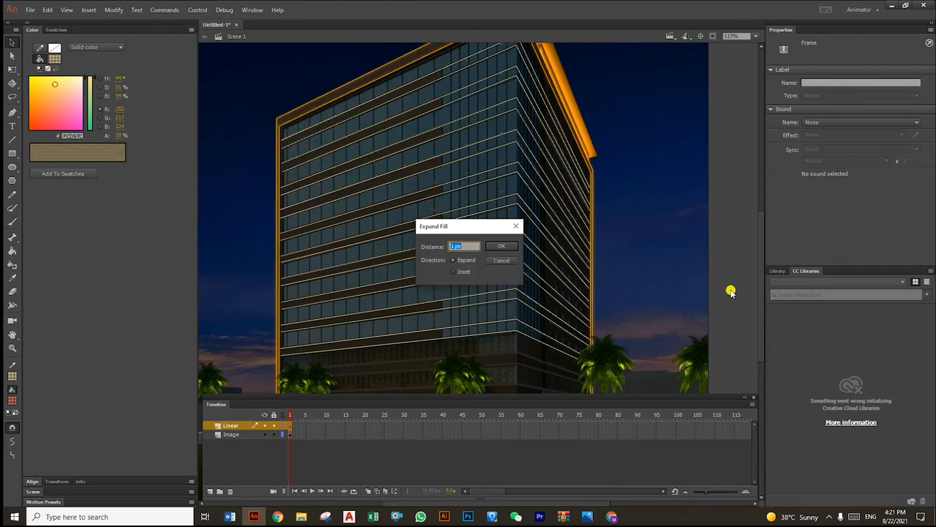
left_click(501, 246)
left_click(637, 266)
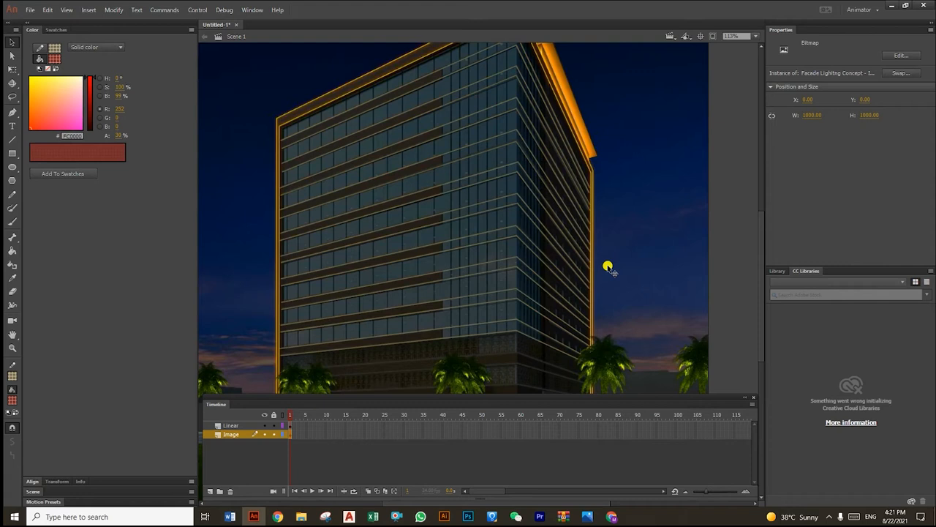
left_click_drag(535, 211, 518, 234)
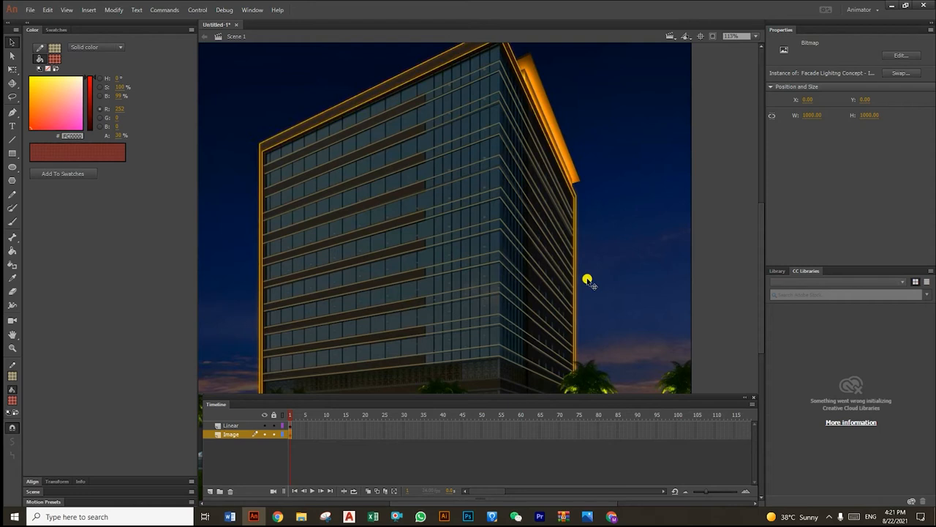
left_click_drag(537, 276, 563, 253)
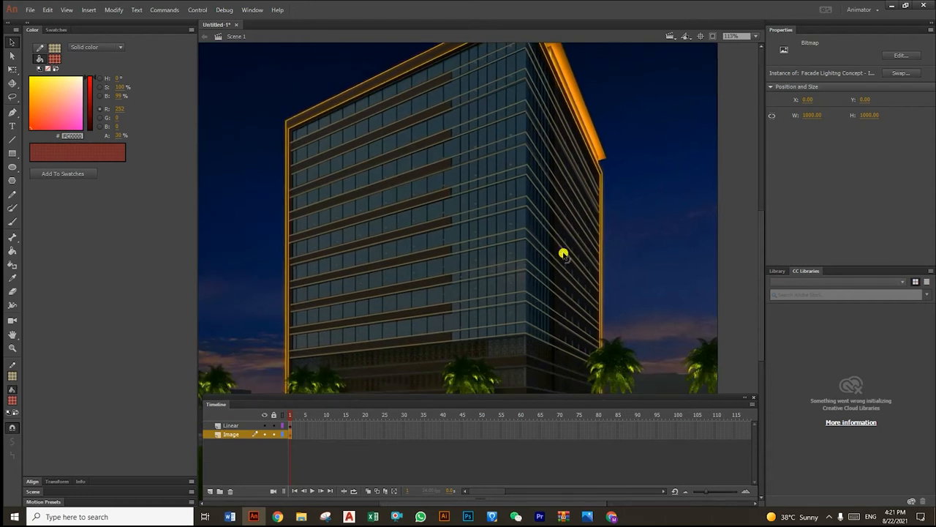
Step: Add a new layer named Effect between the Linear and Image layers
left_click(231, 425)
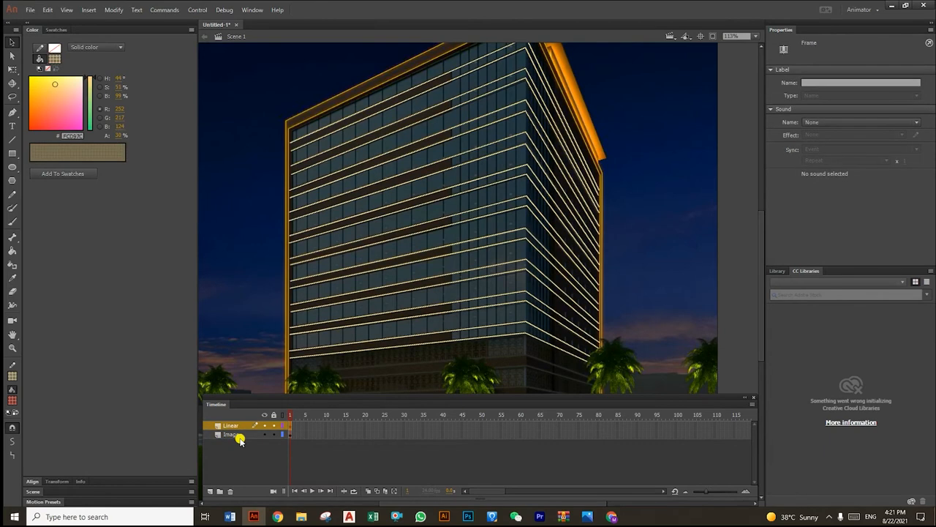
left_click(235, 435)
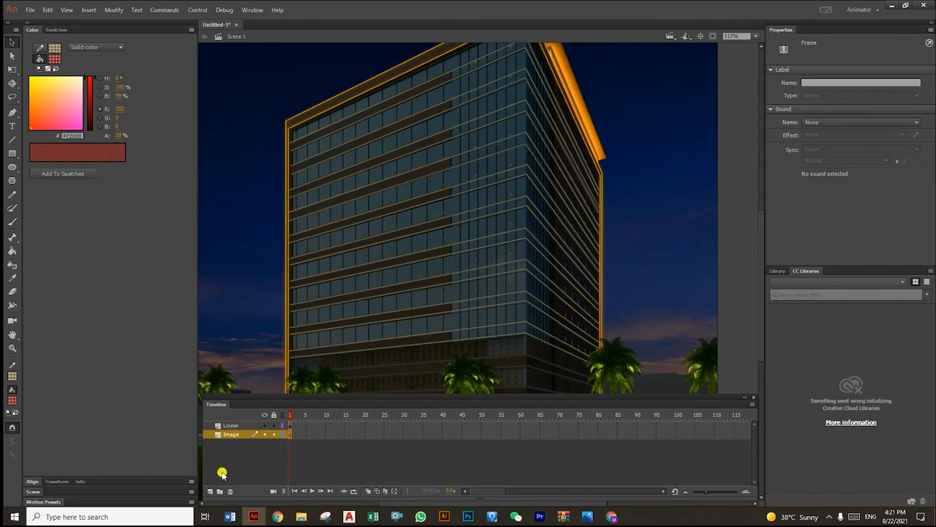
left_click(209, 491)
double_click(229, 435)
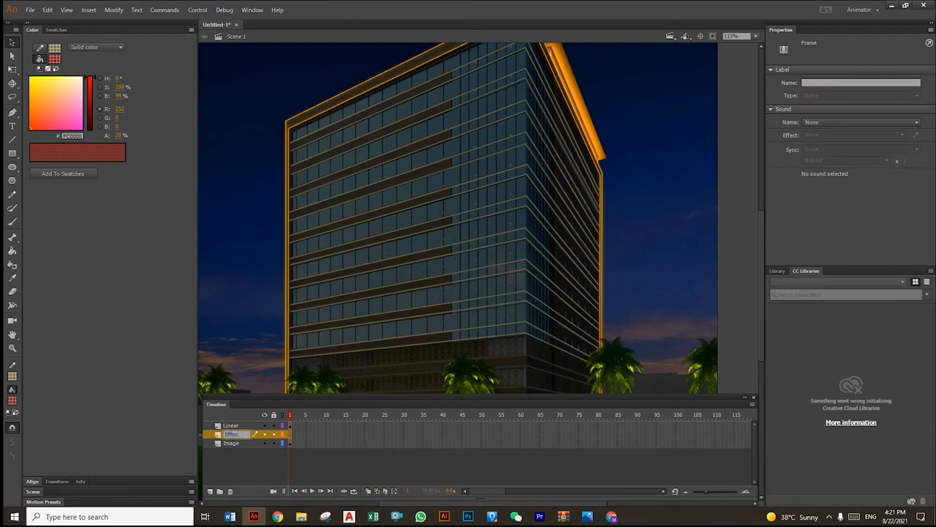
left_click(242, 436)
Step: Import Color Chnage.flv from the FLV Effect folder into the Effect layer, embedded in the SWF and played in the timeline
left_click(290, 435)
left_click(30, 9)
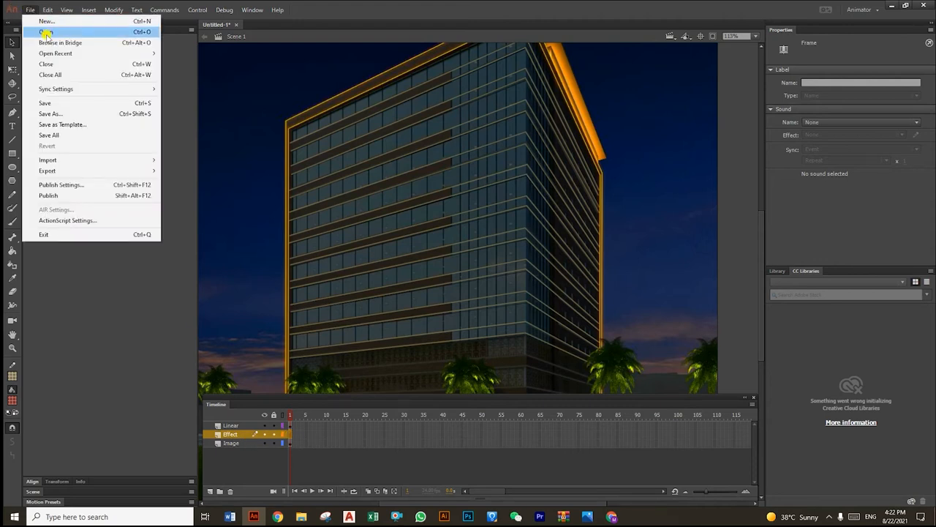
mouse_move(68, 164)
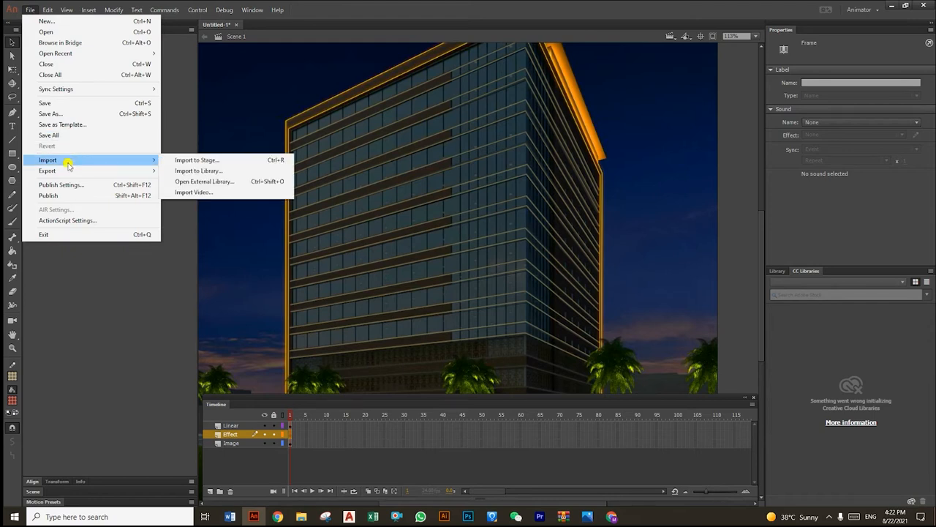
left_click(208, 195)
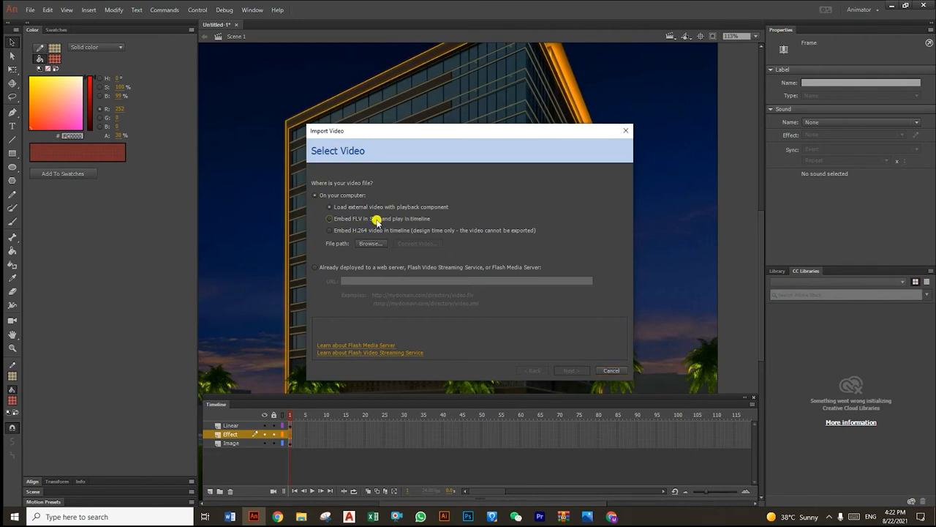
left_click(372, 244)
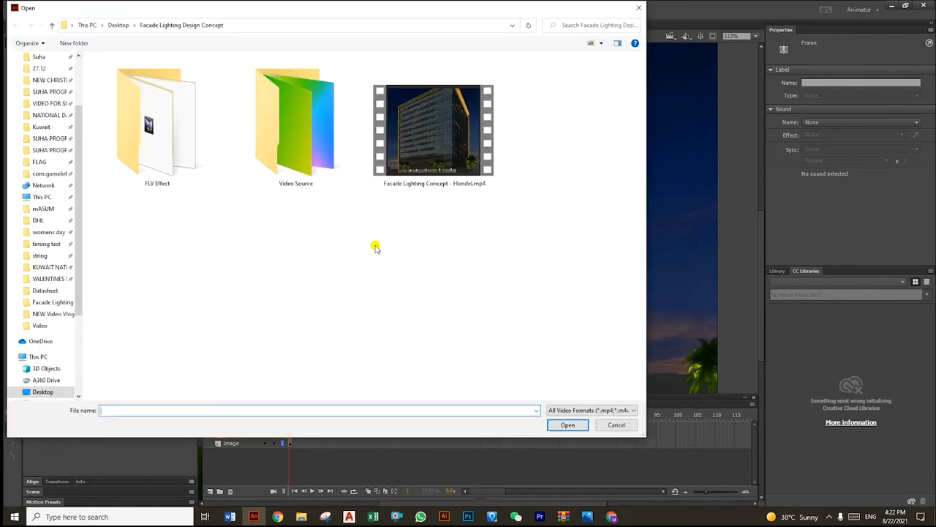
double_click(157, 166)
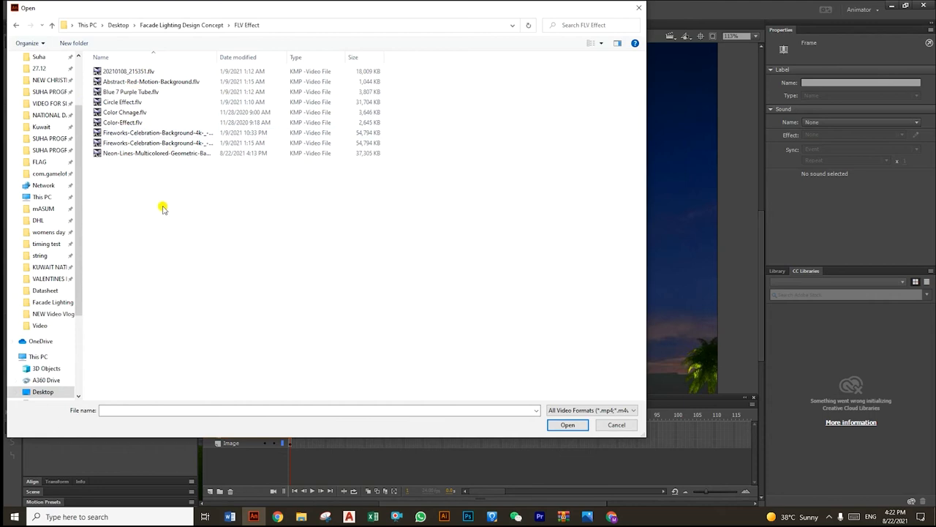
double_click(131, 113)
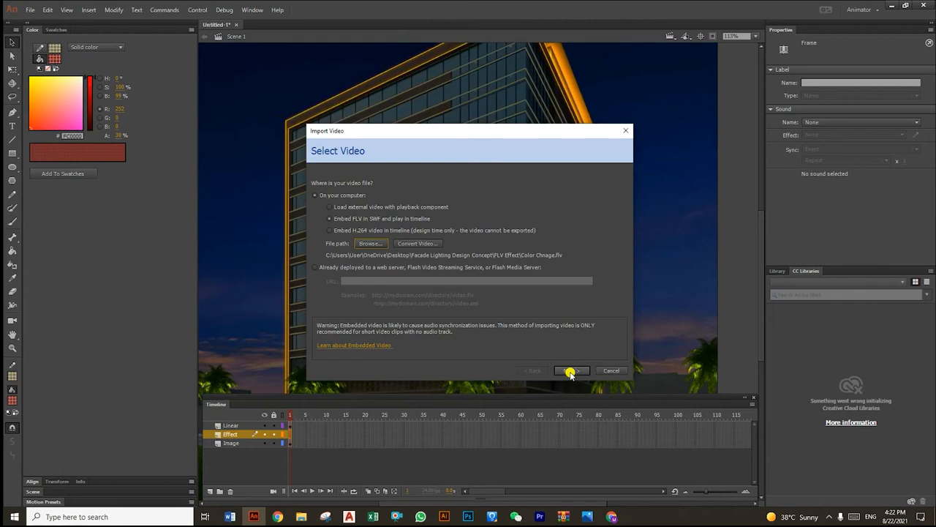
left_click(571, 371)
left_click(570, 371)
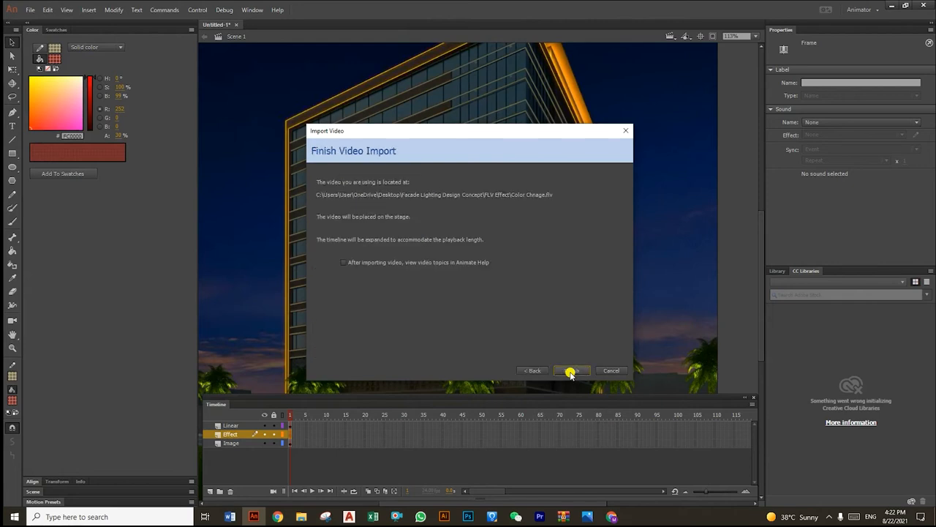
left_click(570, 371)
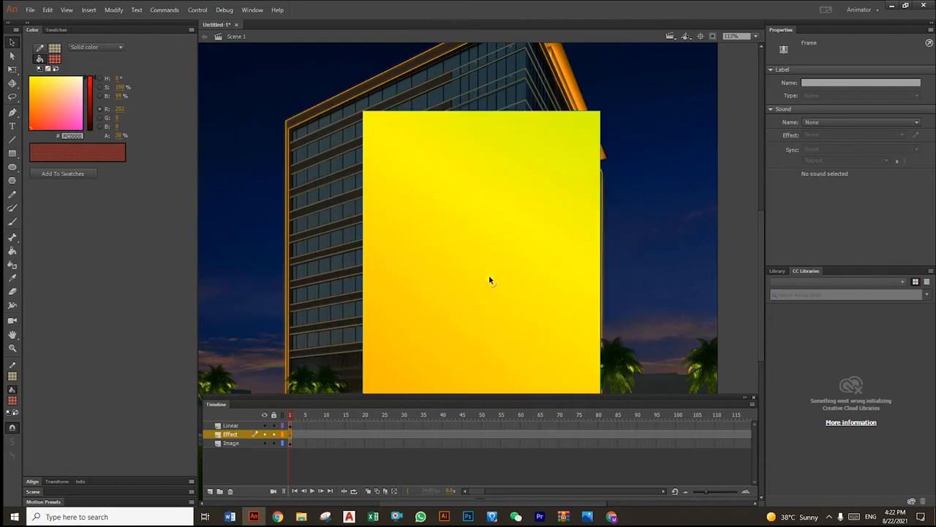
Step: Move the embedded video so its side edge lines up with the front facade's outer edge, at about X 213, Y 157
left_click(461, 265)
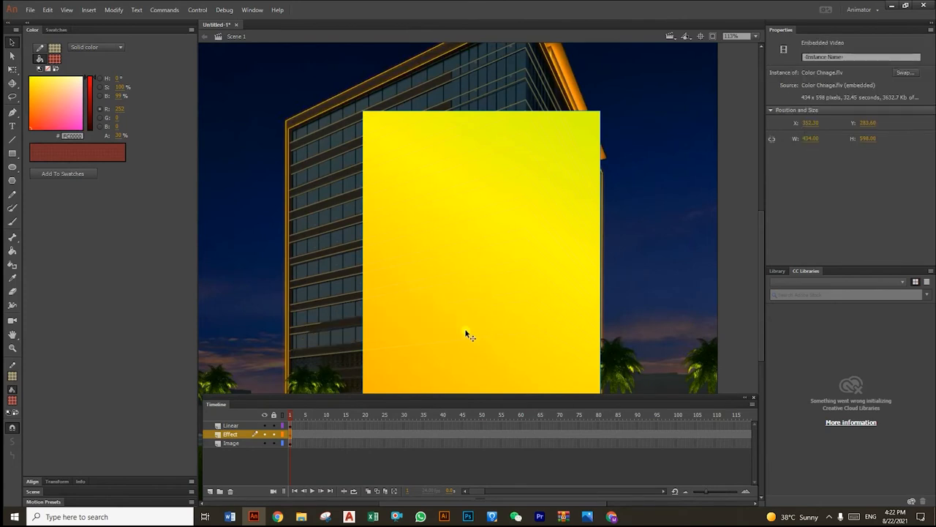
left_click(288, 434)
left_click(458, 203)
left_click(680, 188)
left_click_drag(534, 251, 502, 257)
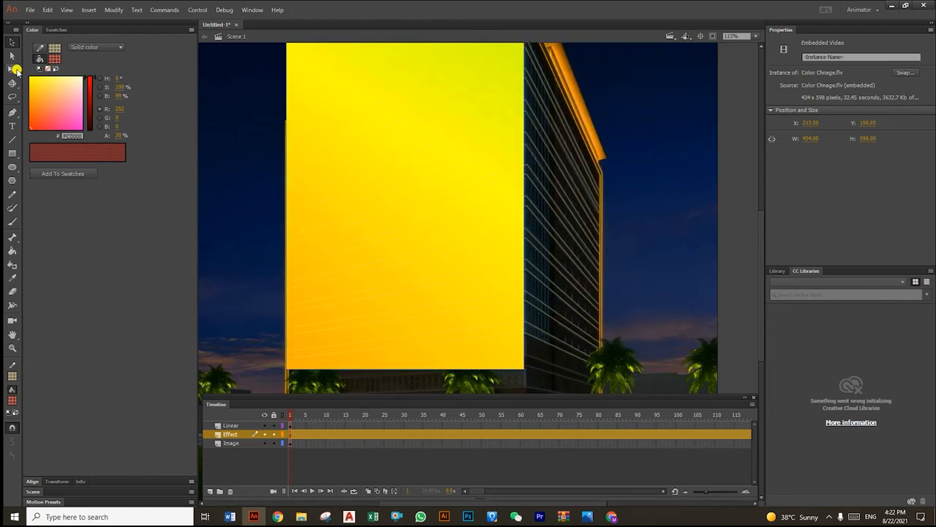
Step: Stretch the video with Free Transform to about 606 x 639 px so it covers all traced lines on both walls
left_click(16, 69)
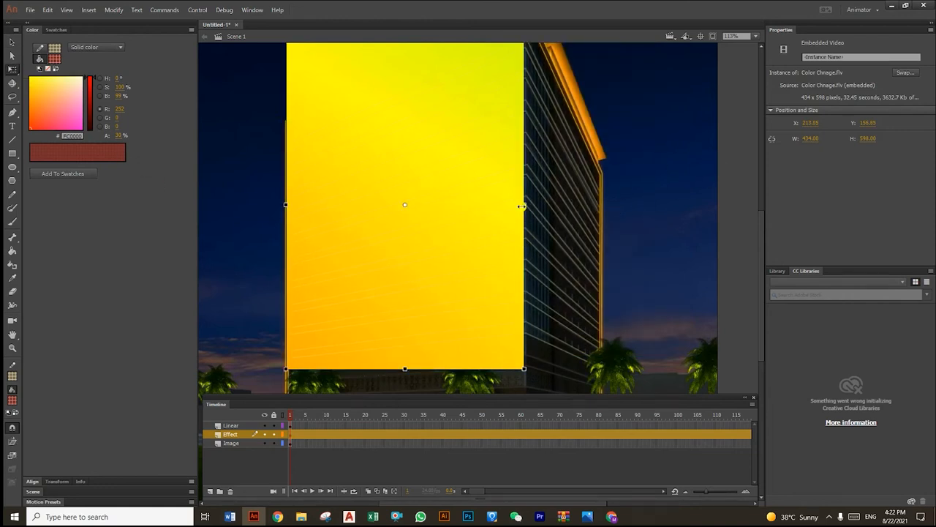
left_click_drag(526, 206, 619, 224)
left_click_drag(575, 163, 578, 305)
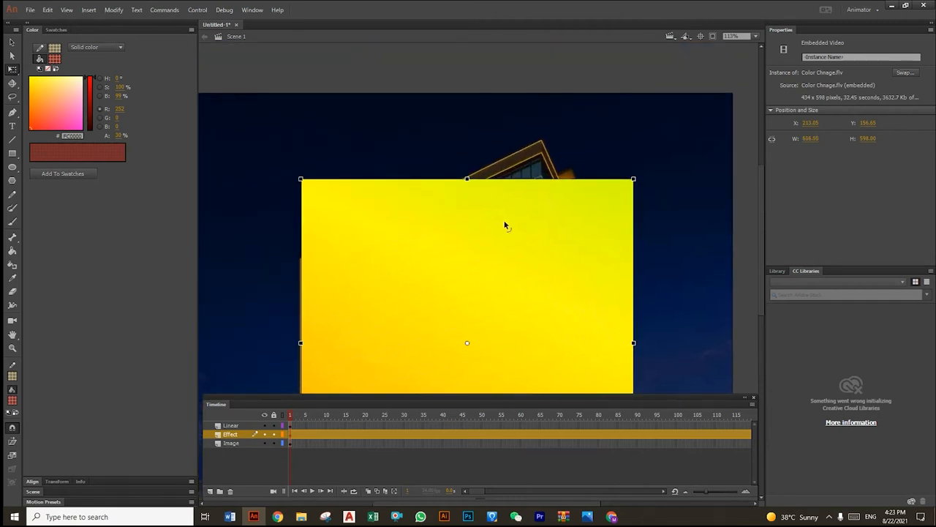
left_click_drag(468, 177, 468, 155)
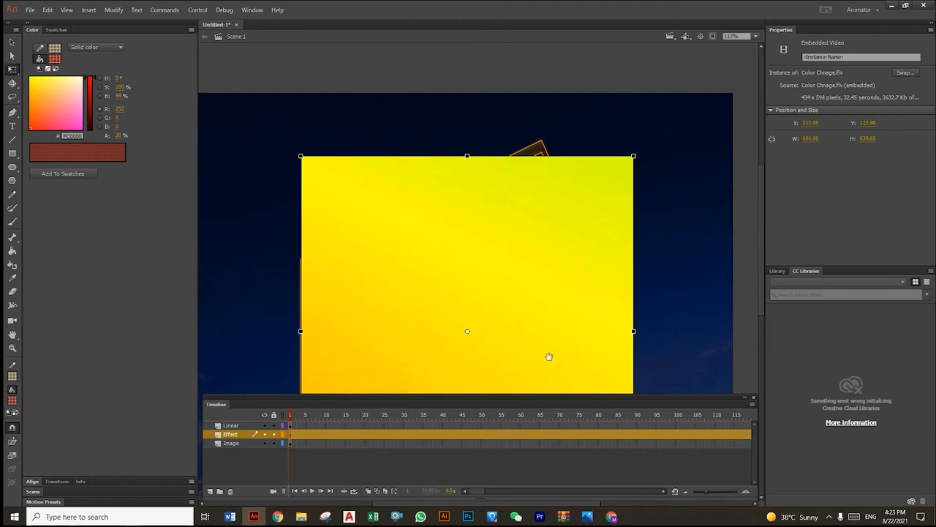
left_click_drag(545, 359, 548, 224)
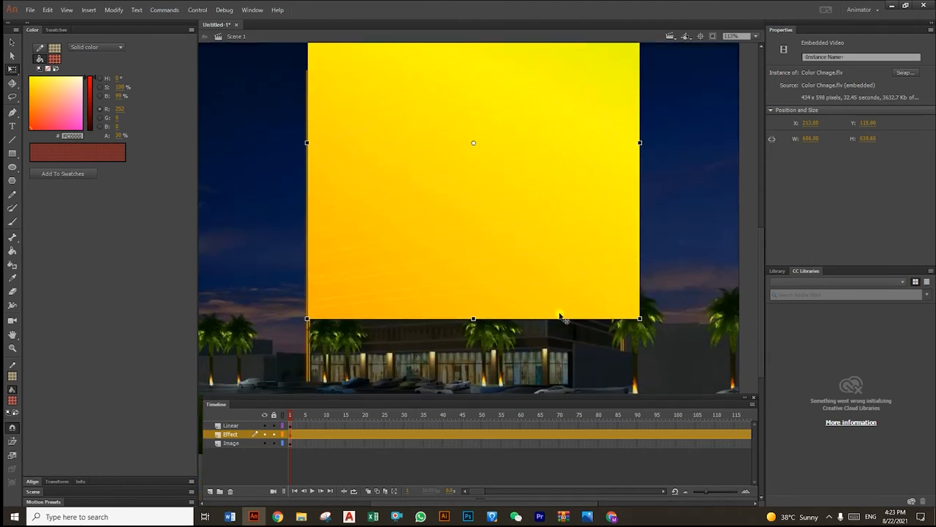
left_click(658, 343)
Step: Extend the Linear and Image layers past the video's length by inserting keyframes at about frame 1394
left_click(278, 433)
left_click_drag(292, 416, 395, 416)
left_click(309, 444)
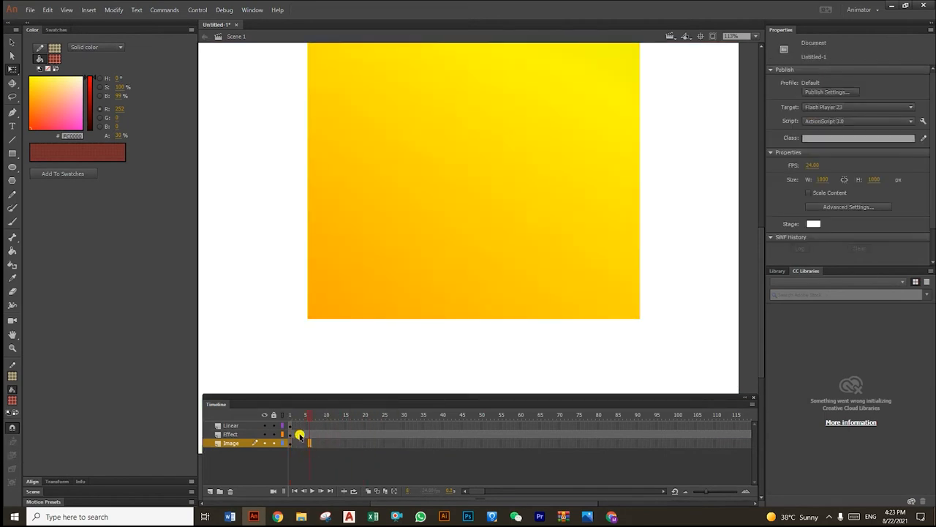
left_click(291, 436)
left_click(290, 426)
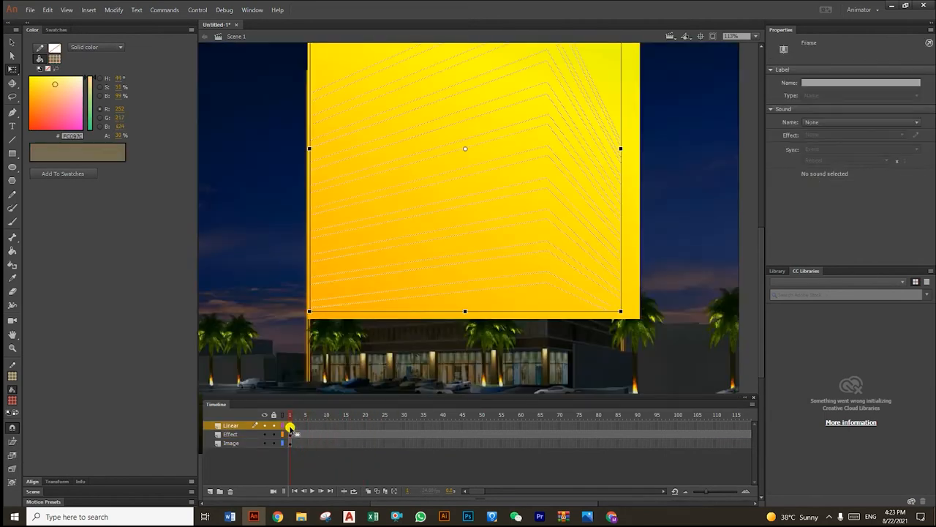
left_click_drag(289, 418, 933, 417)
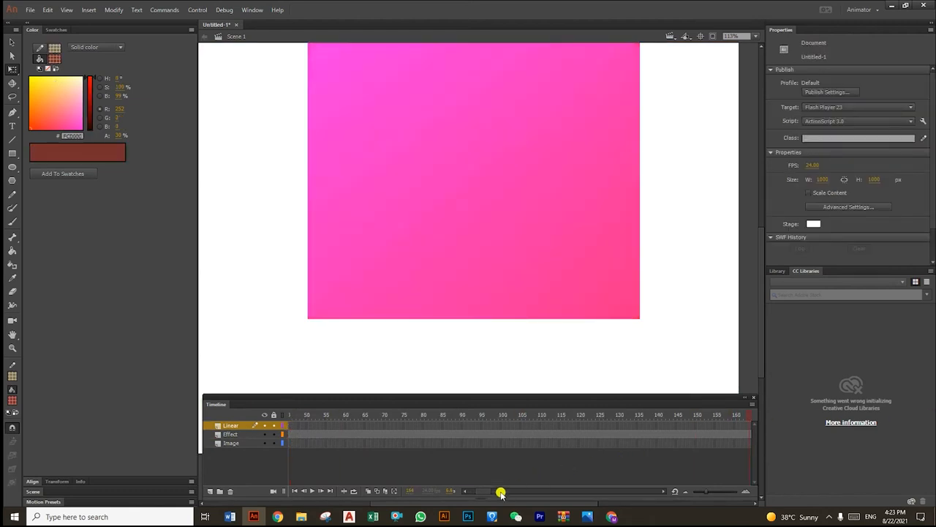
left_click_drag(481, 492, 701, 488)
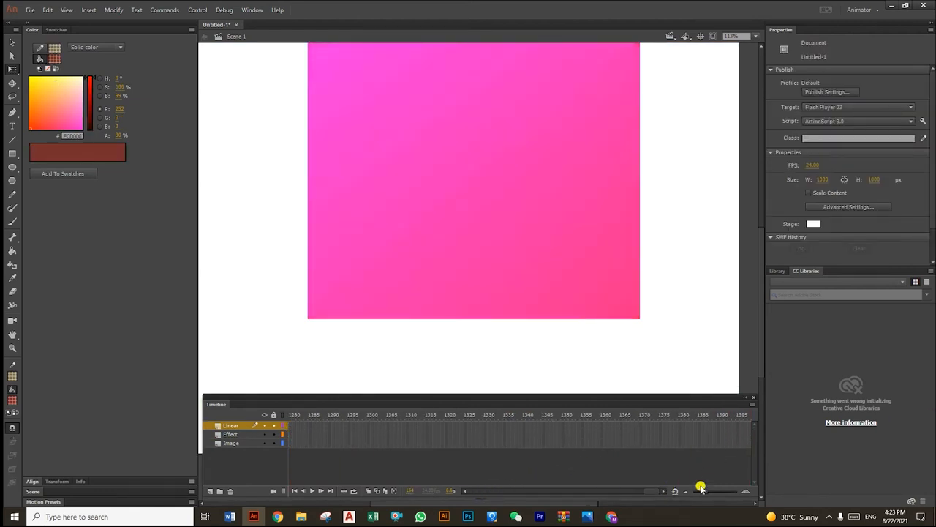
left_click(737, 447)
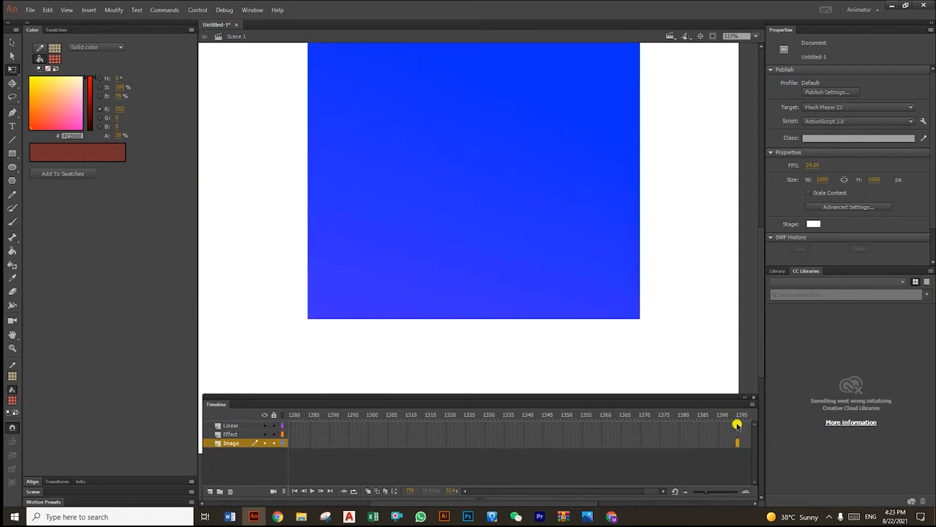
left_click(736, 425)
right_click(737, 425)
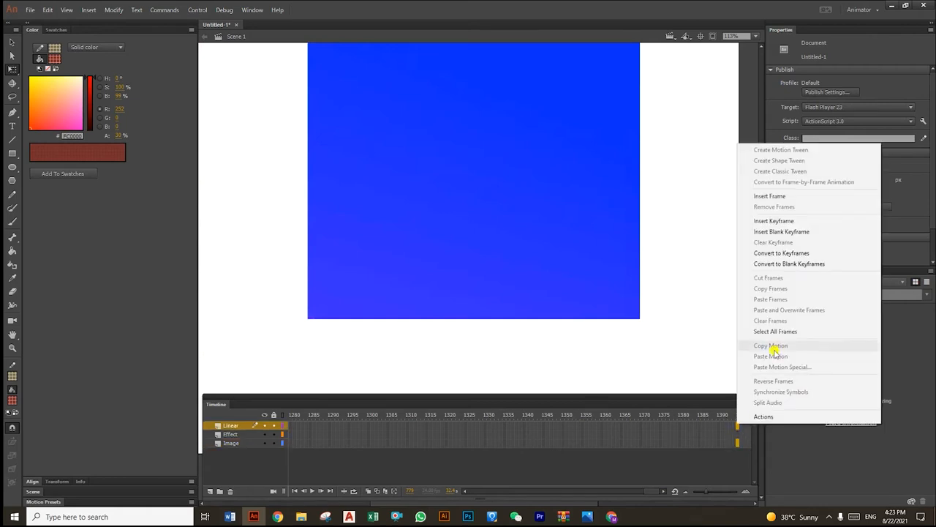
left_click(801, 221)
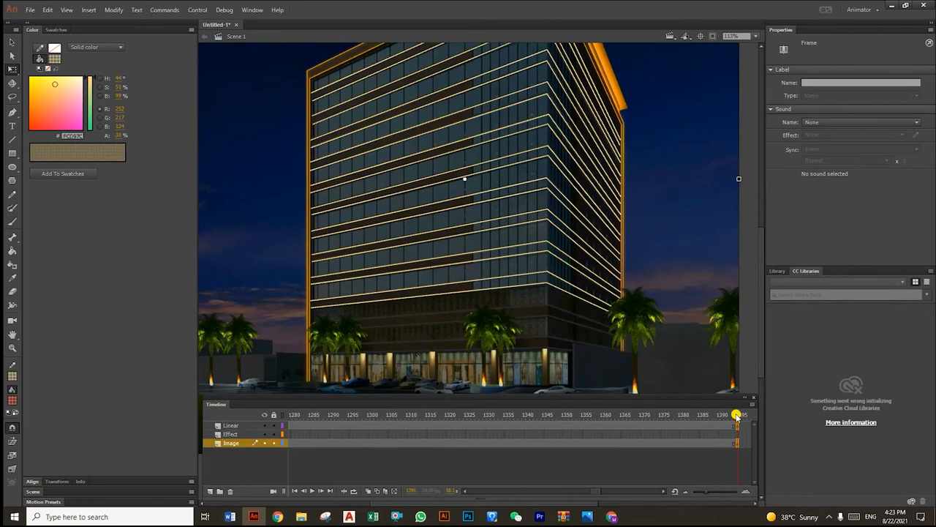
Step: Return to frame 1 and turn the Linear layer into a mask over the Effect layer
left_click_drag(736, 415, 605, 414)
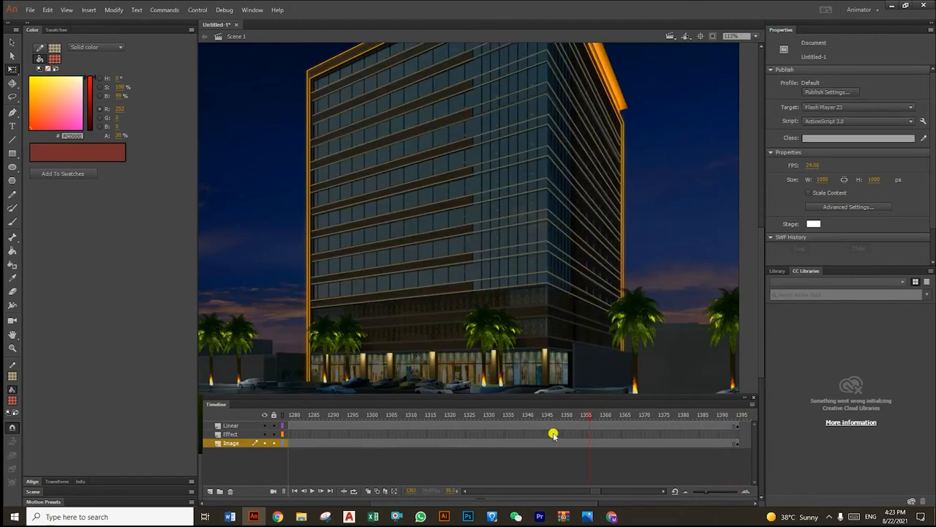
left_click_drag(598, 489, 464, 500)
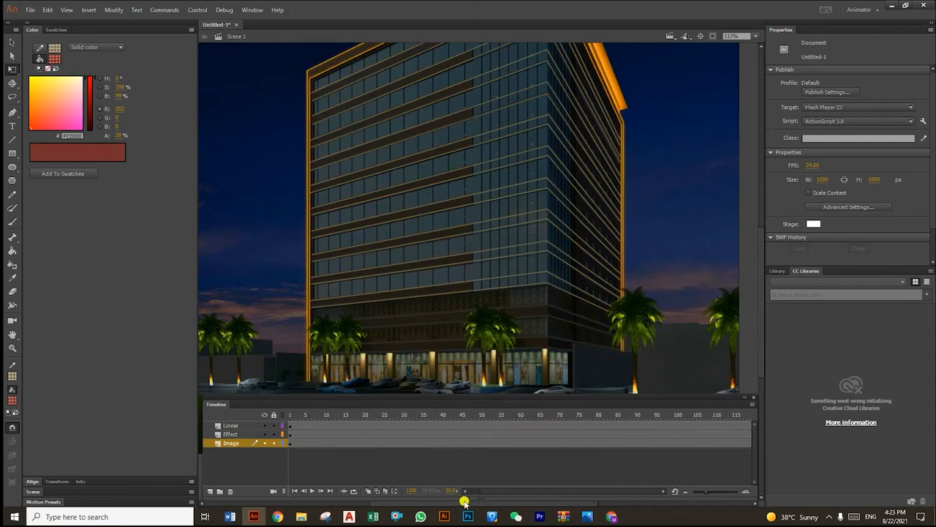
left_click(356, 435)
left_click_drag(351, 414, 291, 443)
left_click(229, 425)
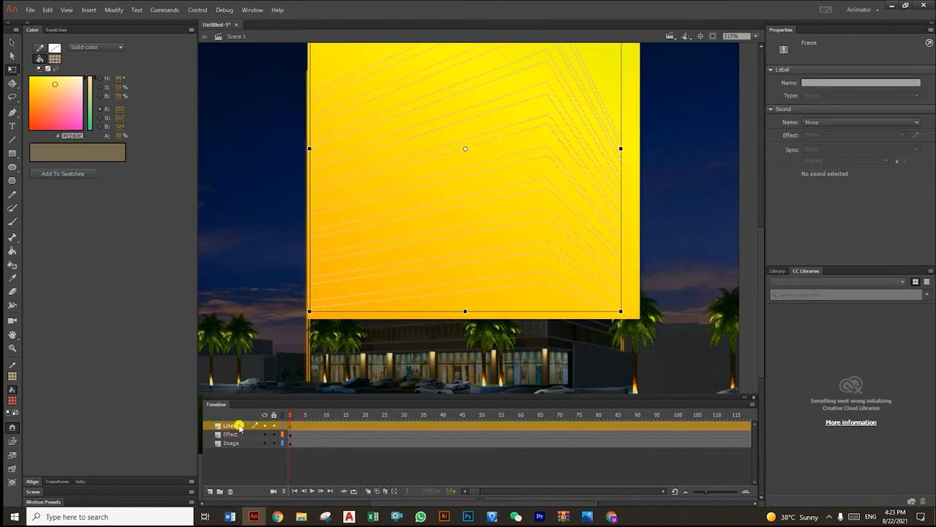
right_click(239, 427)
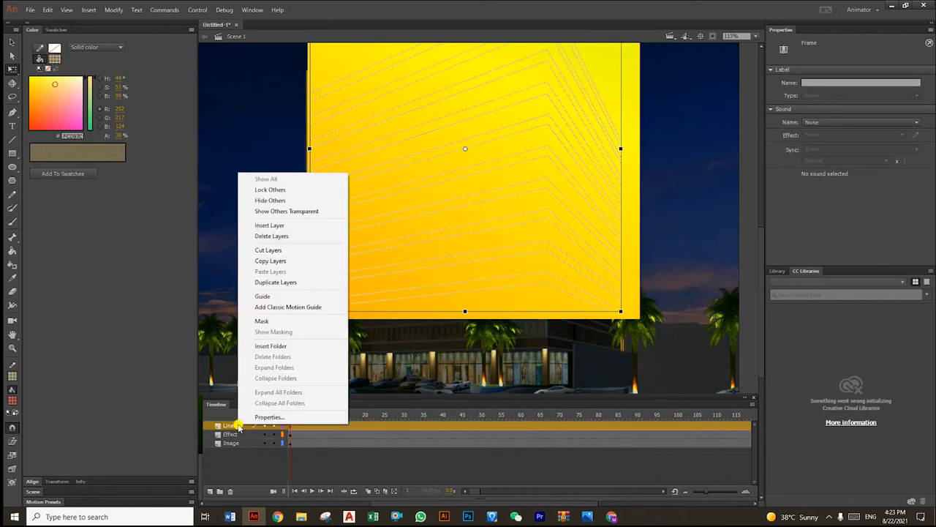
left_click(263, 321)
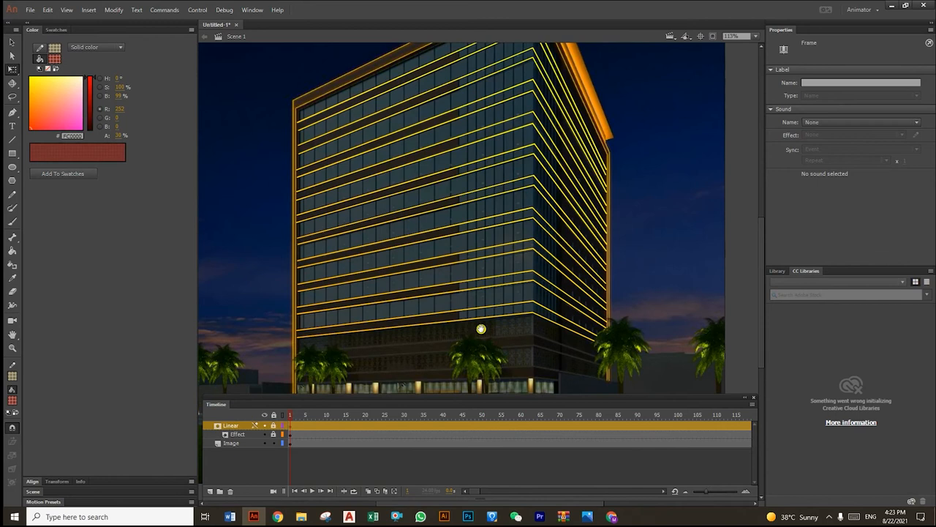
Step: Play the masked colour-change animation from the first frame and pause it at about frame 425
left_click(477, 328)
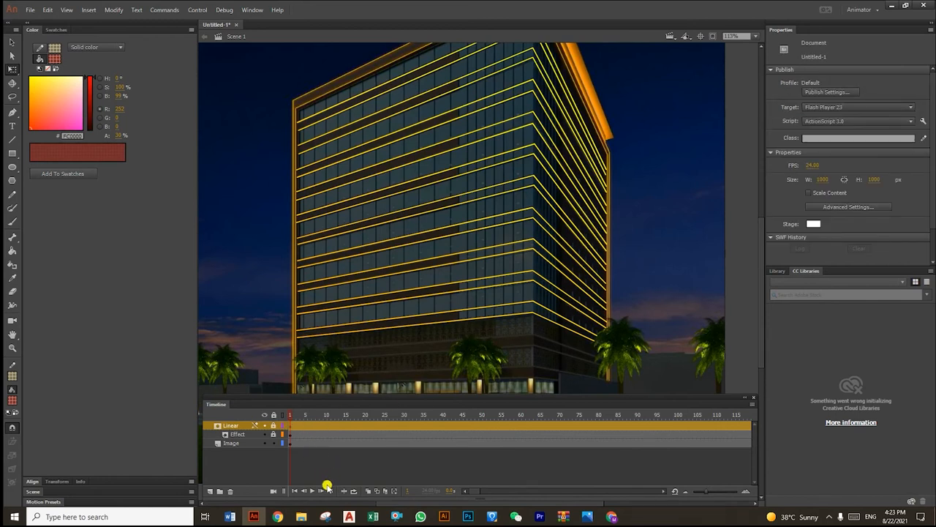
left_click(308, 492)
left_click(310, 491)
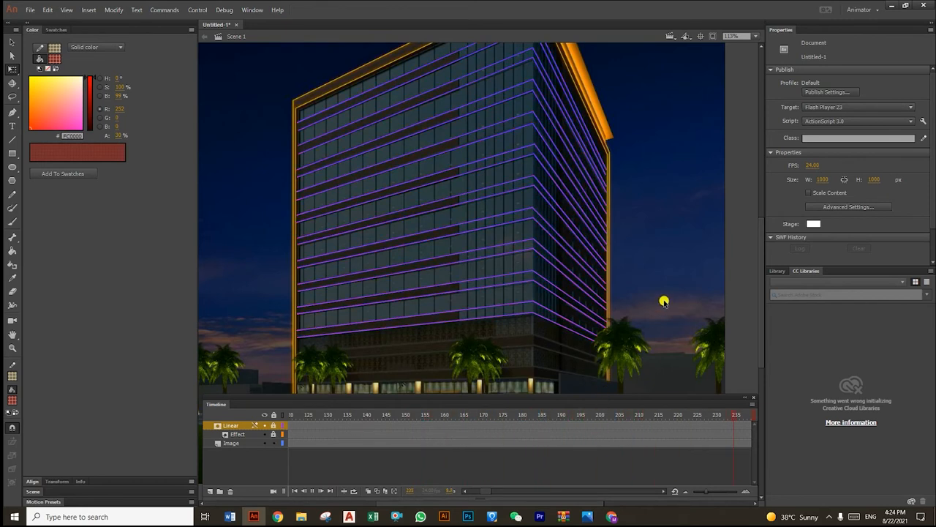
left_click(314, 491)
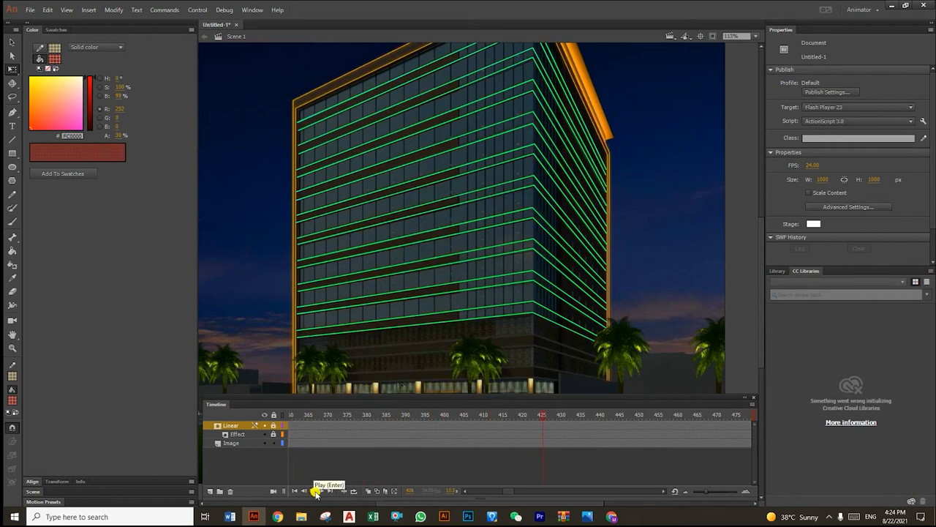
Step: Insert a keyframe in the Effect layer at about frame 425, letting the frames required by the video be added
left_click(542, 434)
right_click(542, 436)
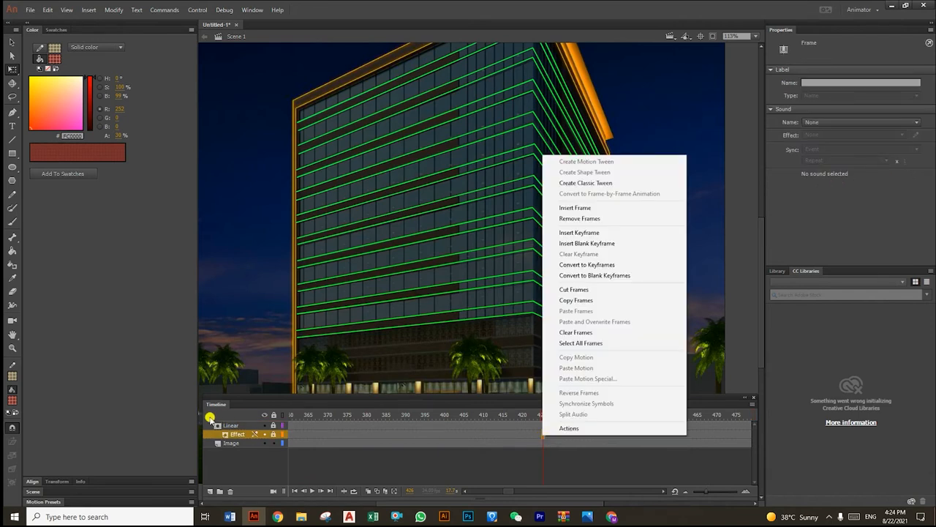
left_click(566, 477)
left_click(542, 437)
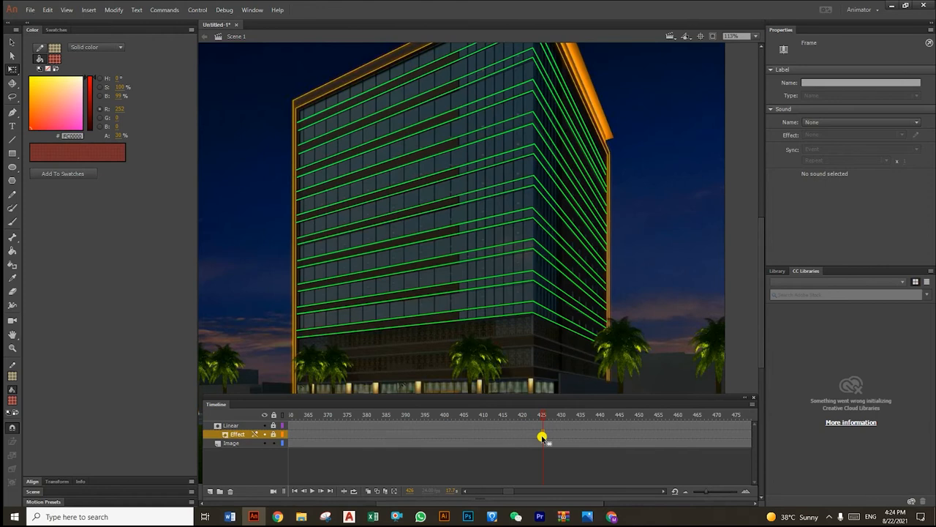
right_click(542, 437)
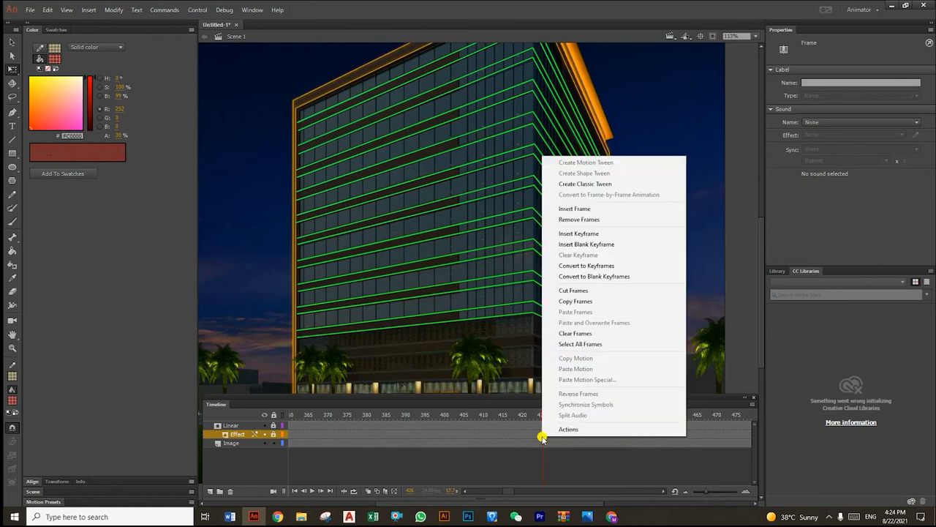
left_click(589, 234)
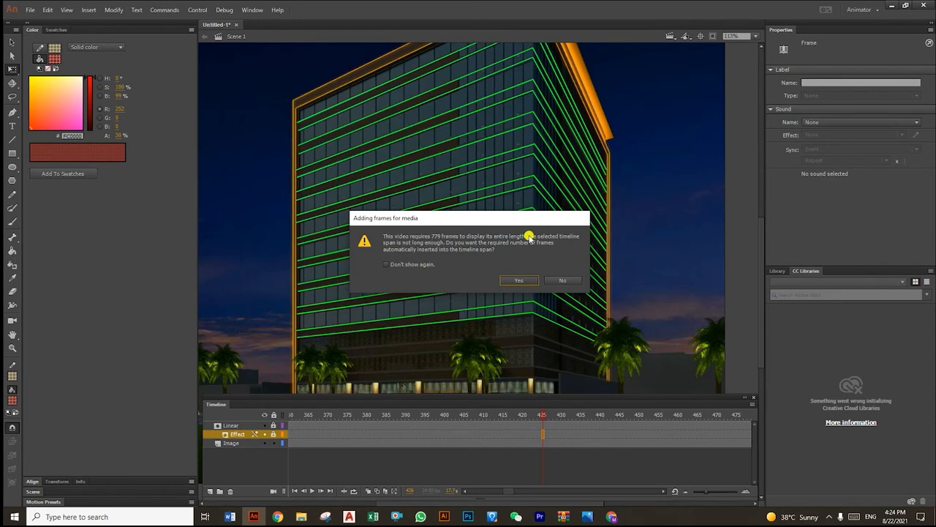
left_click(515, 281)
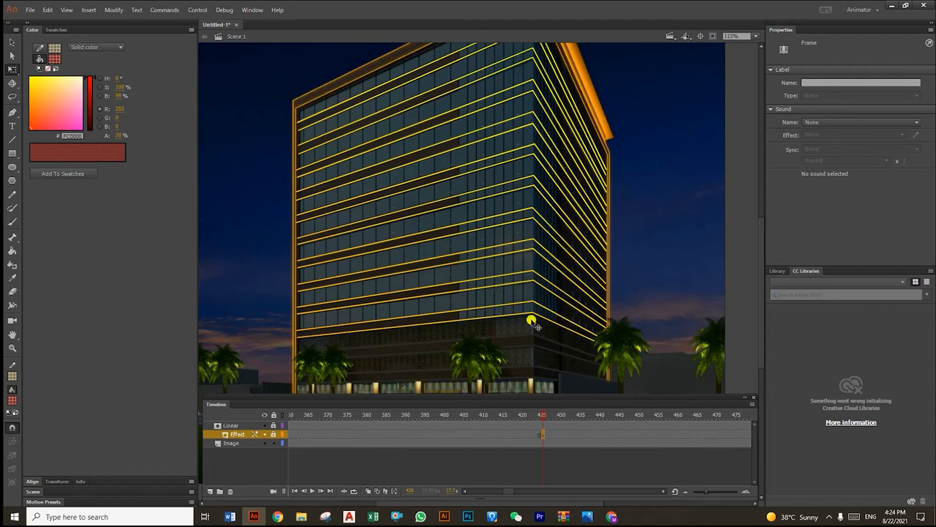
Step: Unlock the Effect layer and delete the colour-change video from the new keyframe
left_click(275, 437)
left_click(577, 297)
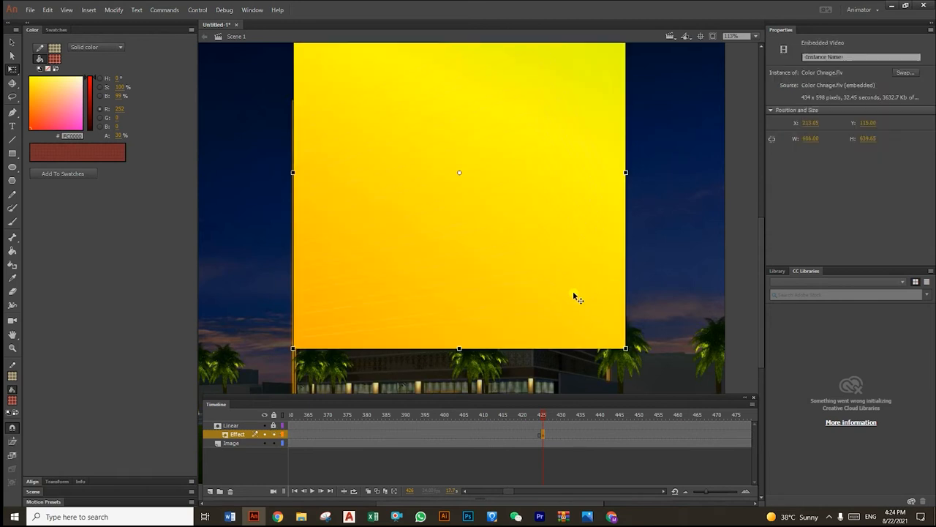
key("Delete")
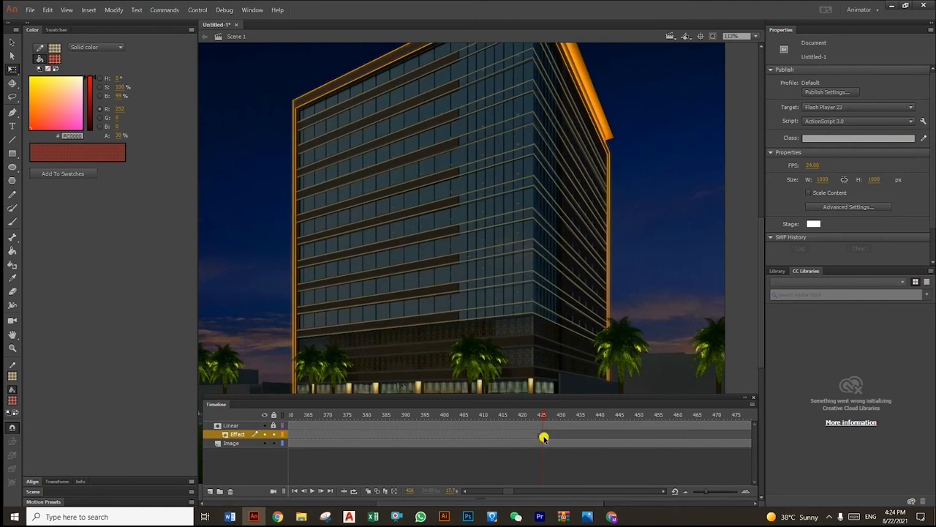
Step: Import the Neon-Lines-Multicolored-Geometric video from the FLV Effect folder into the Effect keyframe, embedded in the SWF and played in the timeline
left_click(543, 438)
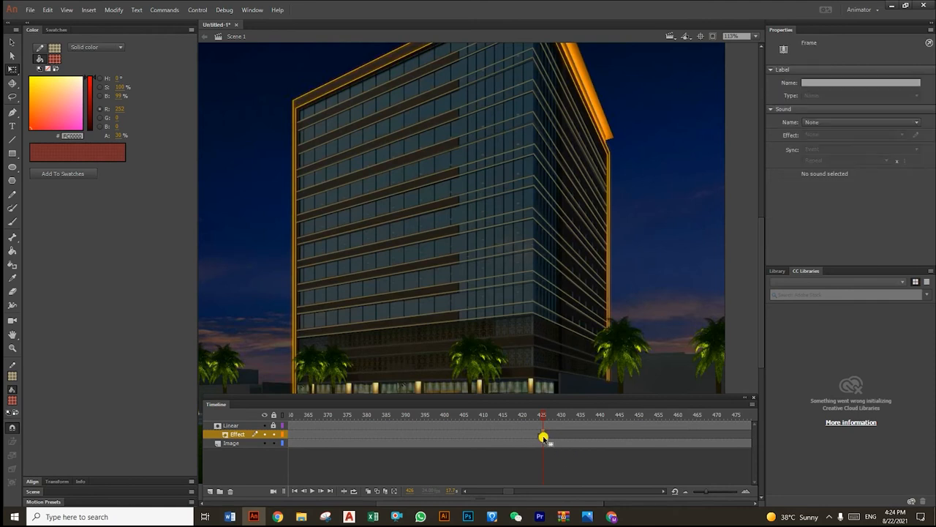
left_click(28, 10)
mouse_move(136, 164)
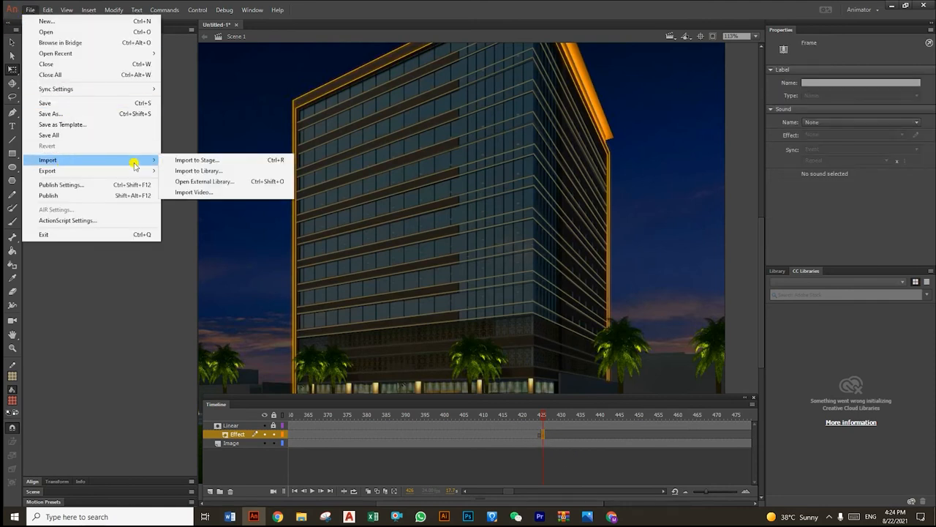
left_click(227, 192)
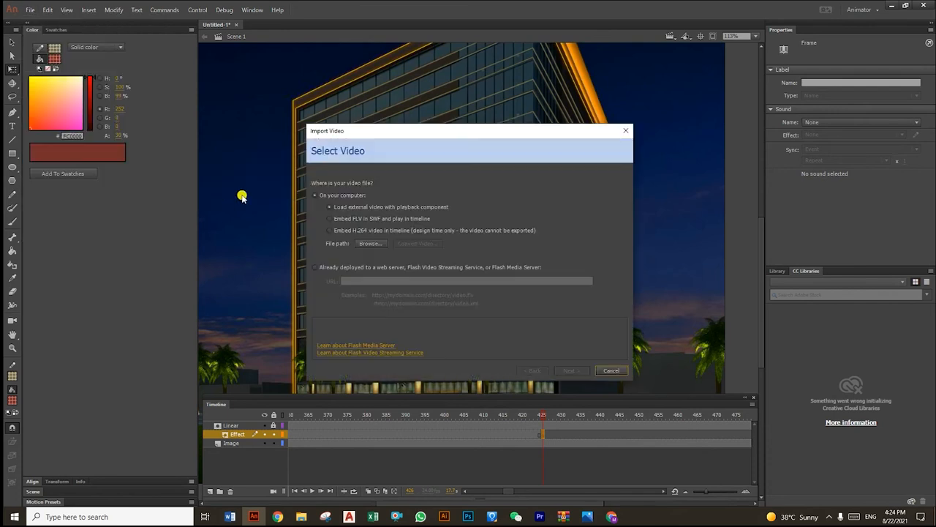
left_click(368, 218)
left_click(371, 245)
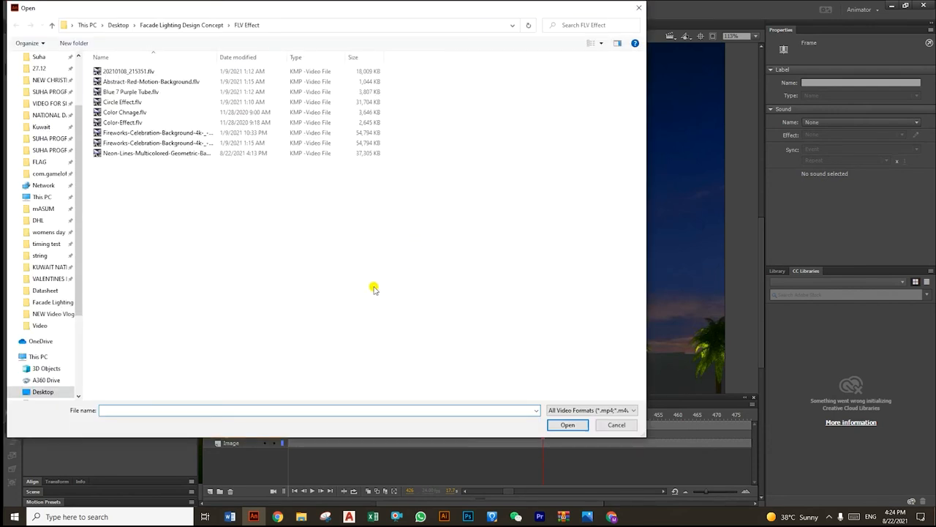
double_click(150, 156)
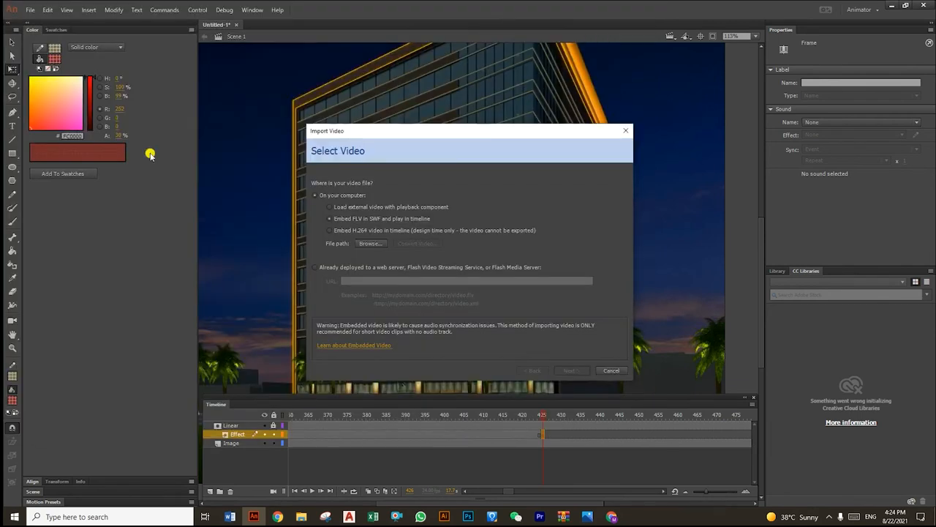
left_click(572, 370)
left_click(572, 370)
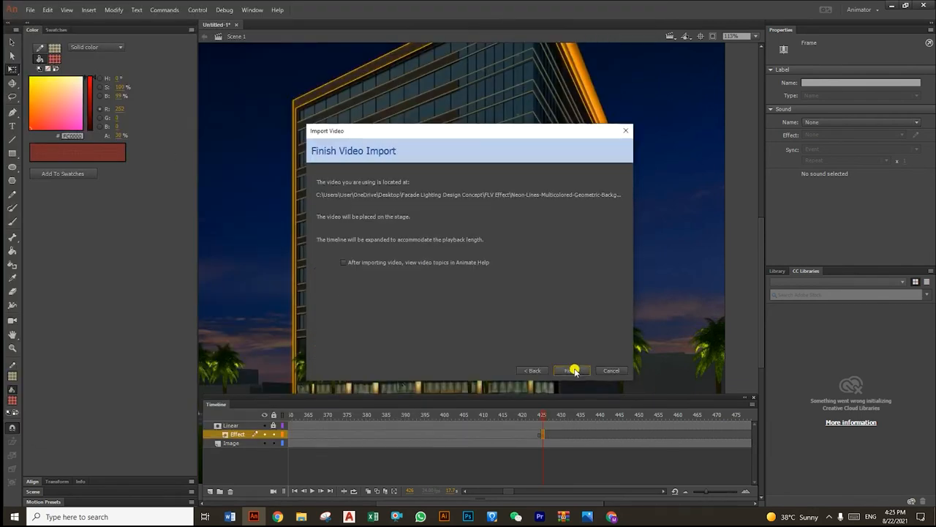
left_click(571, 370)
Step: Move and resize the neon video to about 677 x 677 px at about X 180, Y 116, covering all traced lines
left_click_drag(370, 187, 527, 145)
left_click_drag(405, 100, 397, 171)
left_click_drag(326, 105, 561, 246)
left_click_drag(659, 289, 377, 129)
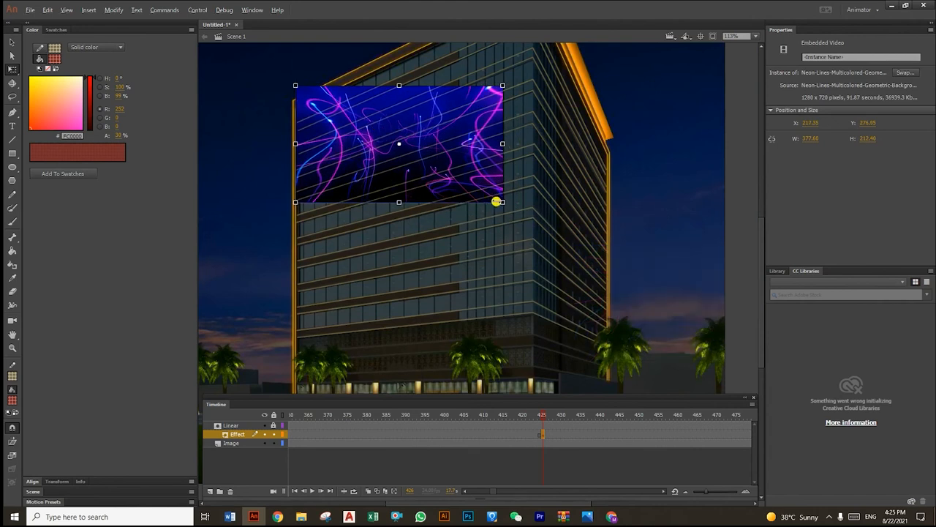
left_click_drag(502, 203, 627, 358)
left_click_drag(621, 217, 616, 144)
key("space")
left_click_drag(642, 191, 616, 304)
left_click_drag(595, 213, 591, 197)
key("space")
left_click_drag(615, 253, 603, 102)
left_click_drag(591, 240, 602, 310)
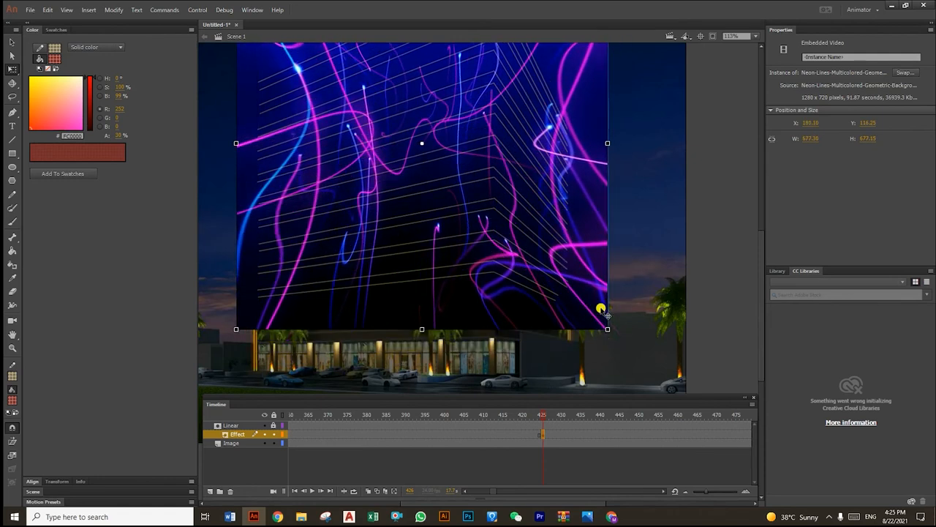
Step: Deselect the neon video and lock the Effect layer again to show it through the Linear mask
left_click(665, 309)
left_click(541, 441)
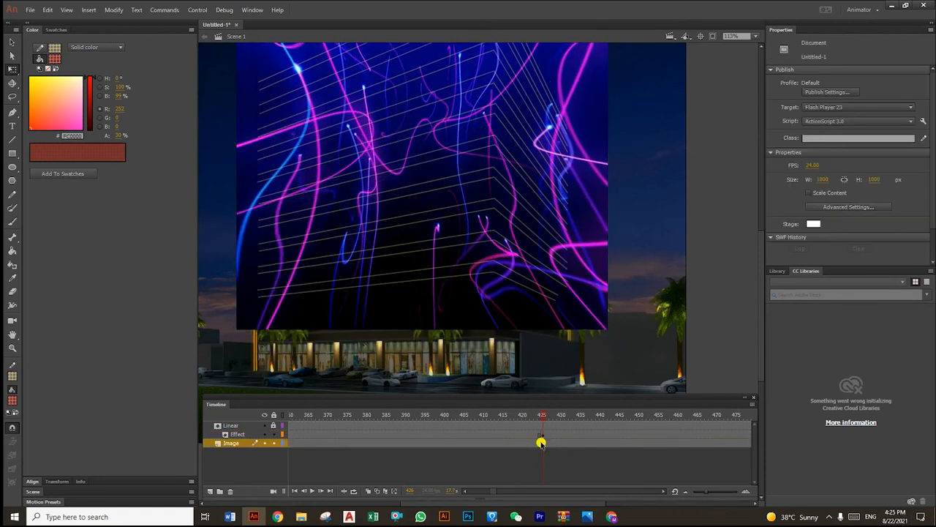
left_click(542, 435)
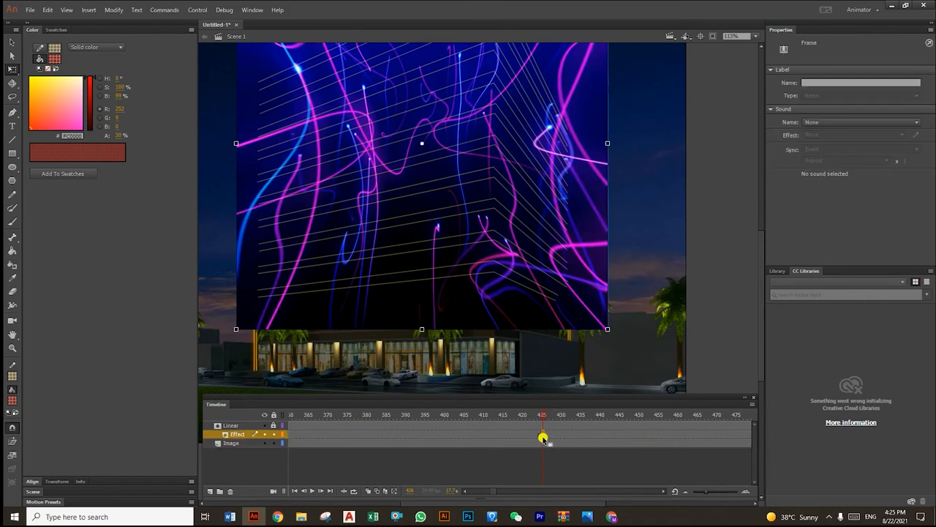
left_click(273, 434)
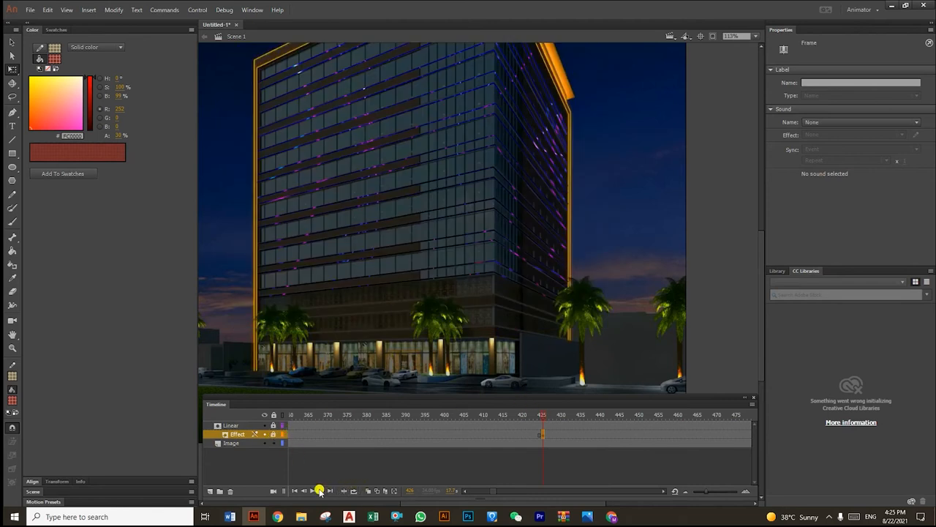
Step: Play through the neon effect and insert a keyframe on the Effect layer at frame 752
left_click(314, 491)
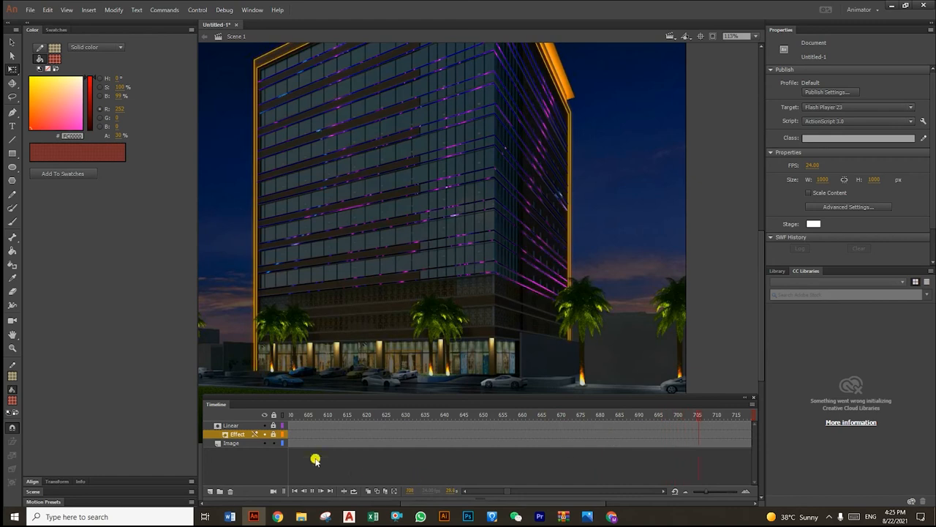
left_click(410, 434)
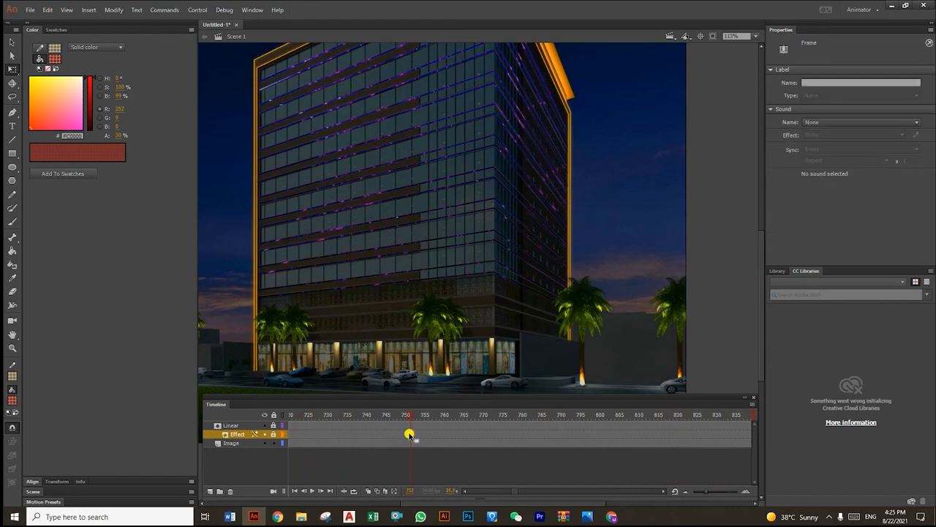
right_click(409, 434)
left_click(466, 234)
left_click(519, 280)
Step: Unlock the Effect layer and delete the neon video from the keyframe at frame 752
left_click(273, 435)
left_click(602, 305)
key("Delete")
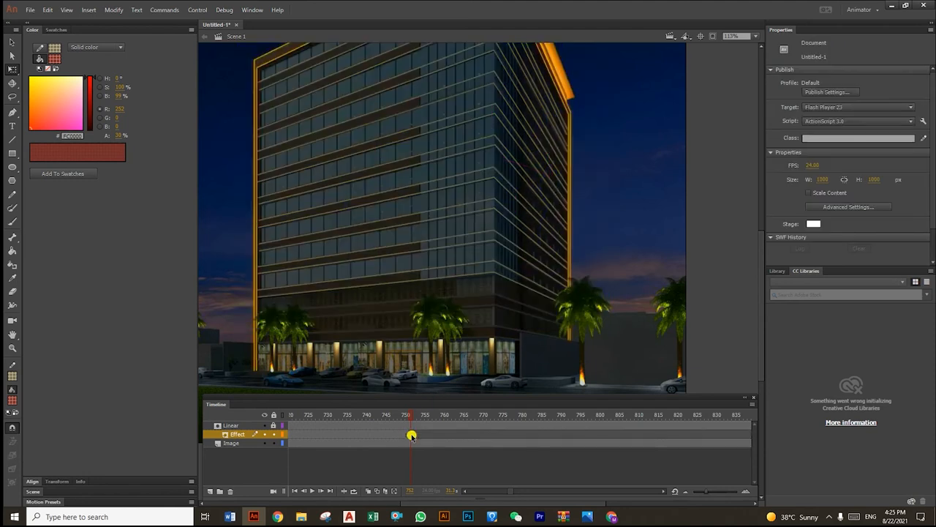
Step: Import Abstract-Red-Motion-Background.flv from the FLV Effect folder into the Effect keyframe, embedded in the SWF and played in the timeline
left_click(411, 436)
left_click(31, 10)
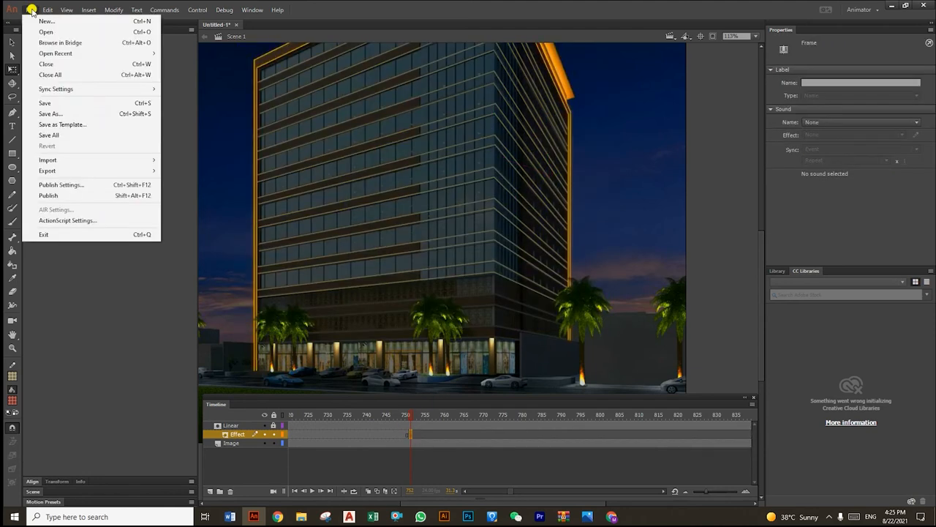
mouse_move(63, 160)
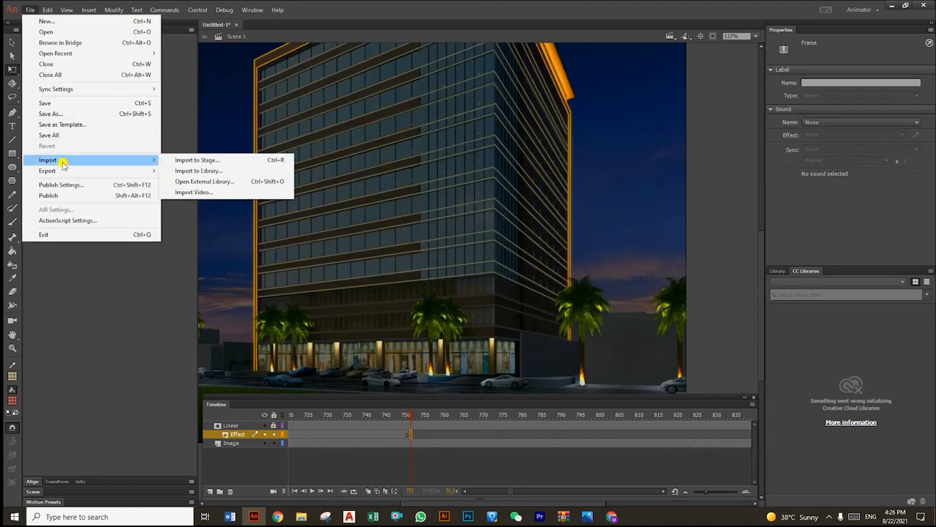
left_click(182, 192)
left_click(371, 221)
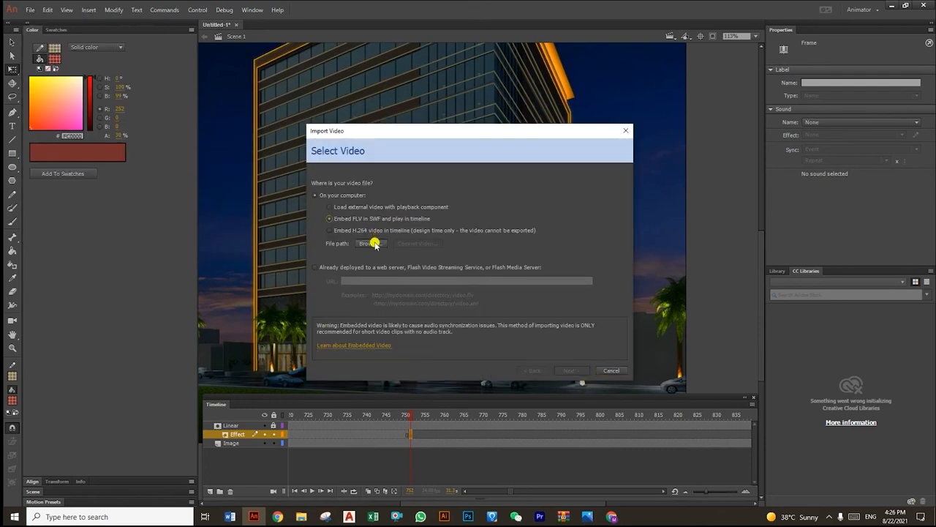
left_click(370, 243)
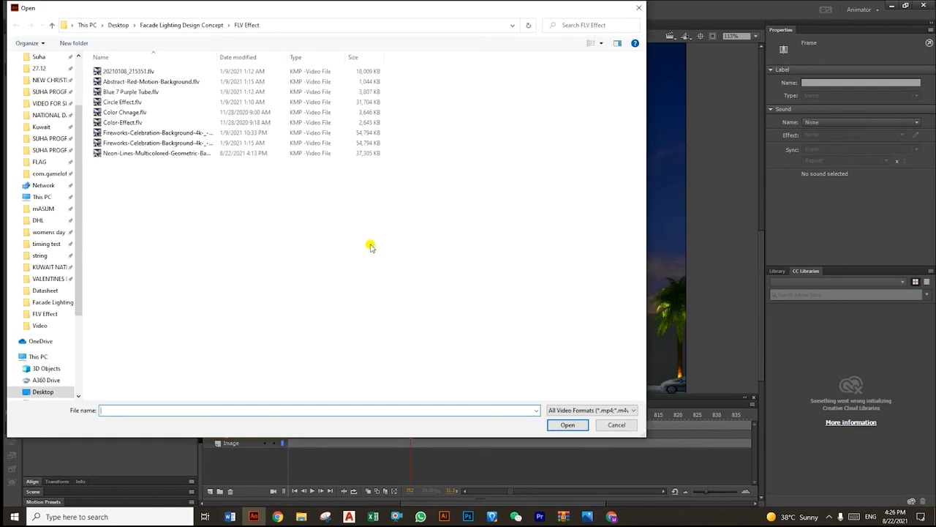
right_click(186, 136)
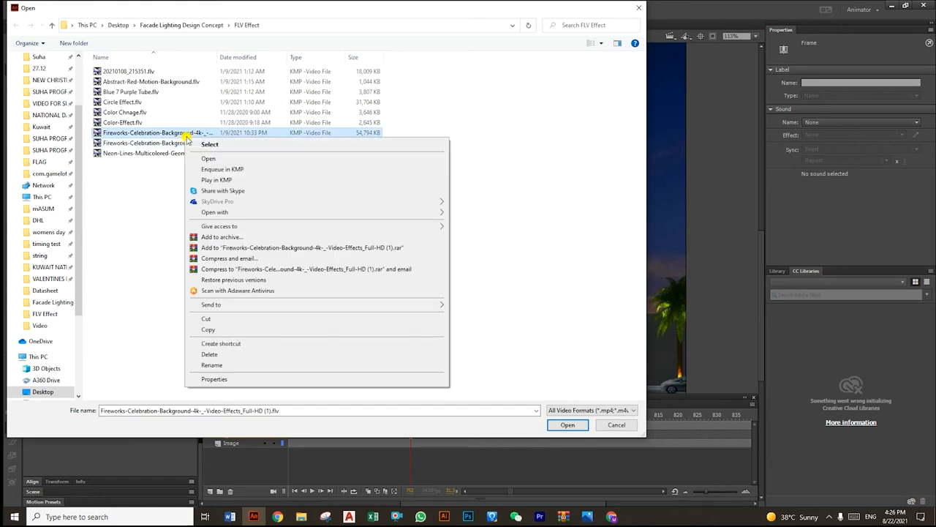
left_click(150, 82)
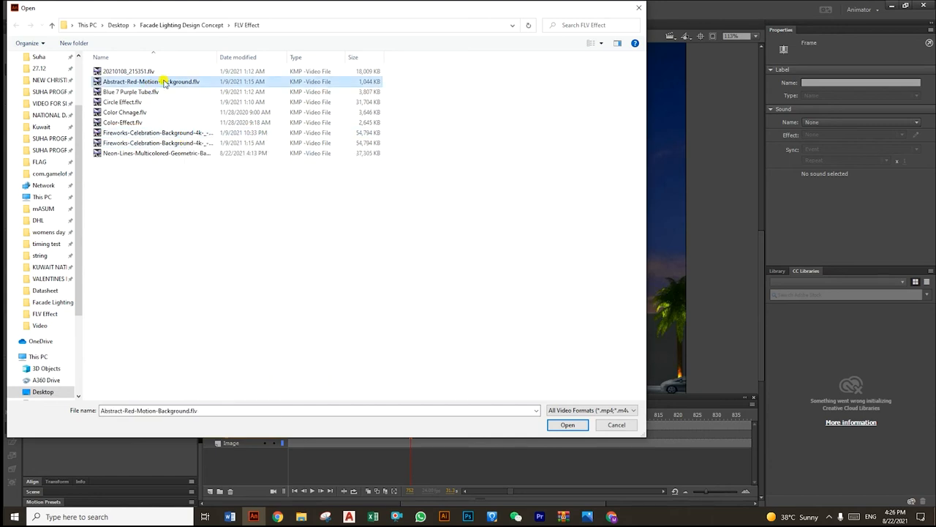
double_click(164, 82)
left_click(570, 370)
left_click(570, 370)
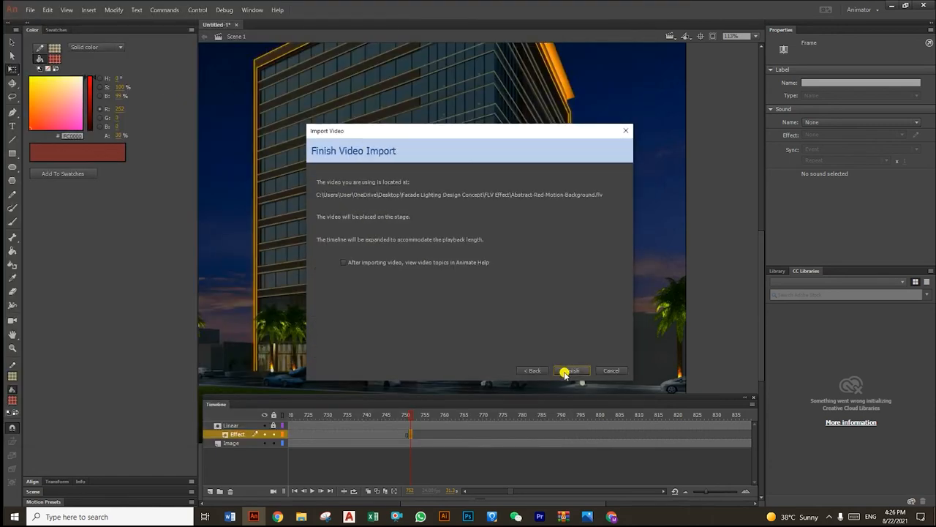
left_click(570, 370)
Step: Move and resize the red motion video to about 633 x 690 px at about X 207, Y 114, and lock the Effect layer
left_click_drag(545, 329, 600, 334)
left_click_drag(655, 278, 642, 364)
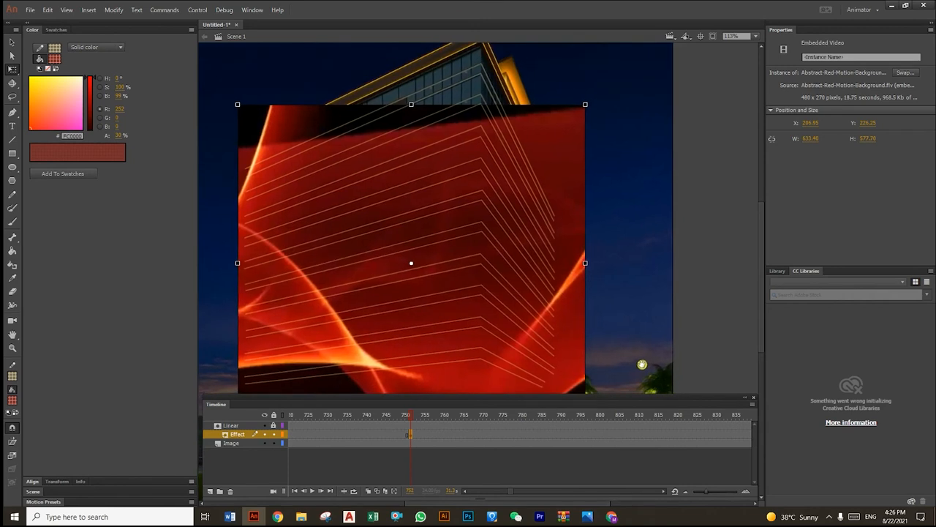
left_click_drag(588, 104, 588, 42)
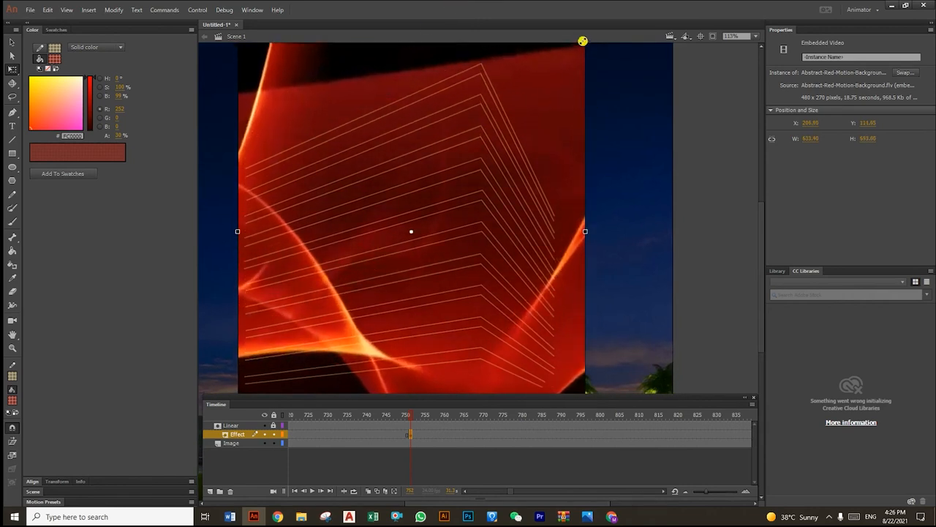
scroll(578, 293, "down", 5)
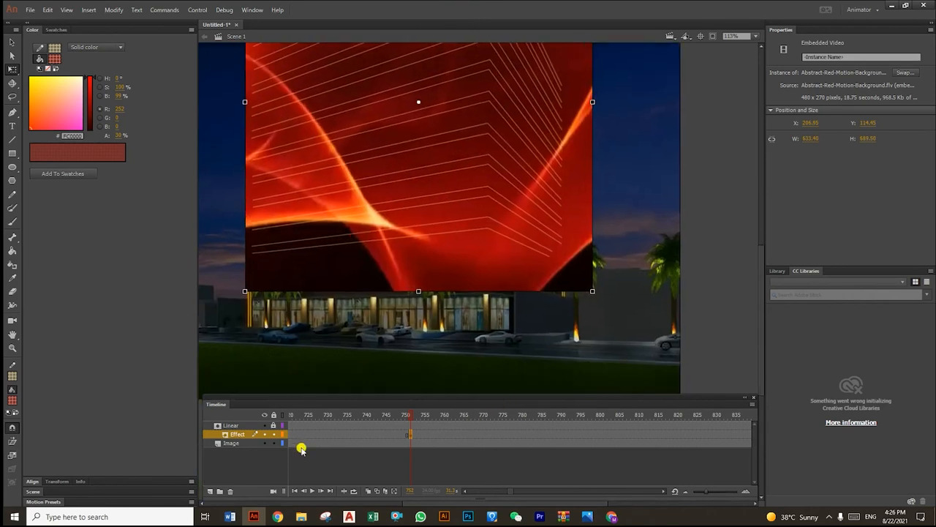
left_click(276, 433)
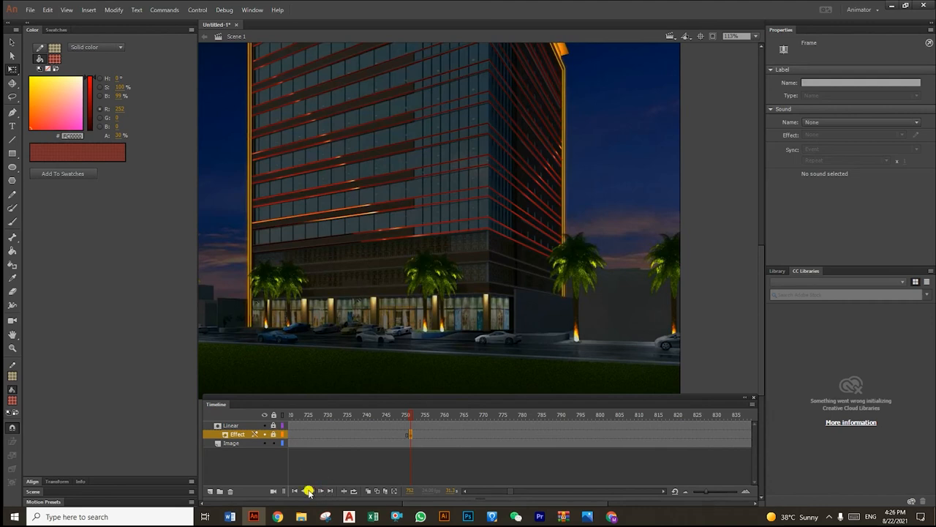
Step: Play through the red motion effect and insert a keyframe on all three layers at frame 1263
left_click(312, 490)
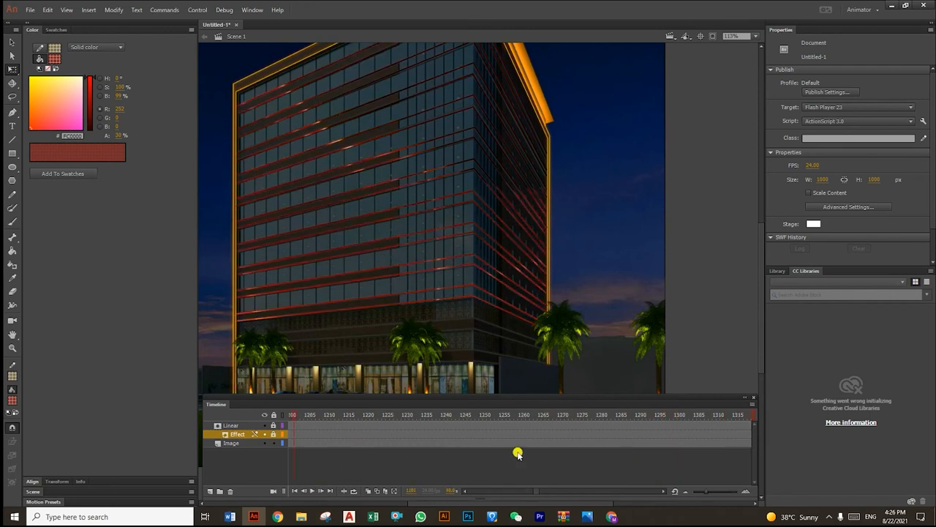
left_click(532, 435)
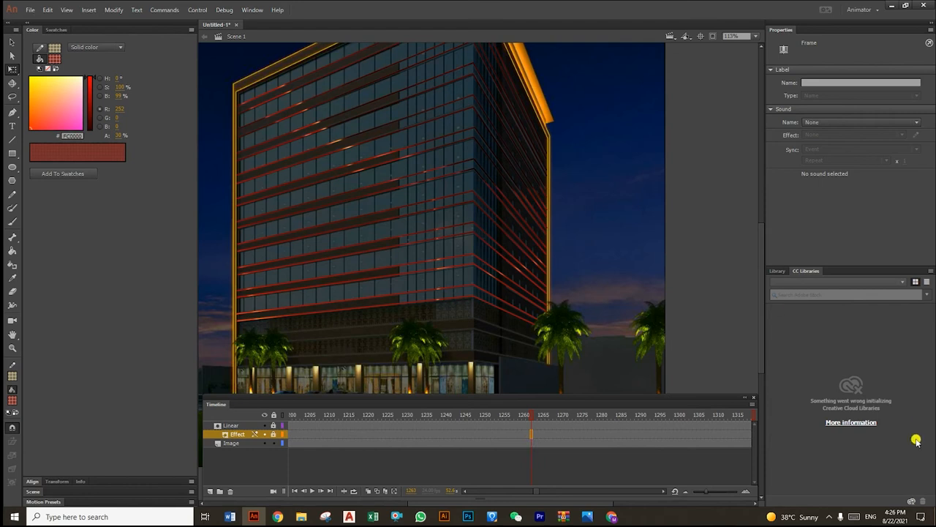
right_click(532, 444)
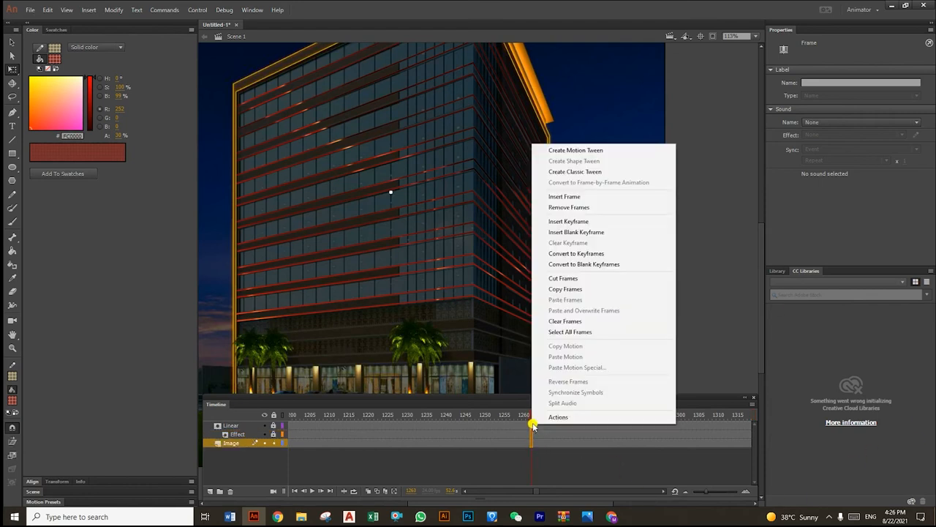
left_click(572, 222)
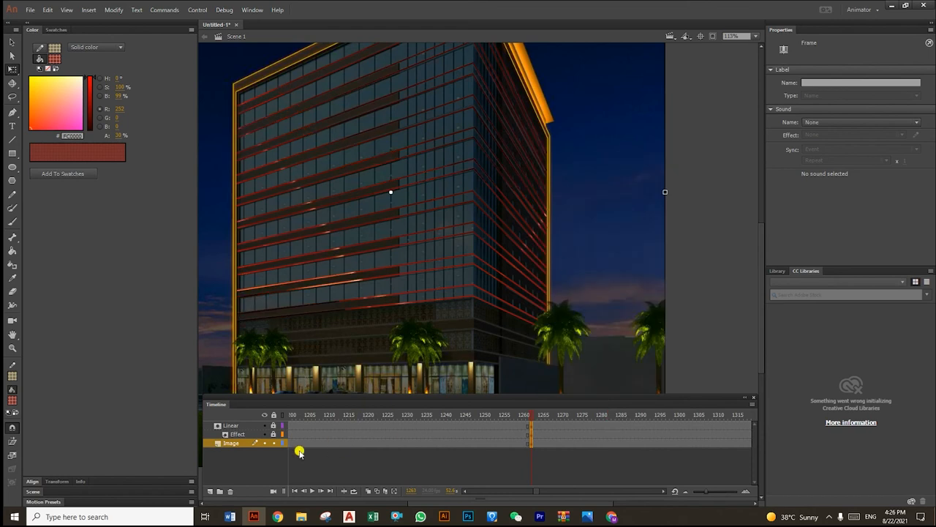
Step: Unlock the mask layers and delete the traced lines, red video and building image from the keyframes at frame 1263
left_click(269, 425)
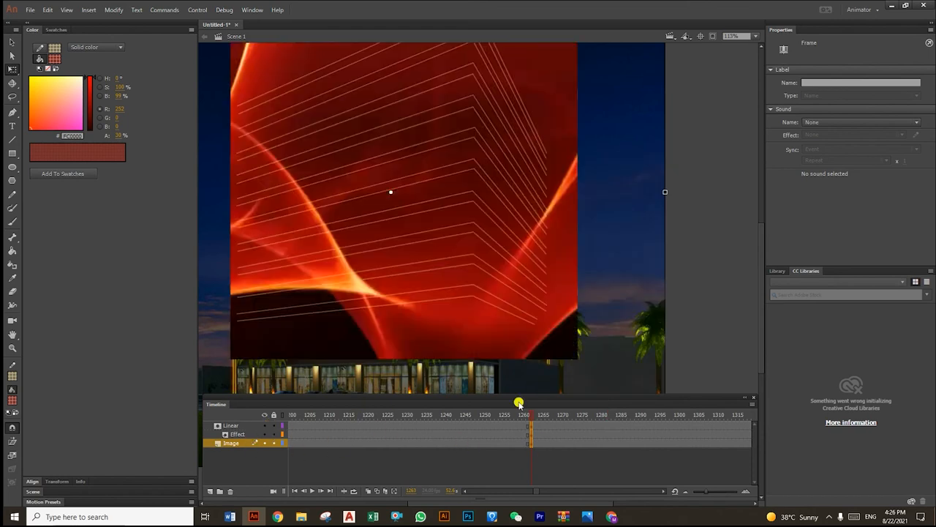
left_click(532, 433)
left_click(531, 425)
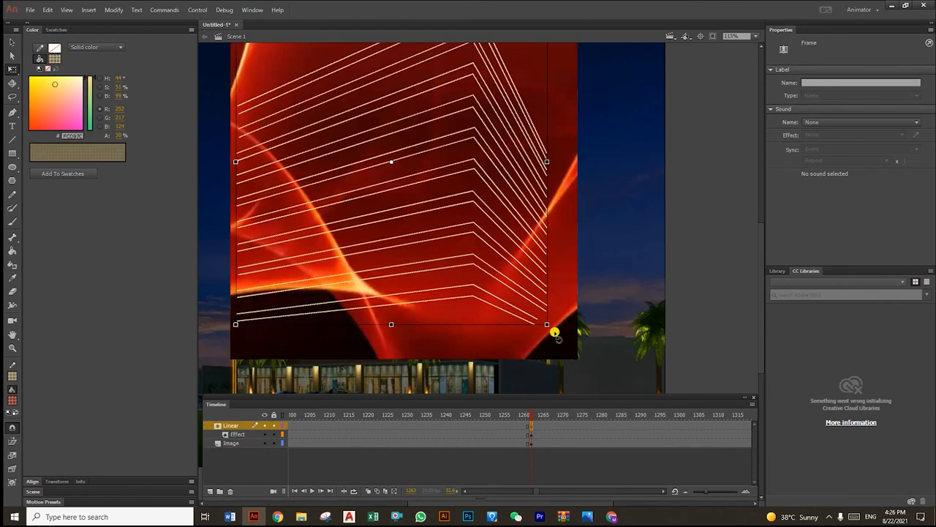
key("Delete")
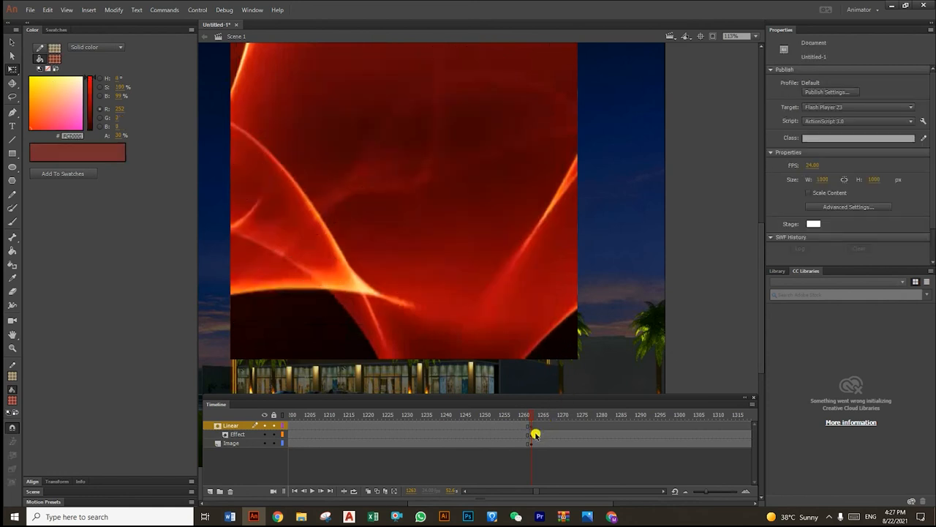
left_click(530, 436)
key("Delete")
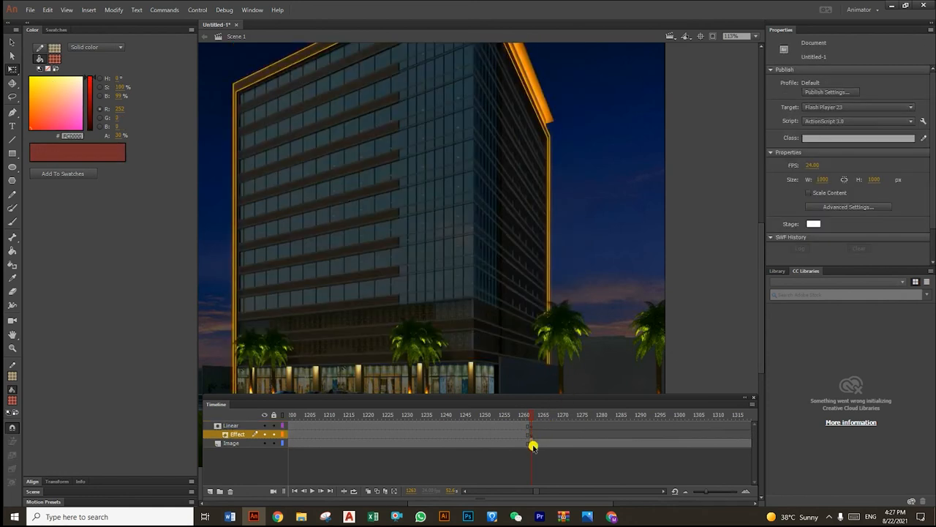
left_click(532, 443)
key("Delete")
Step: Delete the building image and traced lines from the keyframes at frame 1395
left_click_drag(531, 446, 392, 458)
left_click(578, 444)
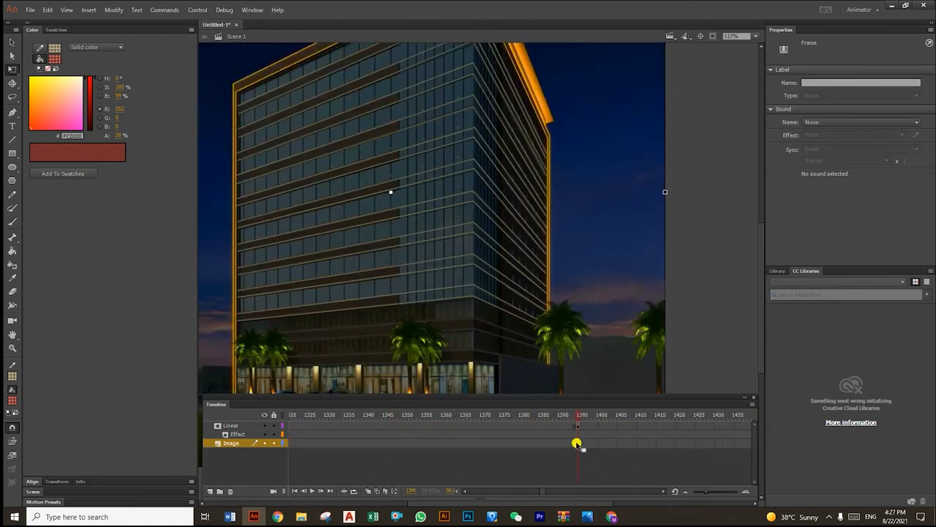
left_click(579, 437)
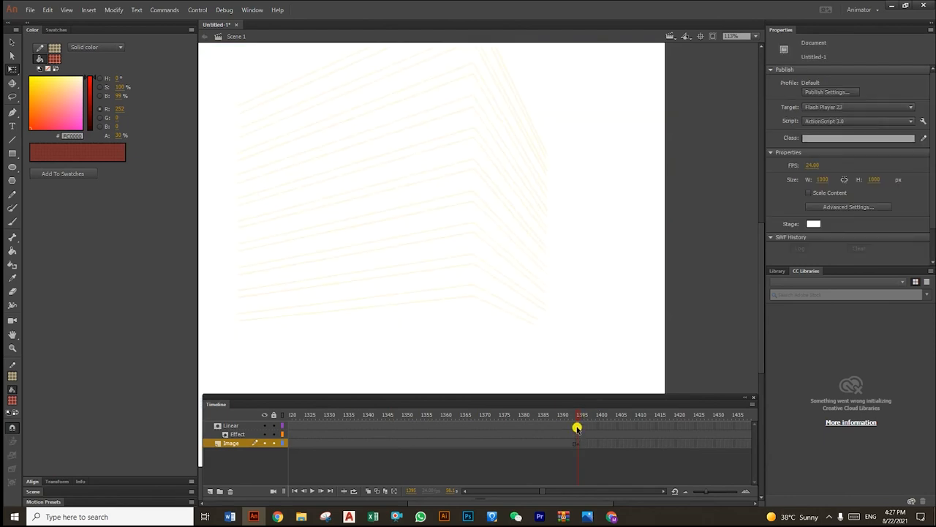
left_click(577, 425)
left_click(607, 444)
Step: Remove all frames from frame 1263 to the end of the timeline on the Linear, Effect and Image layers
left_click_drag(608, 415, 849, 412)
left_click_drag(874, 407, 912, 406)
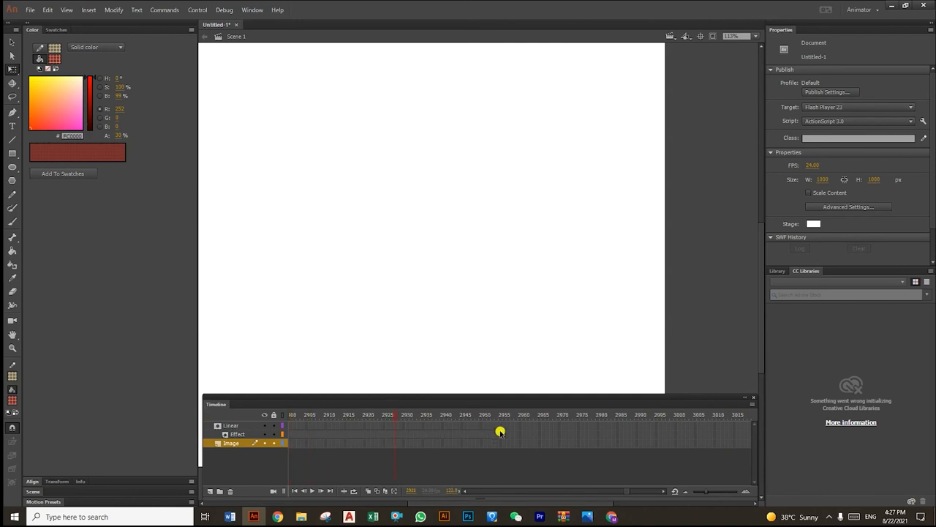
left_click_drag(483, 426, 10, 327)
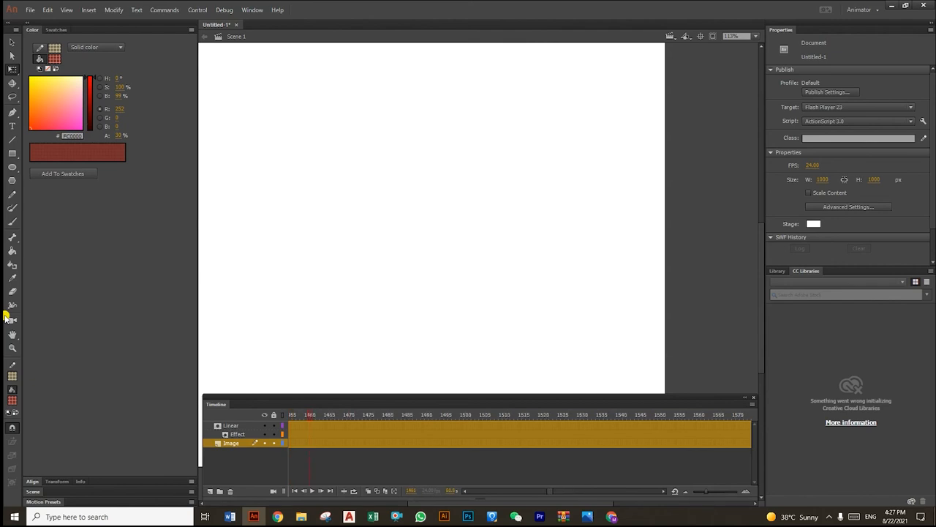
left_click_drag(16, 315, 455, 383)
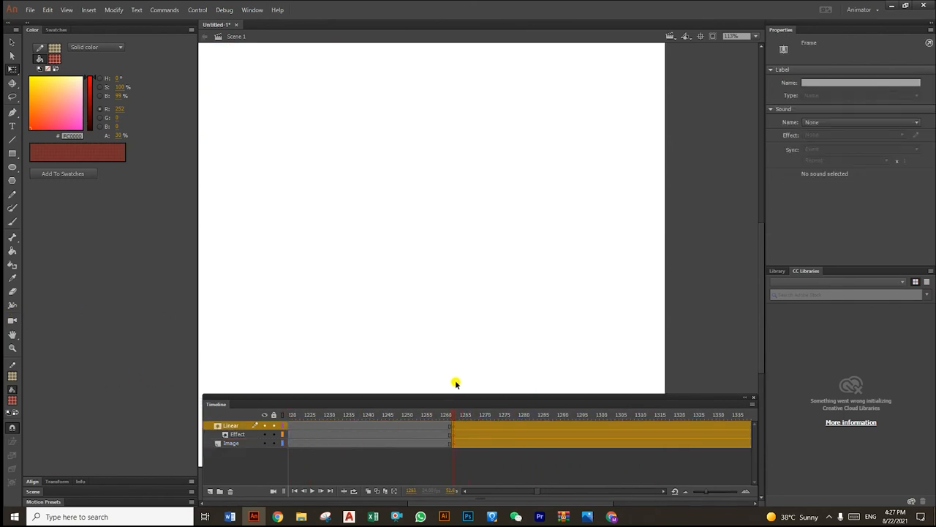
right_click(476, 428)
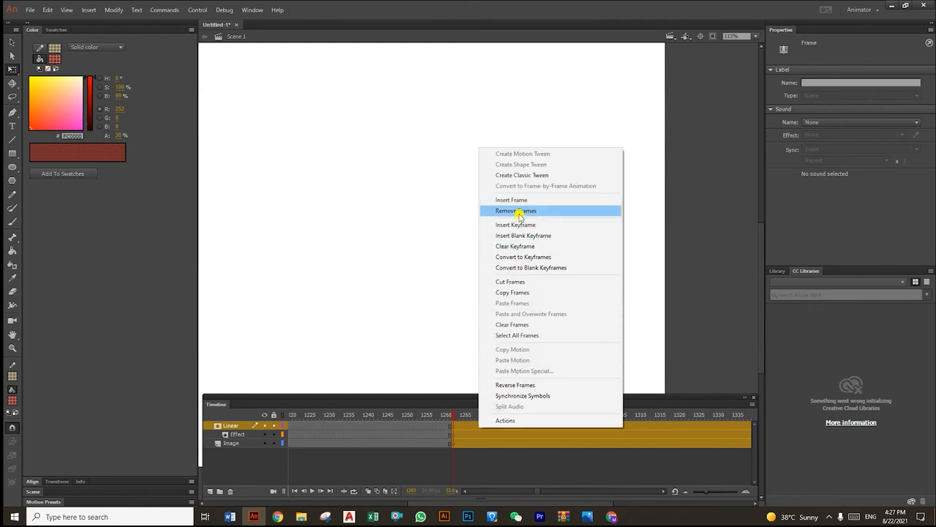
left_click(518, 212)
Step: Lock the Linear and Effect layers again and scrub through the timeline to check the masked red motion effect
left_click(466, 433)
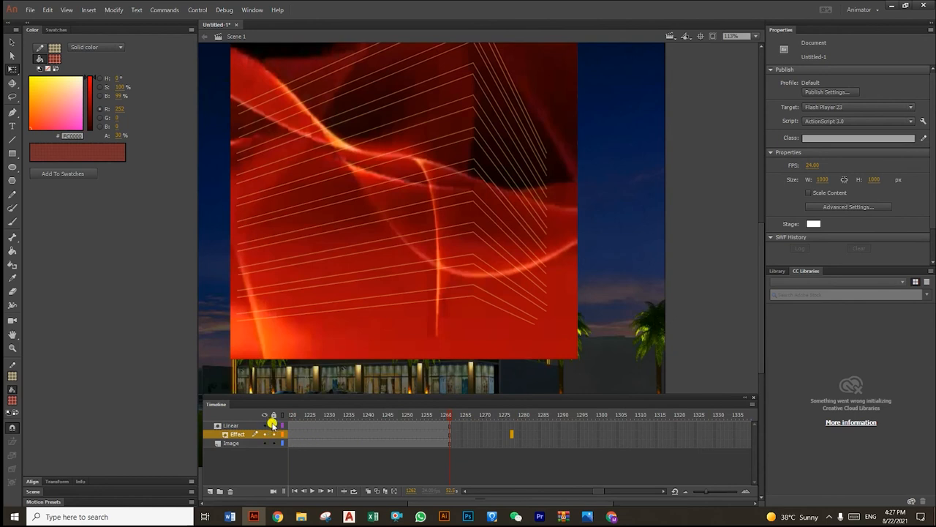
left_click_drag(450, 415, 311, 417)
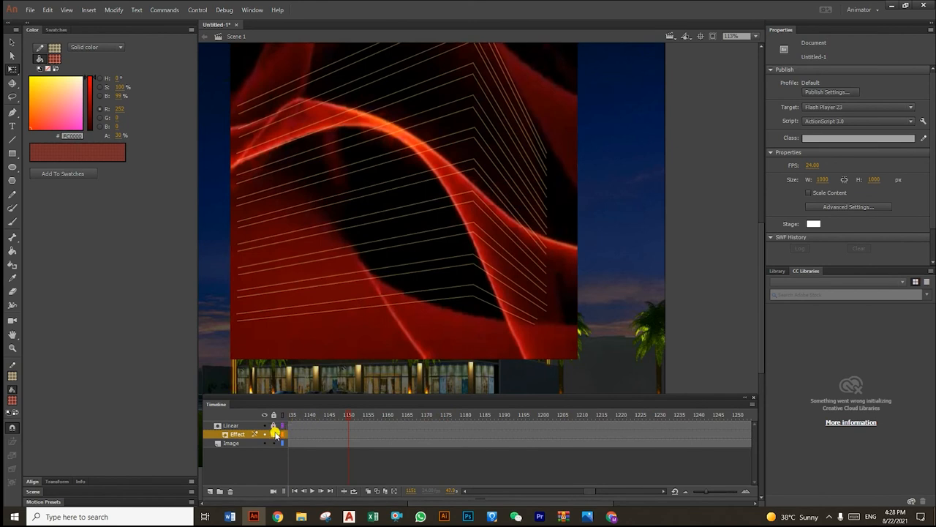
left_click(275, 434)
left_click_drag(350, 417, 396, 440)
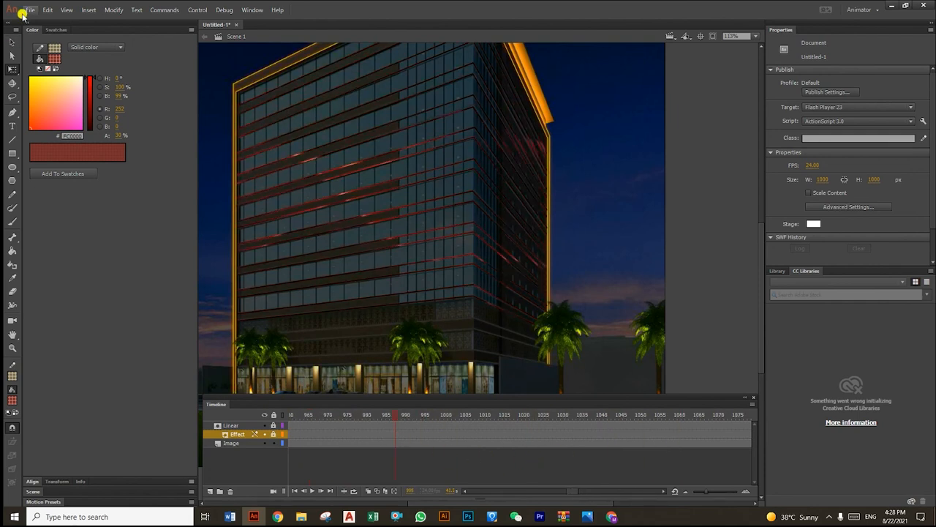
Step: Set the publish output to the desktop folder Facade Lighting Design Concept with the file name "Facade Lighitng Concept Design"
left_click(29, 11)
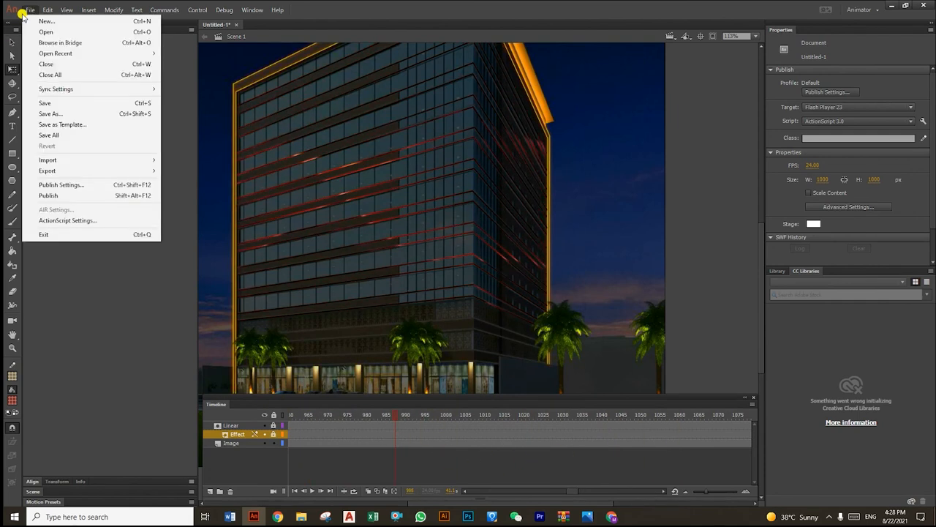
left_click(66, 186)
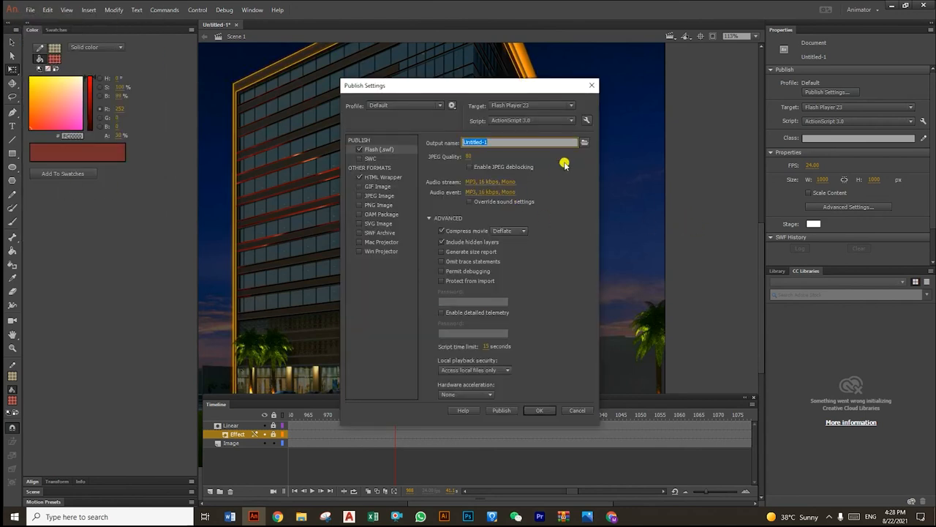
left_click(586, 143)
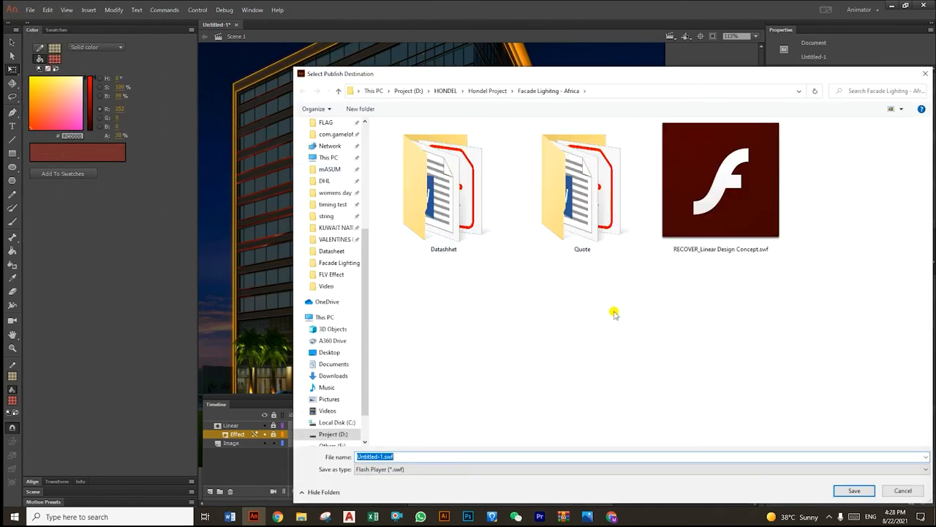
scroll(329, 176, "up", 5)
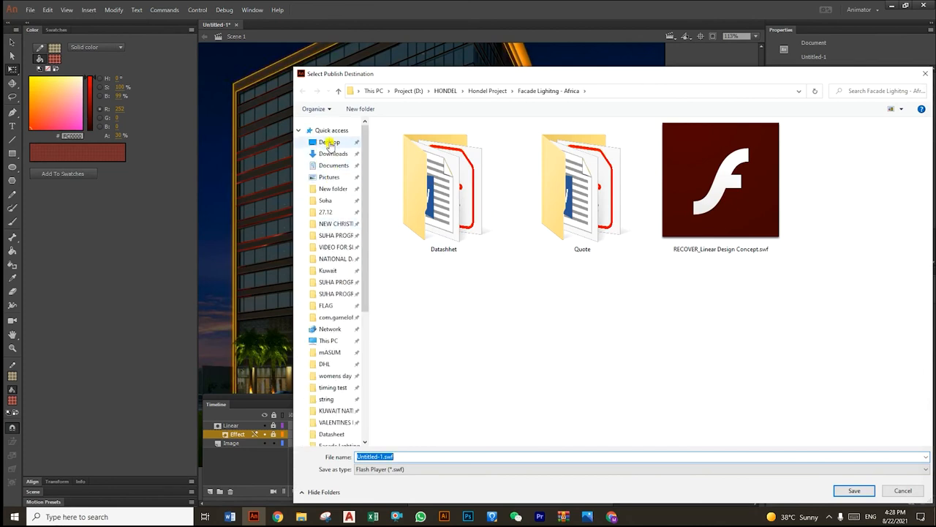
left_click(329, 142)
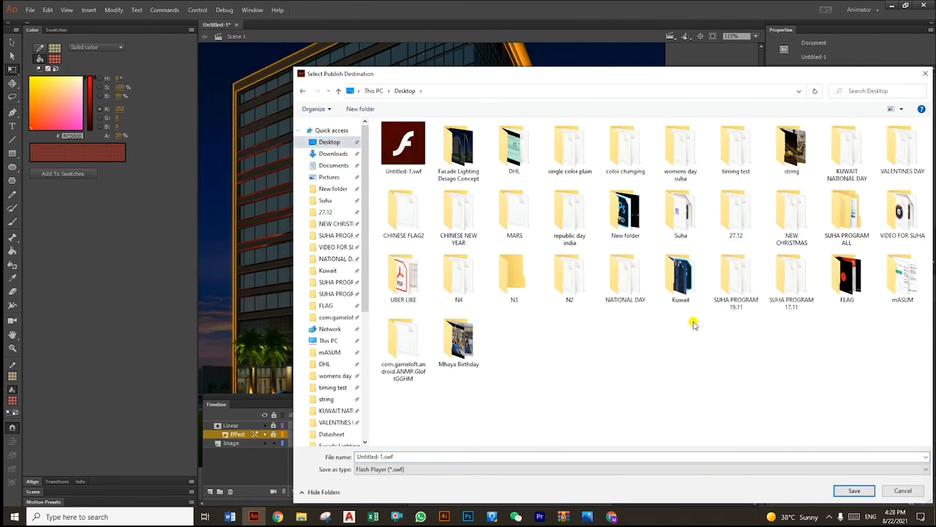
double_click(459, 150)
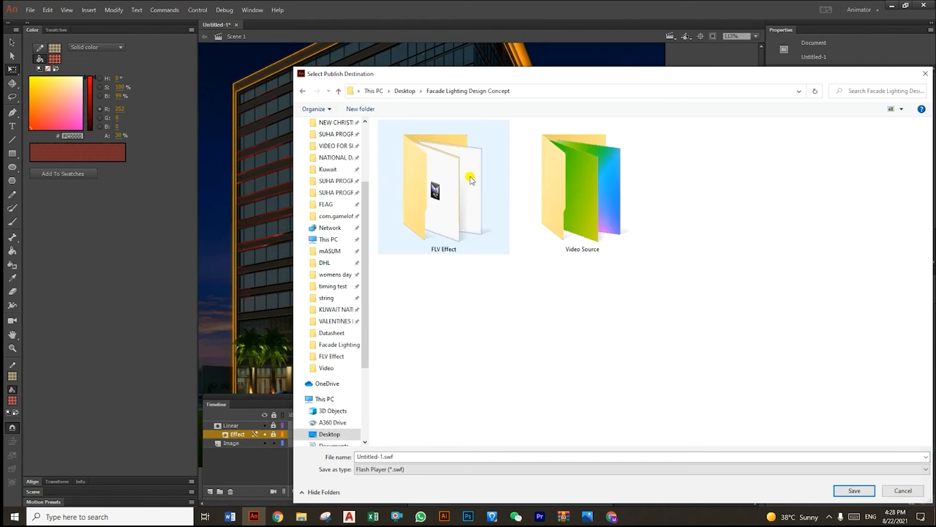
left_click(494, 456)
type("Facade")
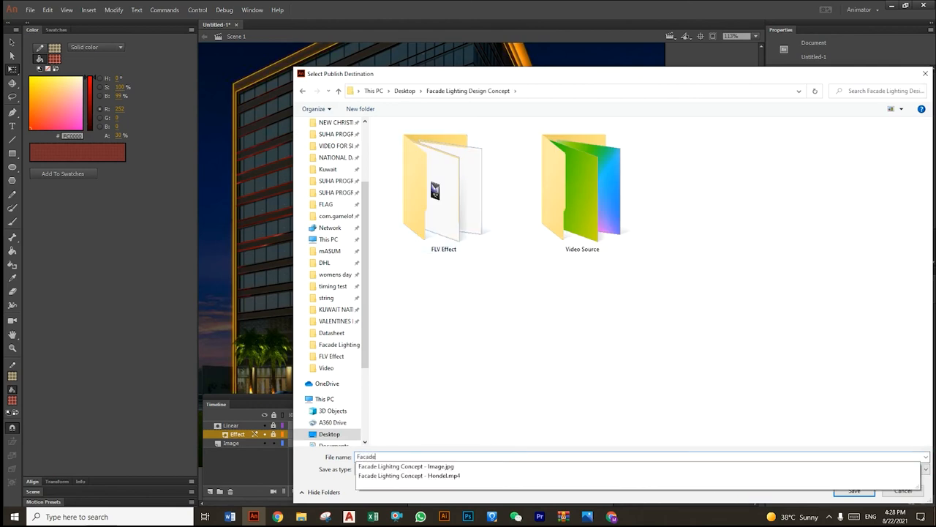
type(" Lighitng")
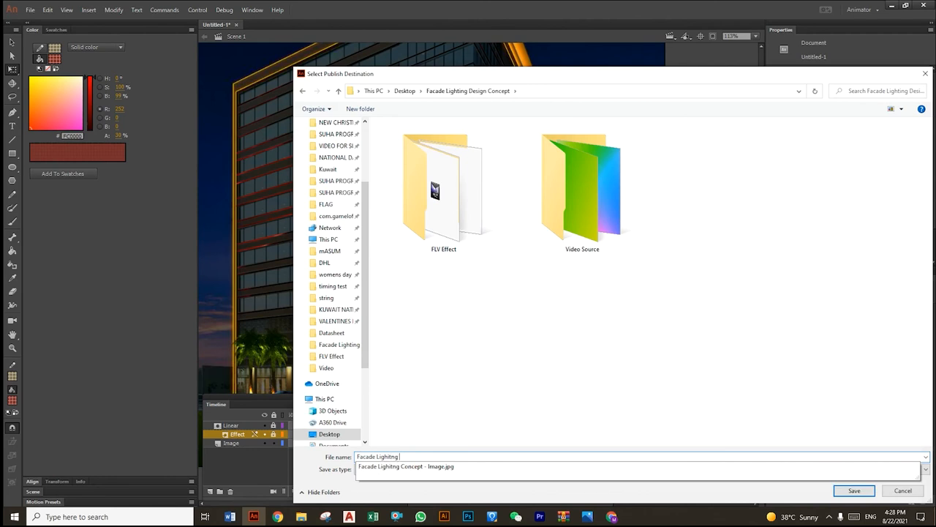
type(" Concept Design")
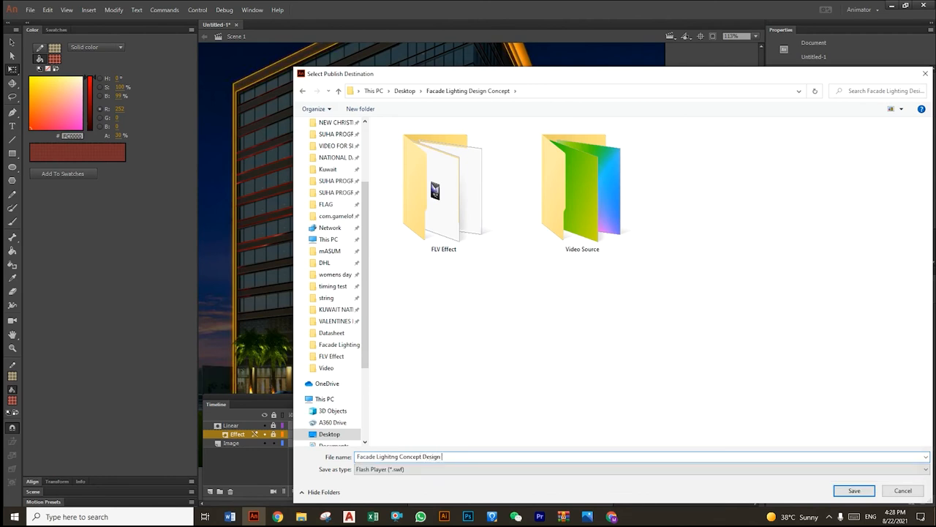
key("Return")
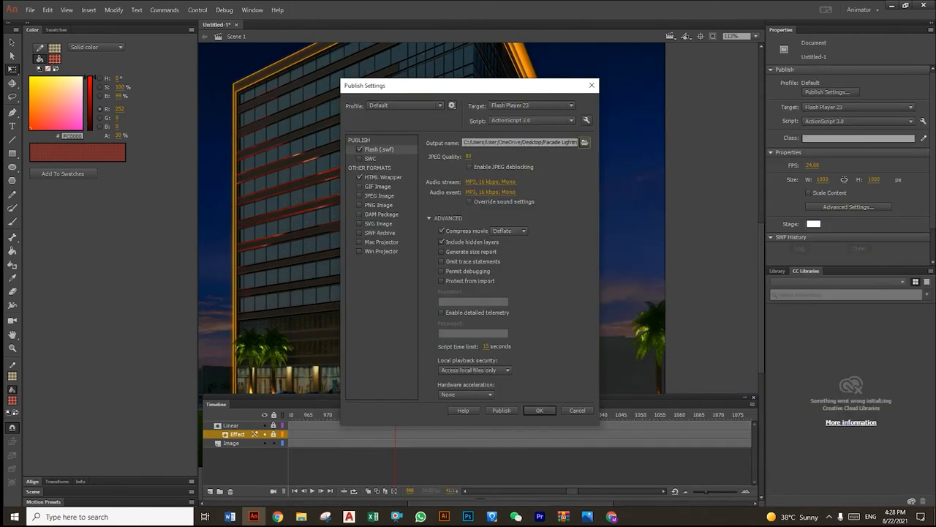
Step: Disable the HTML Wrapper format, publish the animation as Flash (.swf) only, and accept the publish settings
left_click(361, 178)
left_click(358, 251)
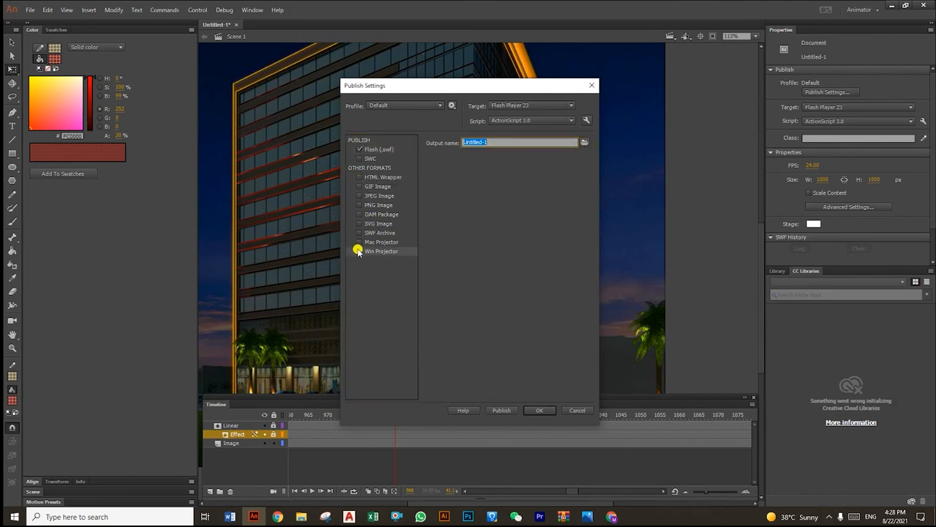
left_click(384, 150)
left_click(359, 251)
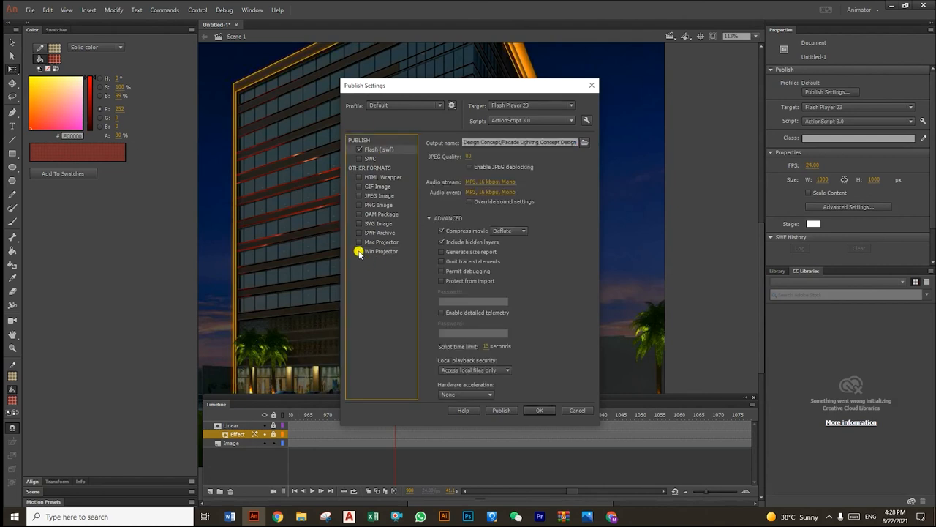
left_click(508, 411)
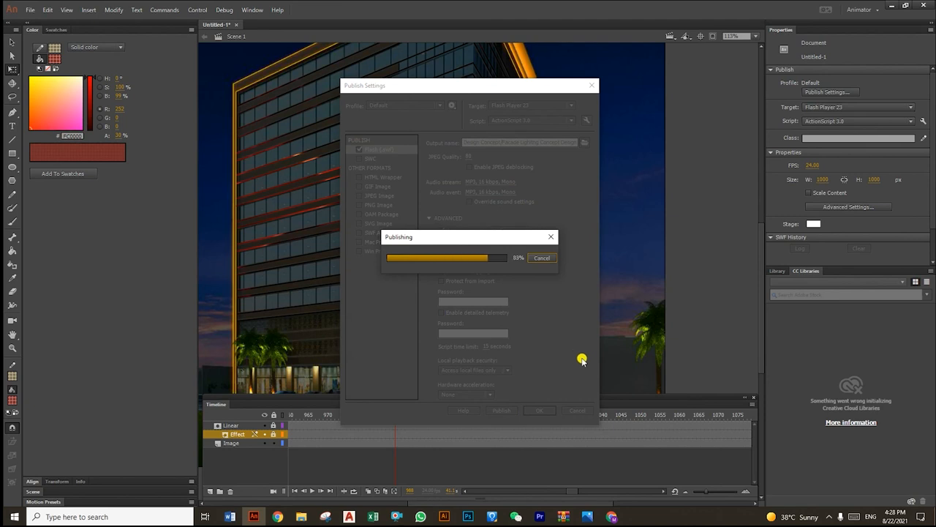
left_click(547, 412)
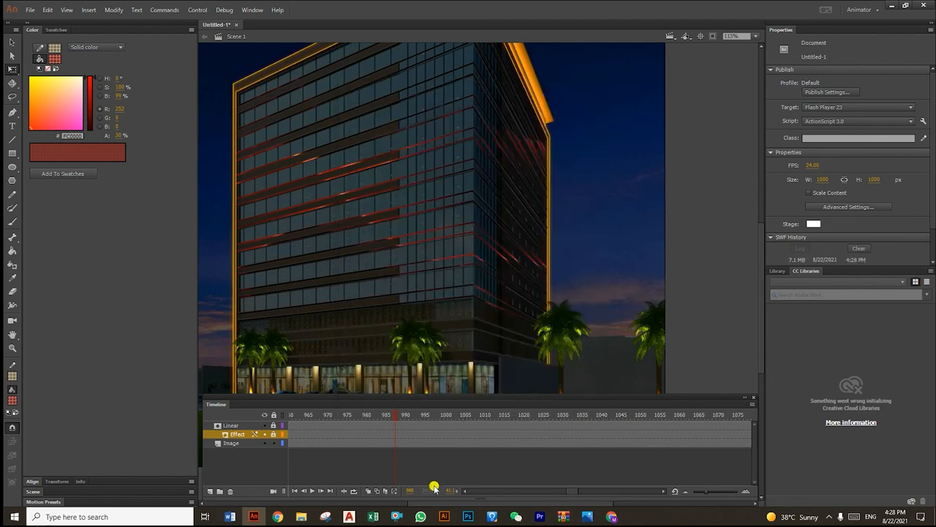
Step: Play the published Facade Lighitng Concept Design.swf from its folder in a maximized Flash Player window, and close it after viewing
mouse_move(301, 515)
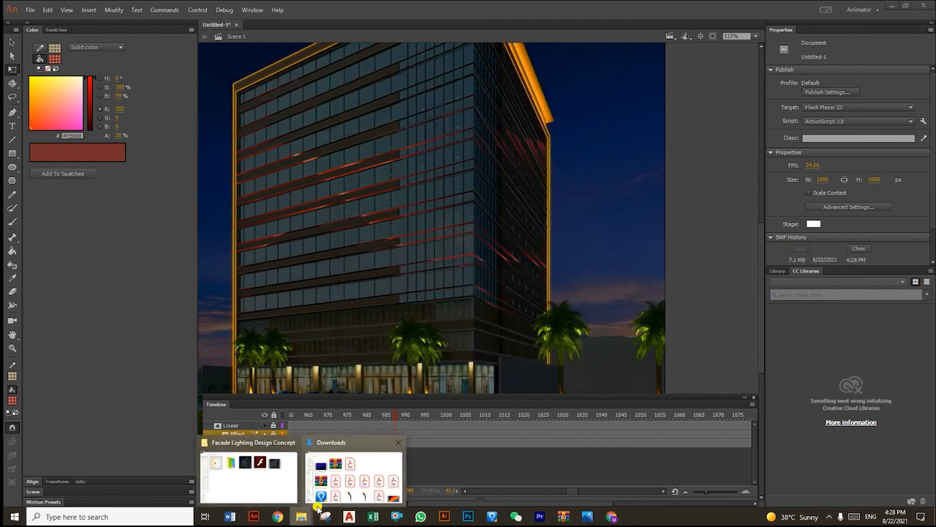
left_click(273, 477)
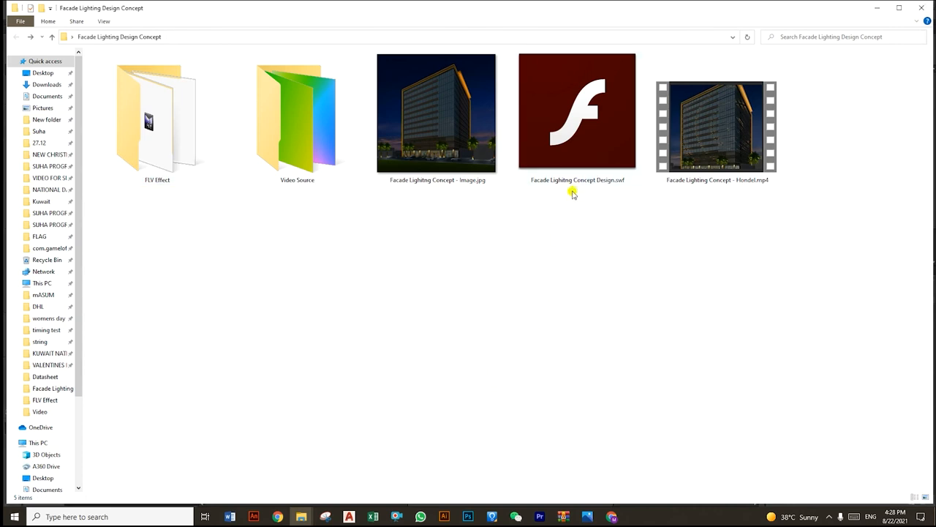
double_click(607, 157)
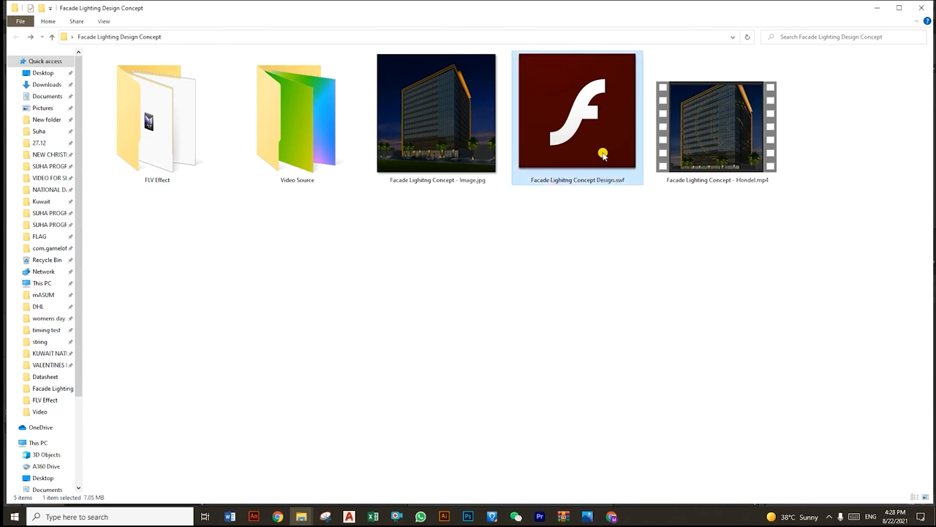
left_click(560, 109)
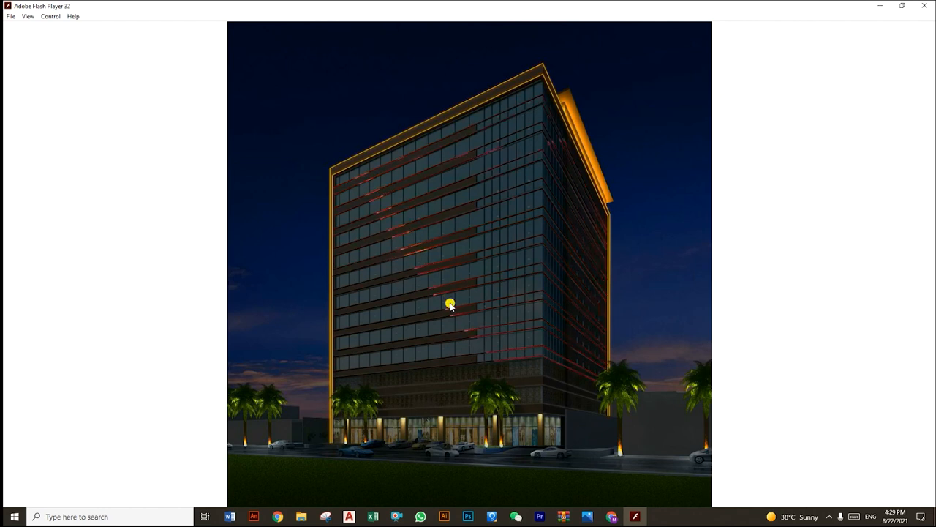
left_click(924, 5)
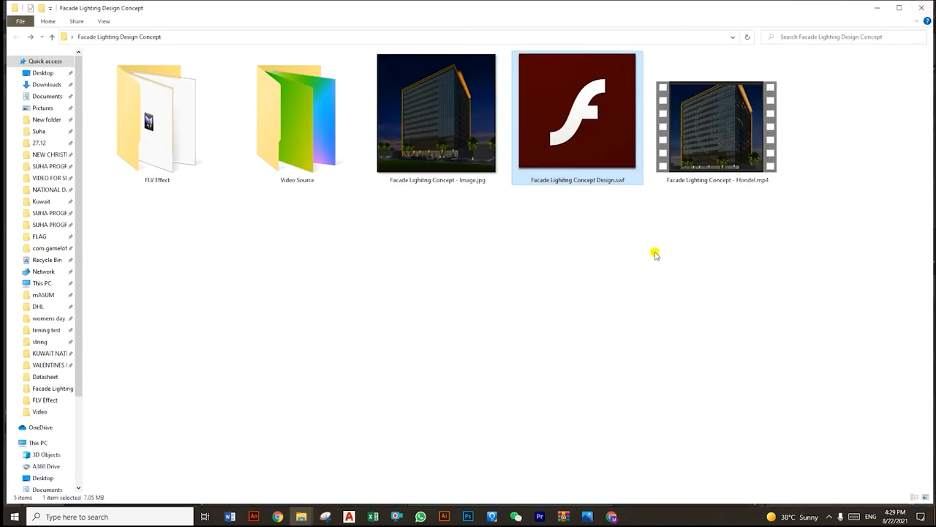
Step: Reopen the published SWF from the folder and maximize its playback to view the colour-changing lines again
left_click(604, 182)
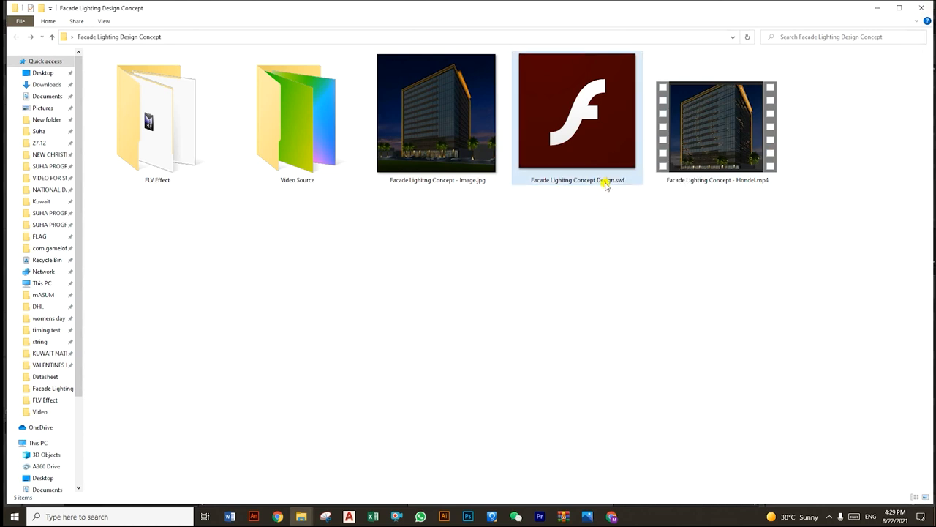
double_click(606, 146)
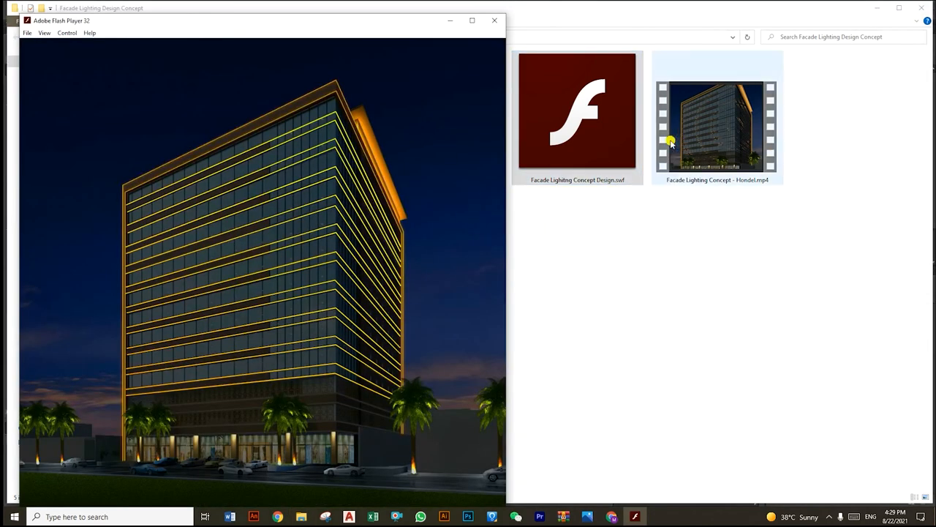
left_click(494, 21)
left_click(575, 227)
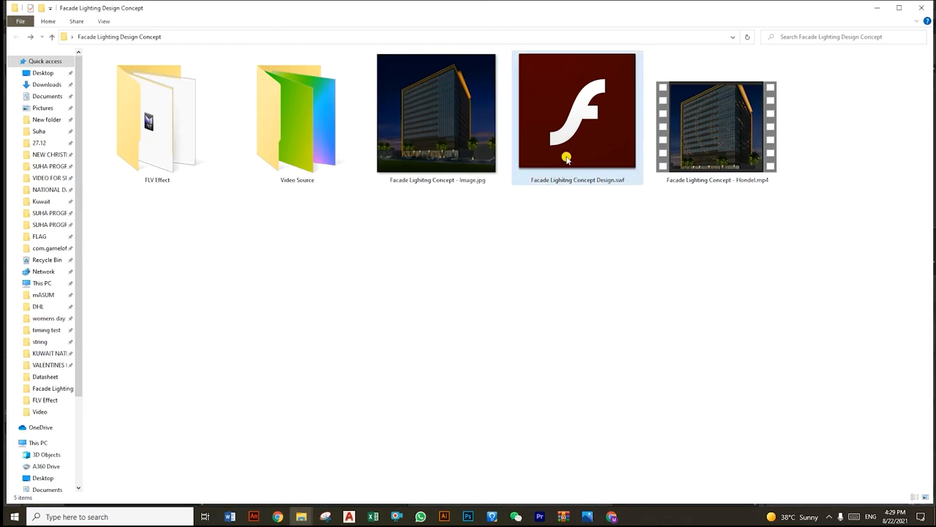
double_click(582, 169)
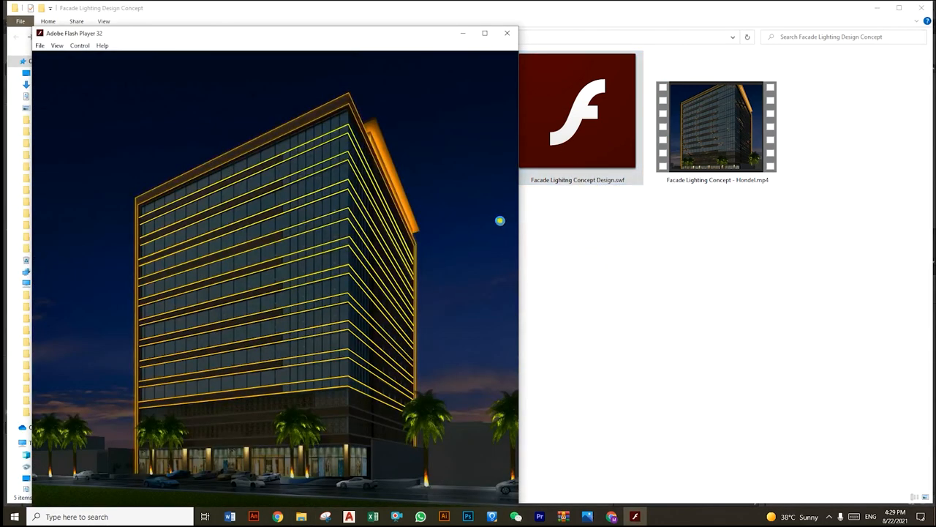
left_click(488, 34)
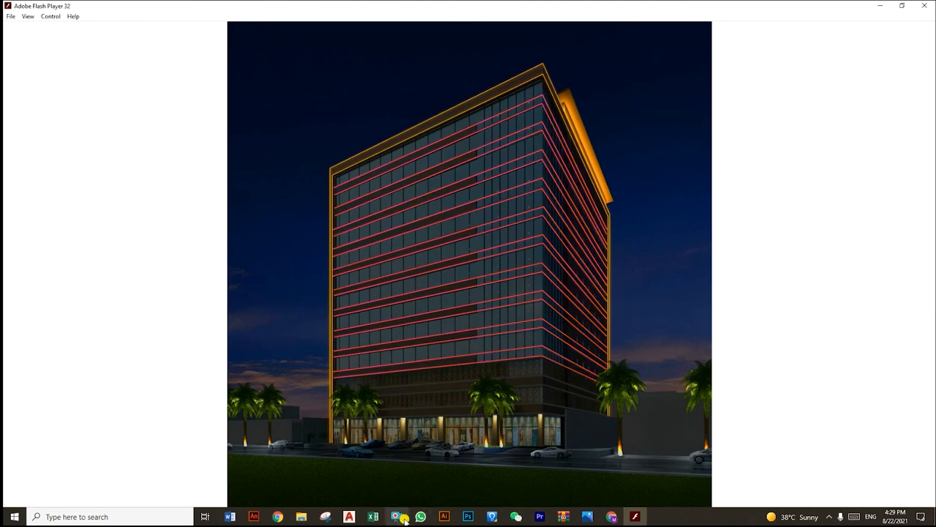
Step: Switch to Chrome, open the bookmarked Apowersoft online screen recorder page in a new tab, and close the SWF playback
mouse_move(403, 518)
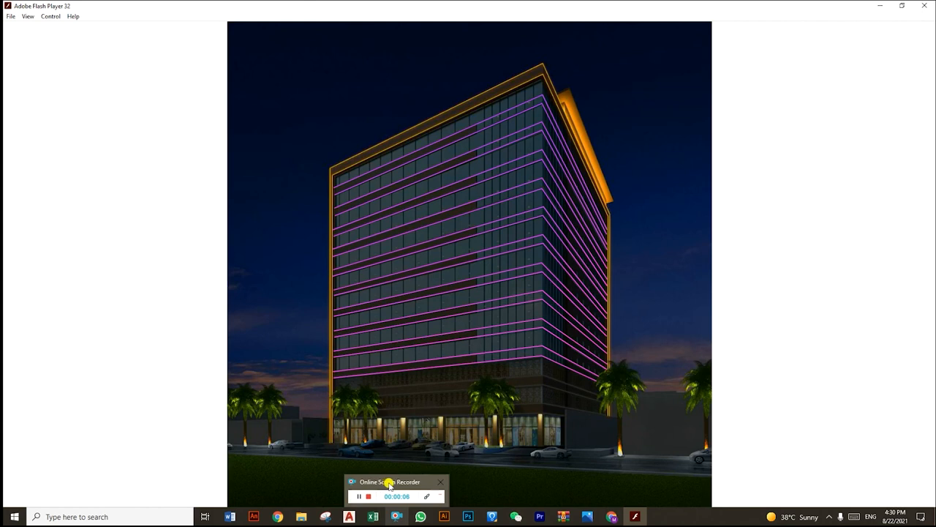
mouse_move(610, 518)
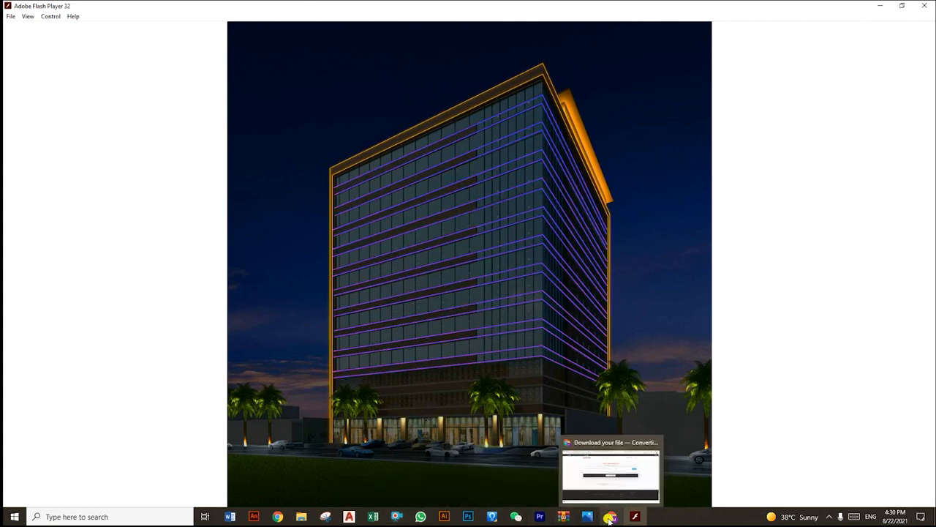
left_click(610, 518)
left_click(714, 8)
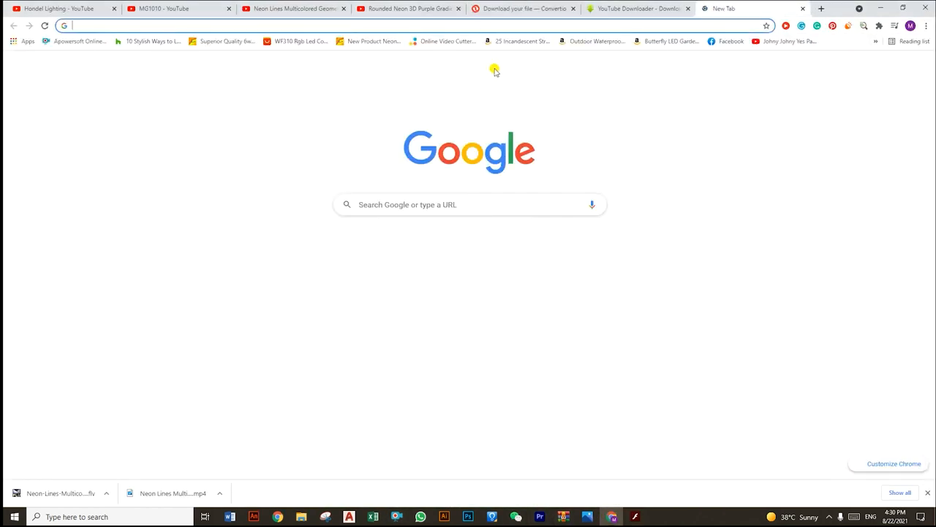
left_click(67, 41)
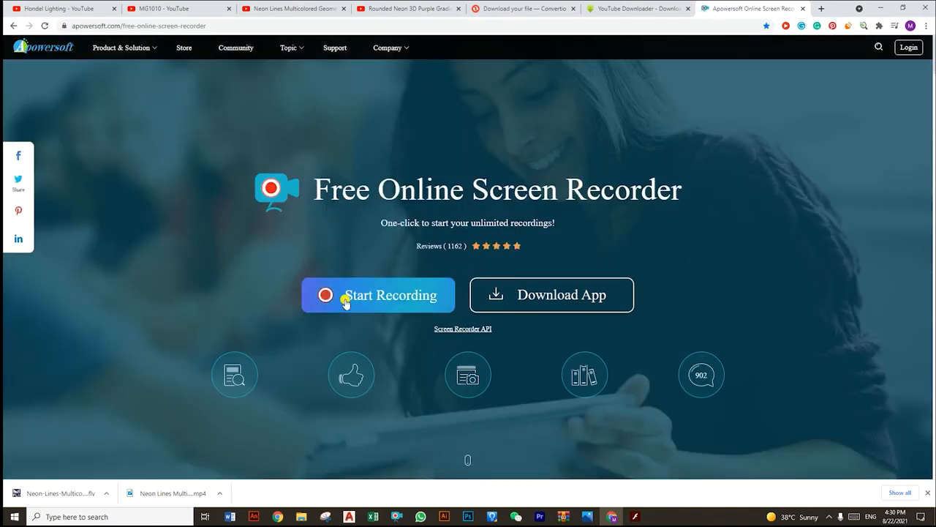
left_click(633, 512)
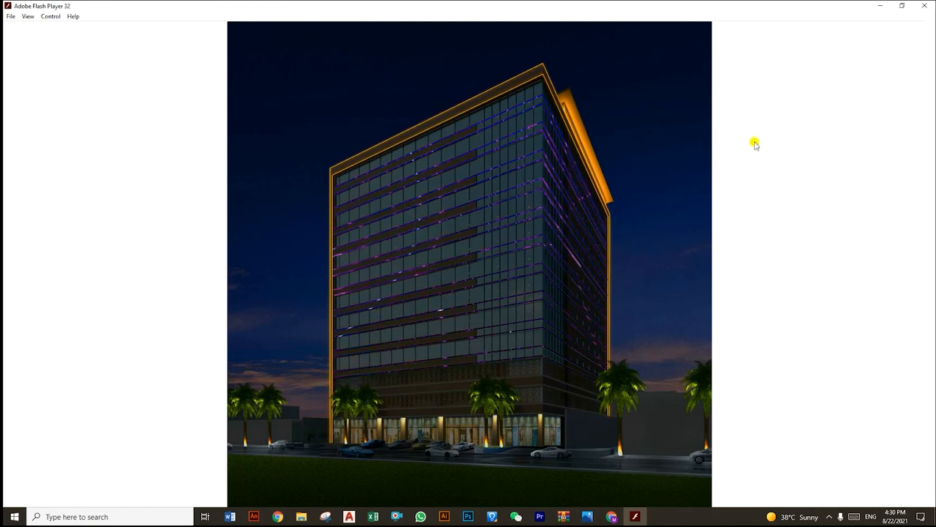
left_click(924, 5)
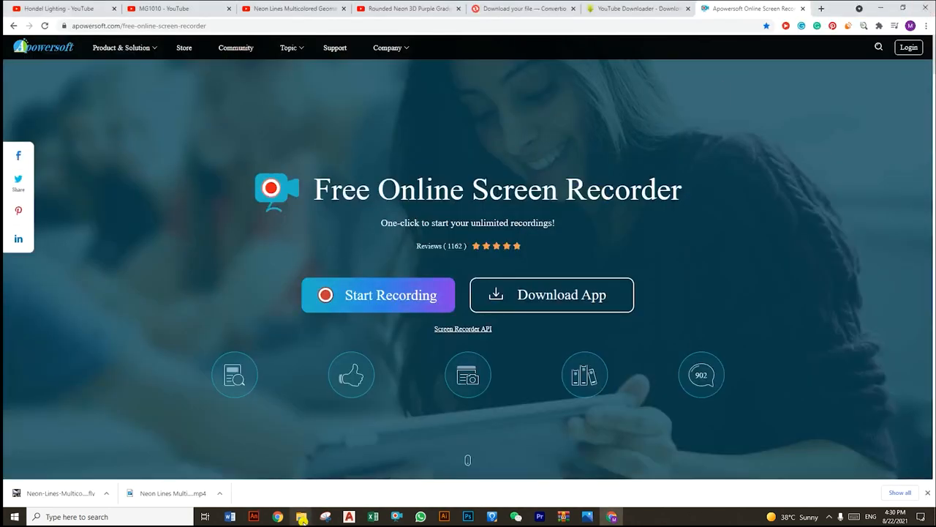
Step: Play Facade Lighting Concept - Hondel.mp4 from the project folder, skip to about 0:31, and close the video
mouse_move(301, 517)
left_click(248, 472)
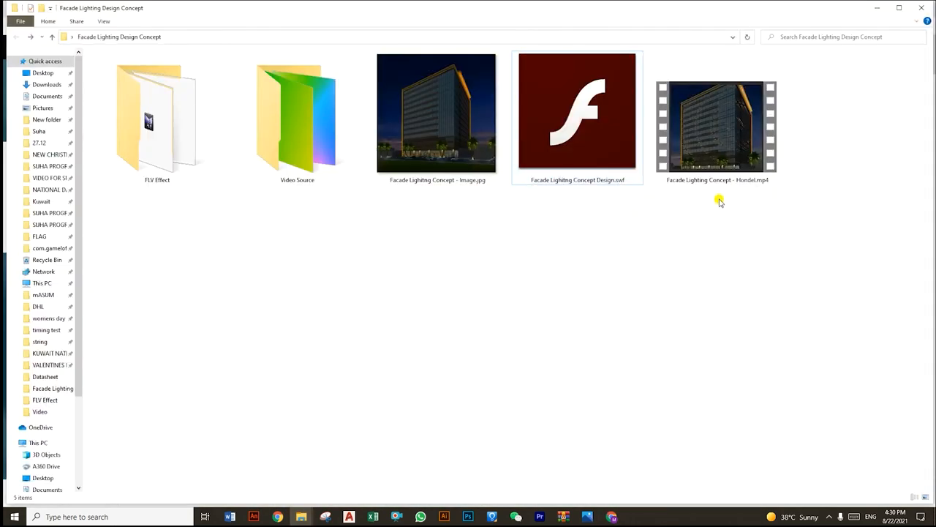
double_click(736, 150)
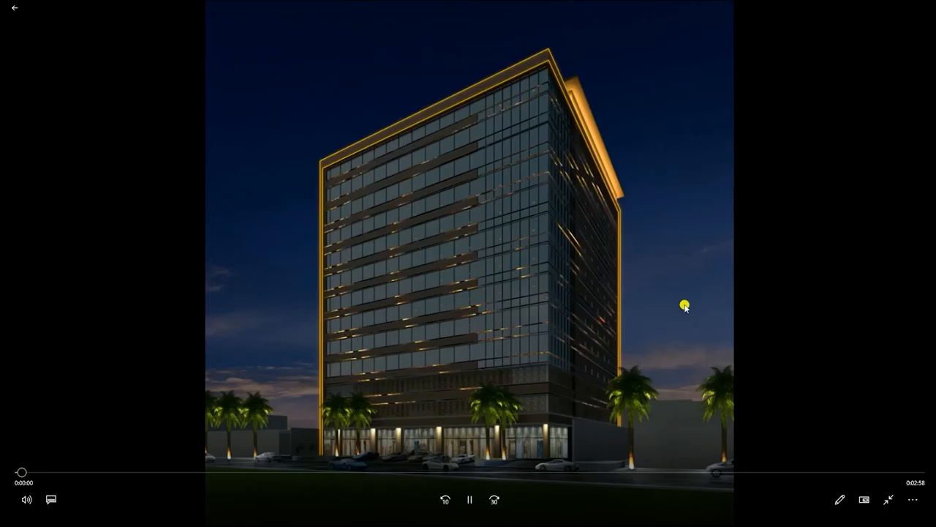
left_click(176, 472)
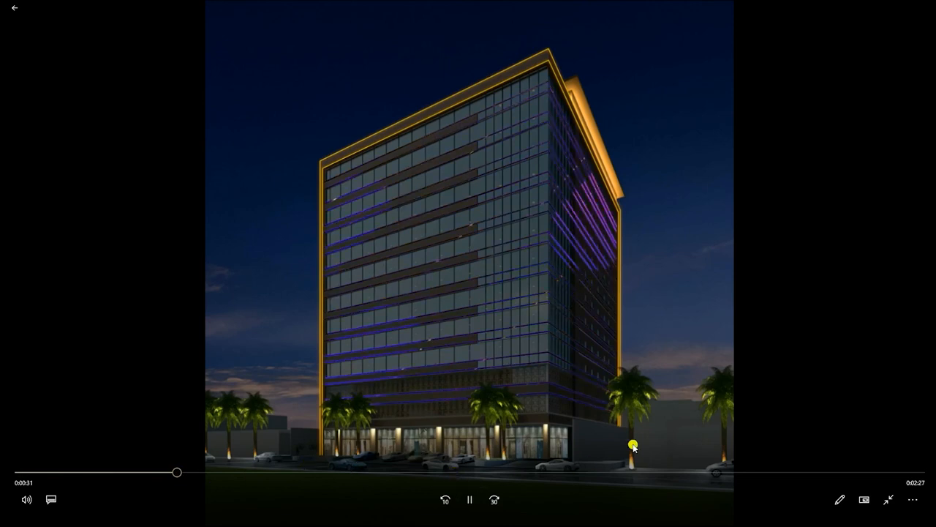
left_click(922, 9)
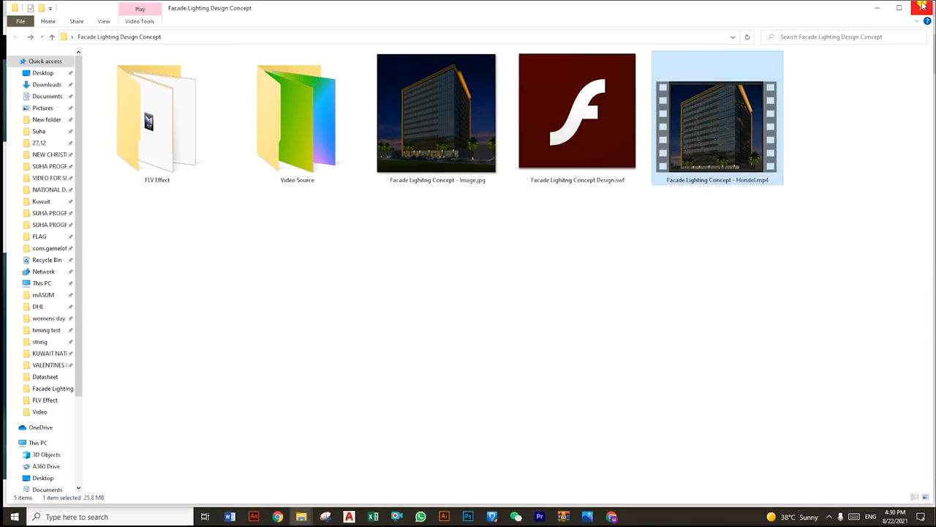
Step: Replay the published SWF maximized for a final check of the facade lighting animation, and close the player
left_click(685, 309)
double_click(587, 182)
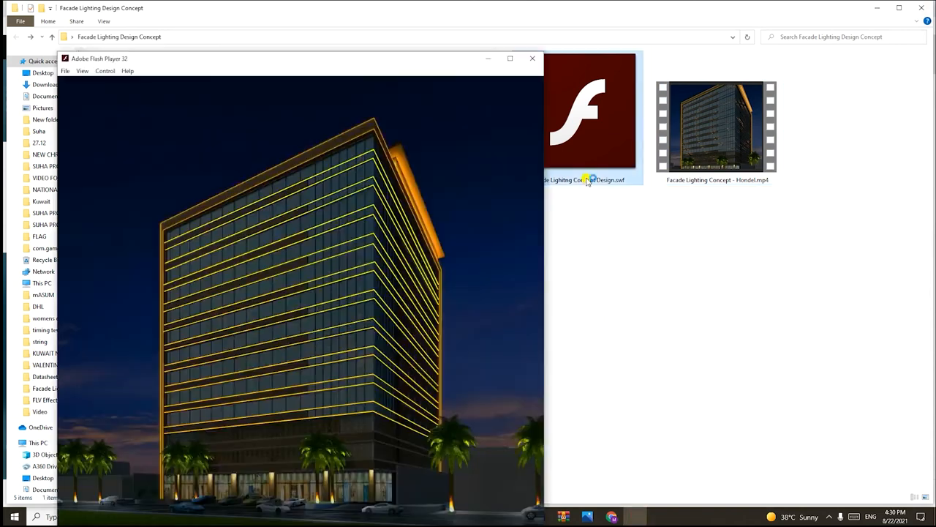
left_click(510, 58)
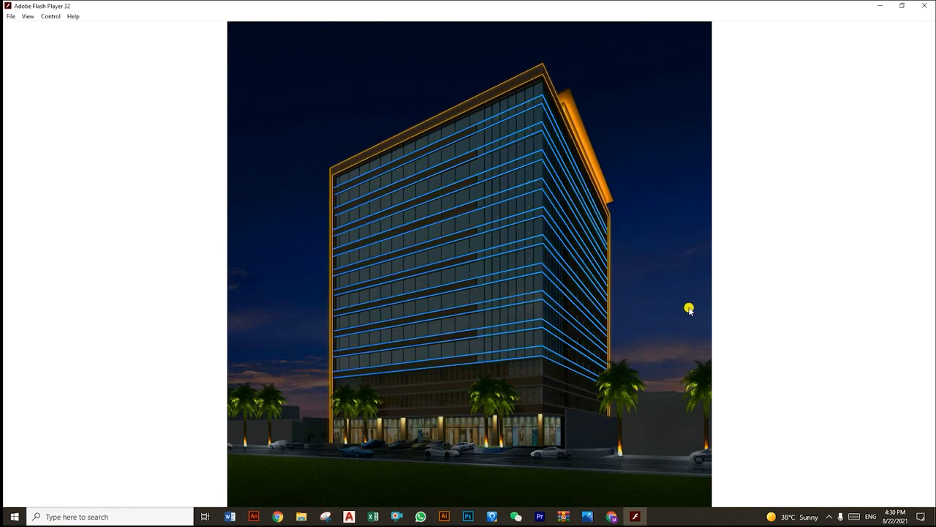
left_click(926, 8)
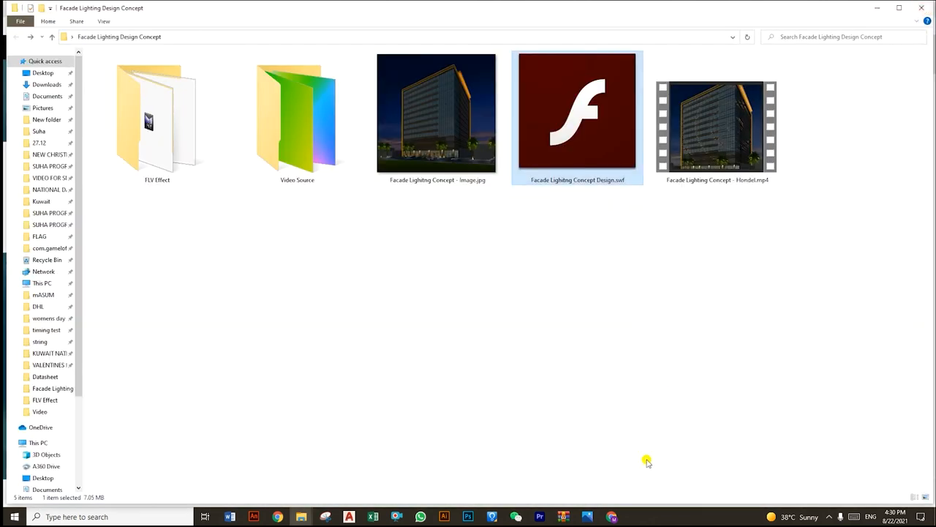
left_click(375, 520)
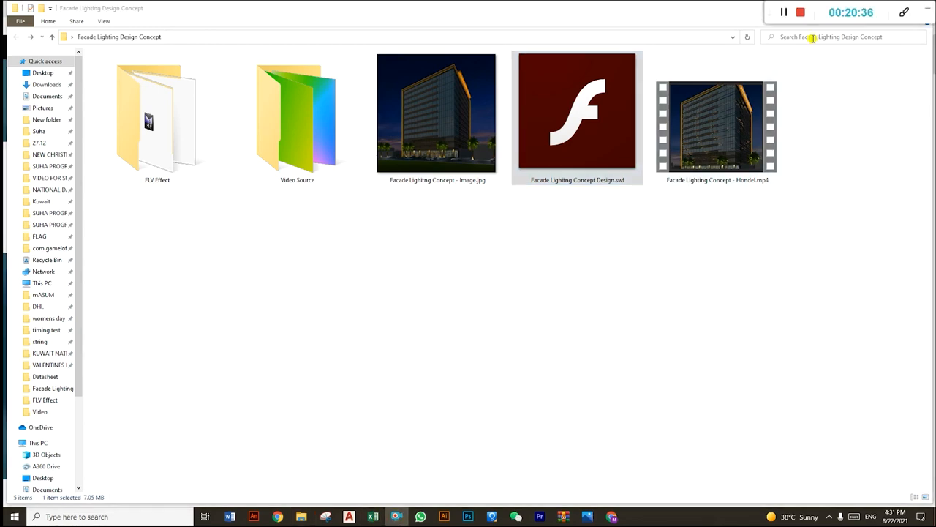
left_click(802, 13)
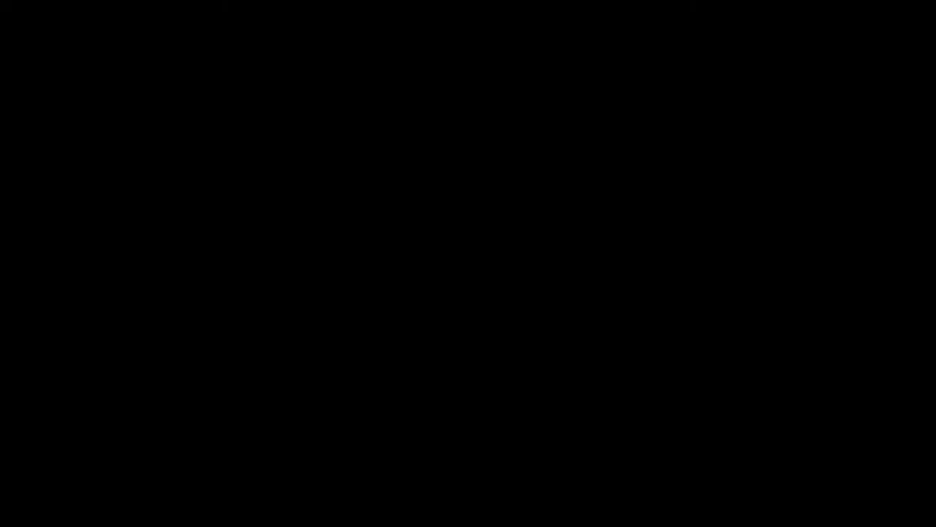